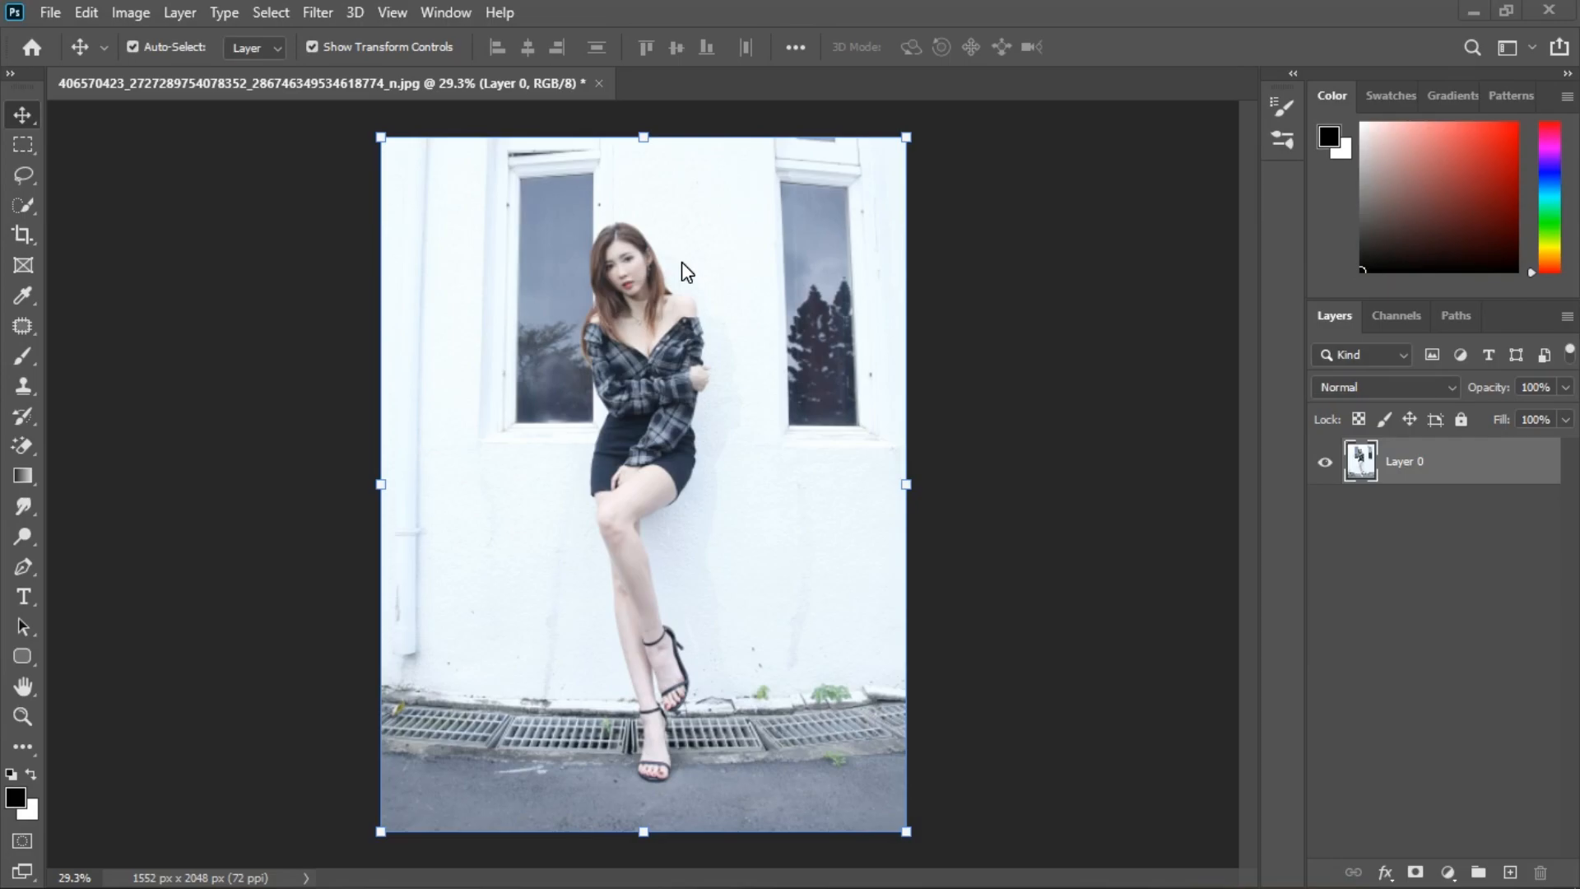
Step: Open the photo in the Camera Raw Filter with the Basic adjustments expanded
click(318, 12)
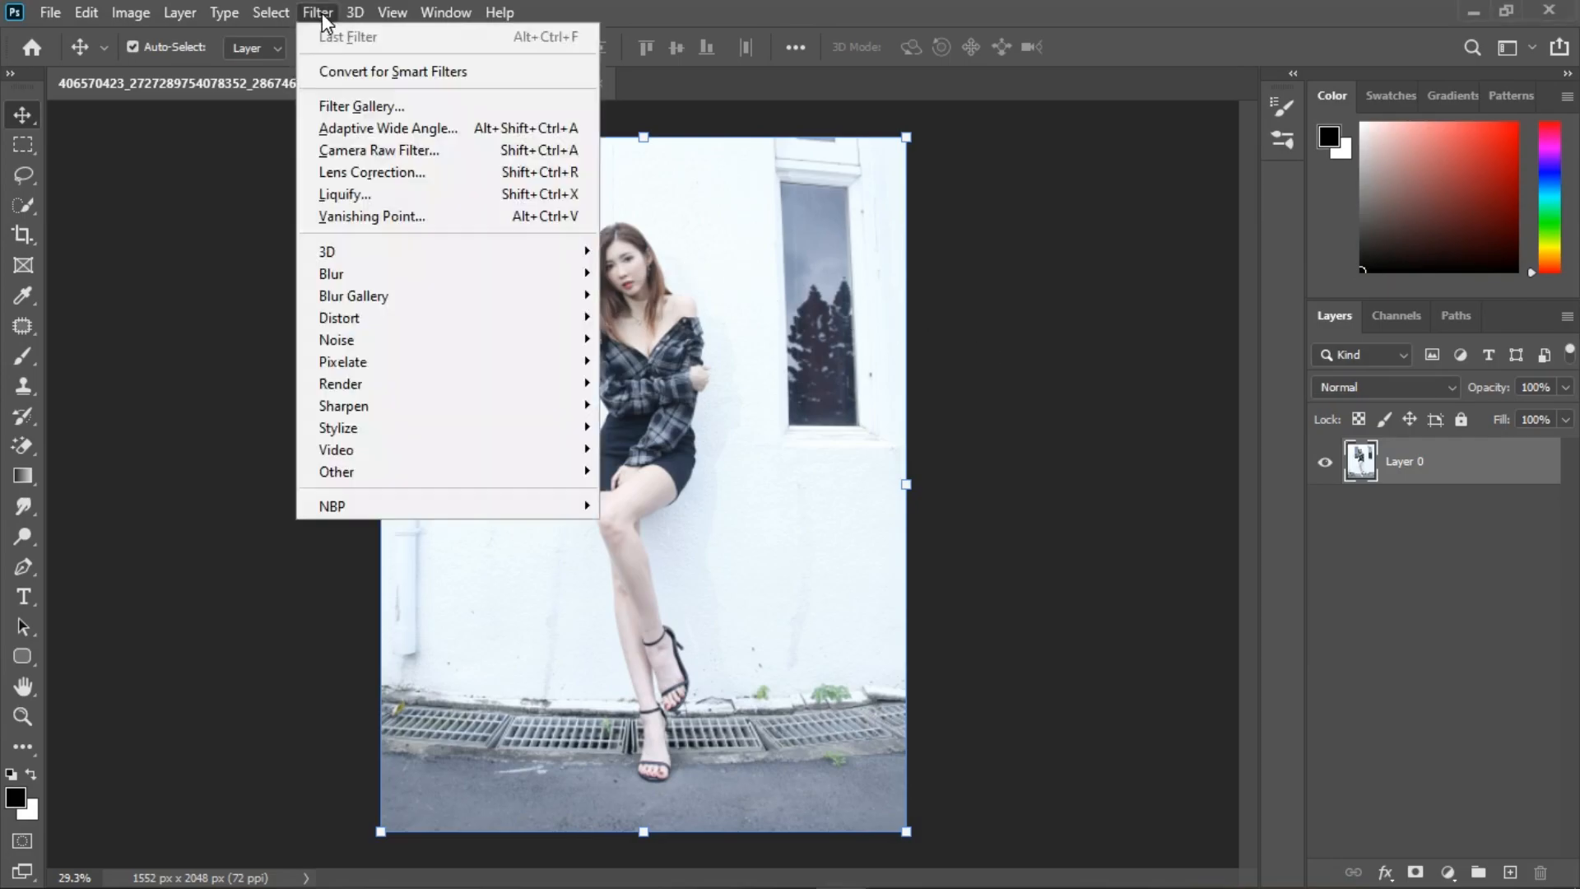
click(362, 151)
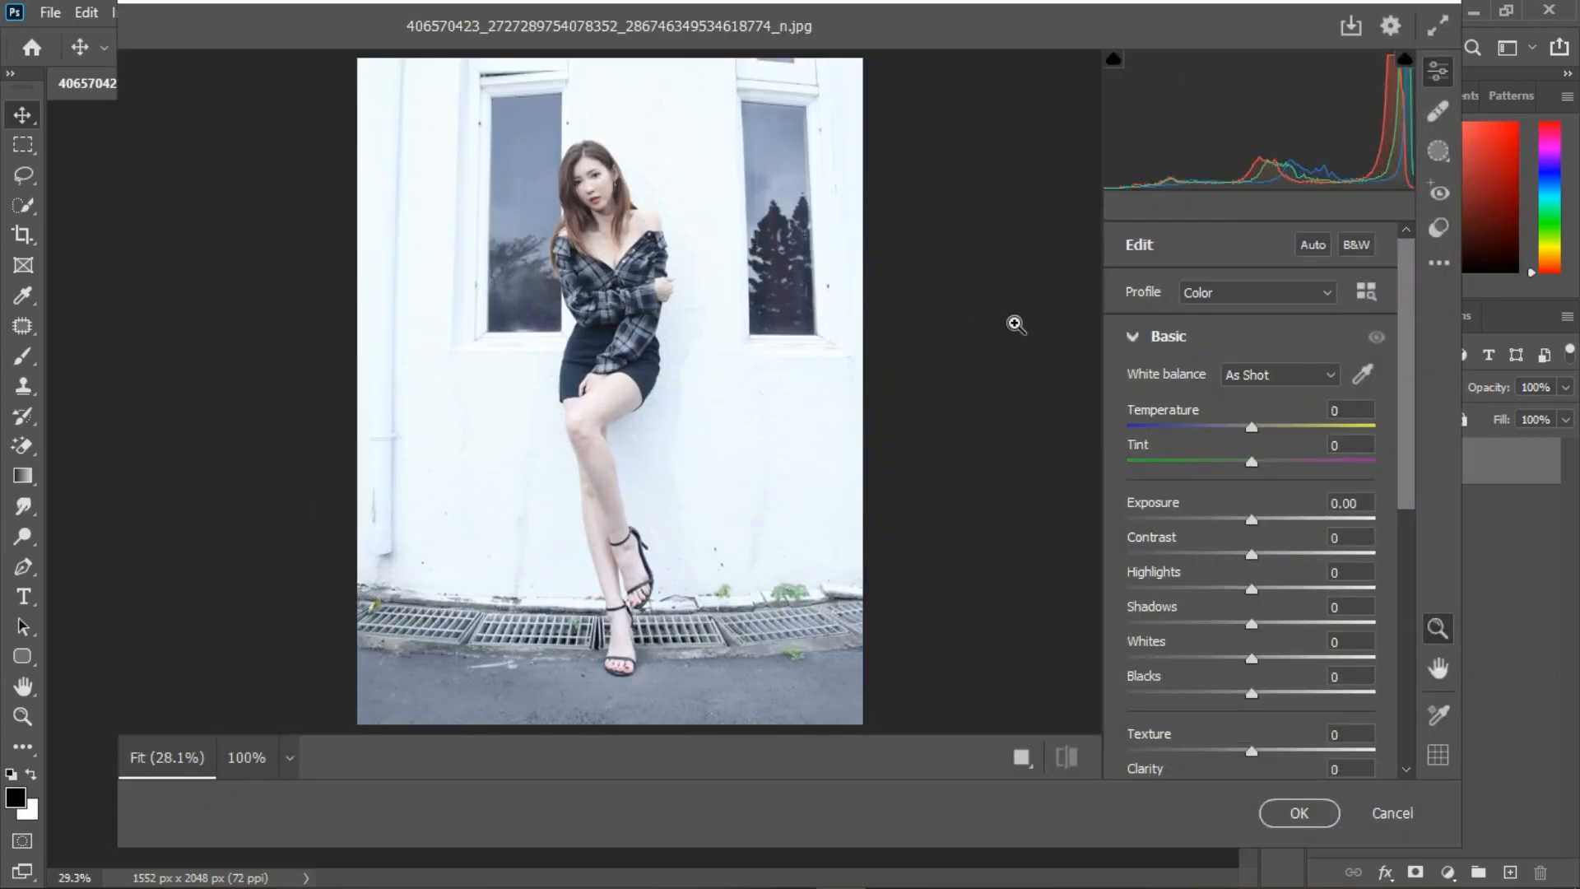
click(1134, 336)
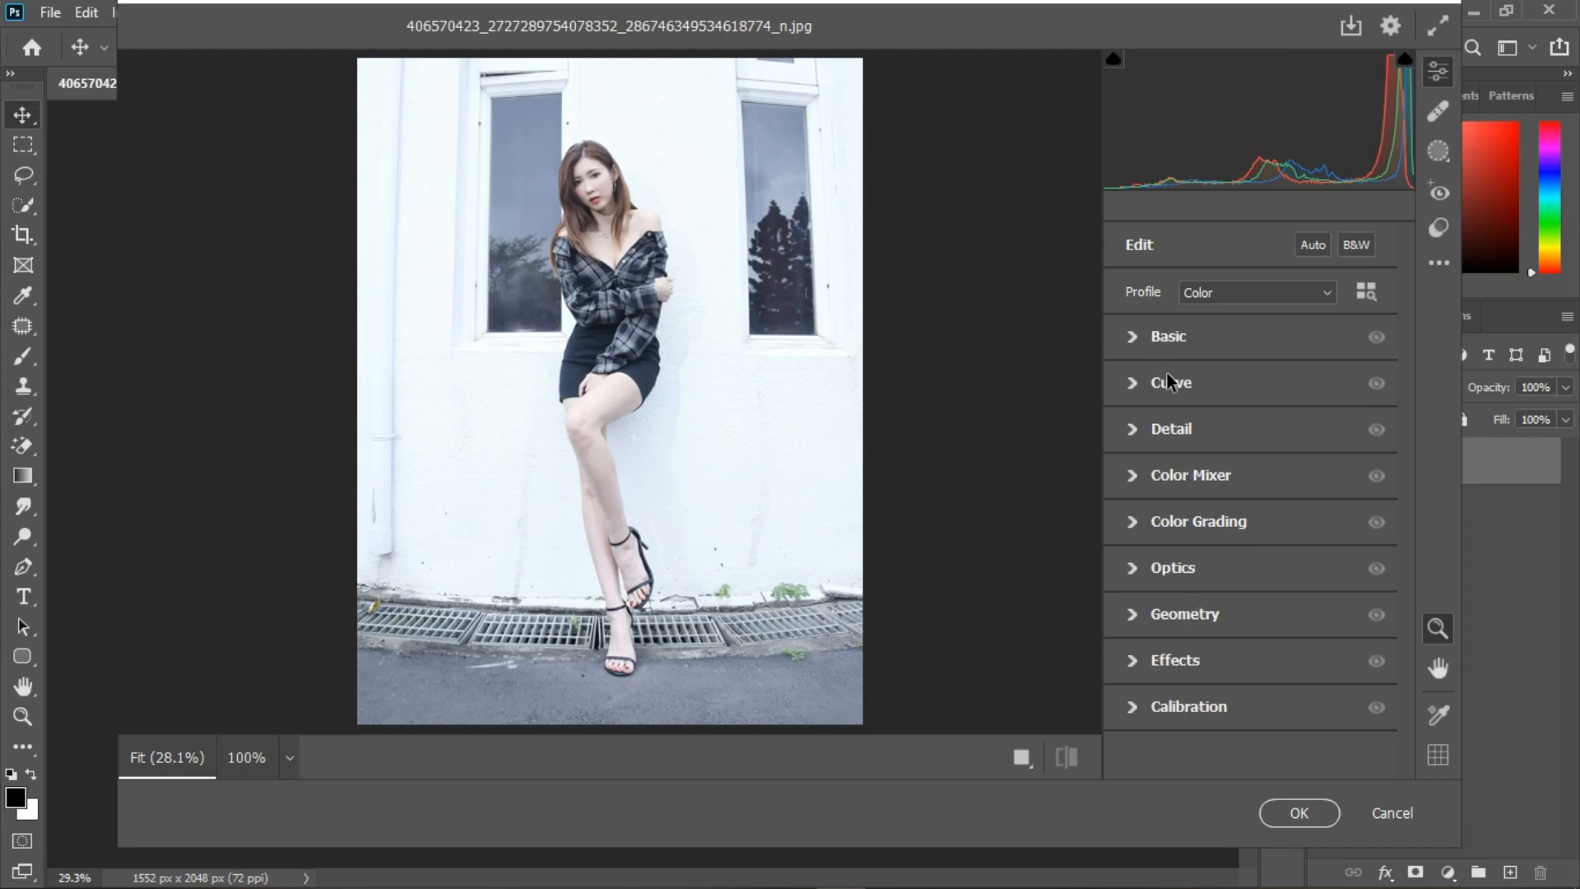
click(1131, 338)
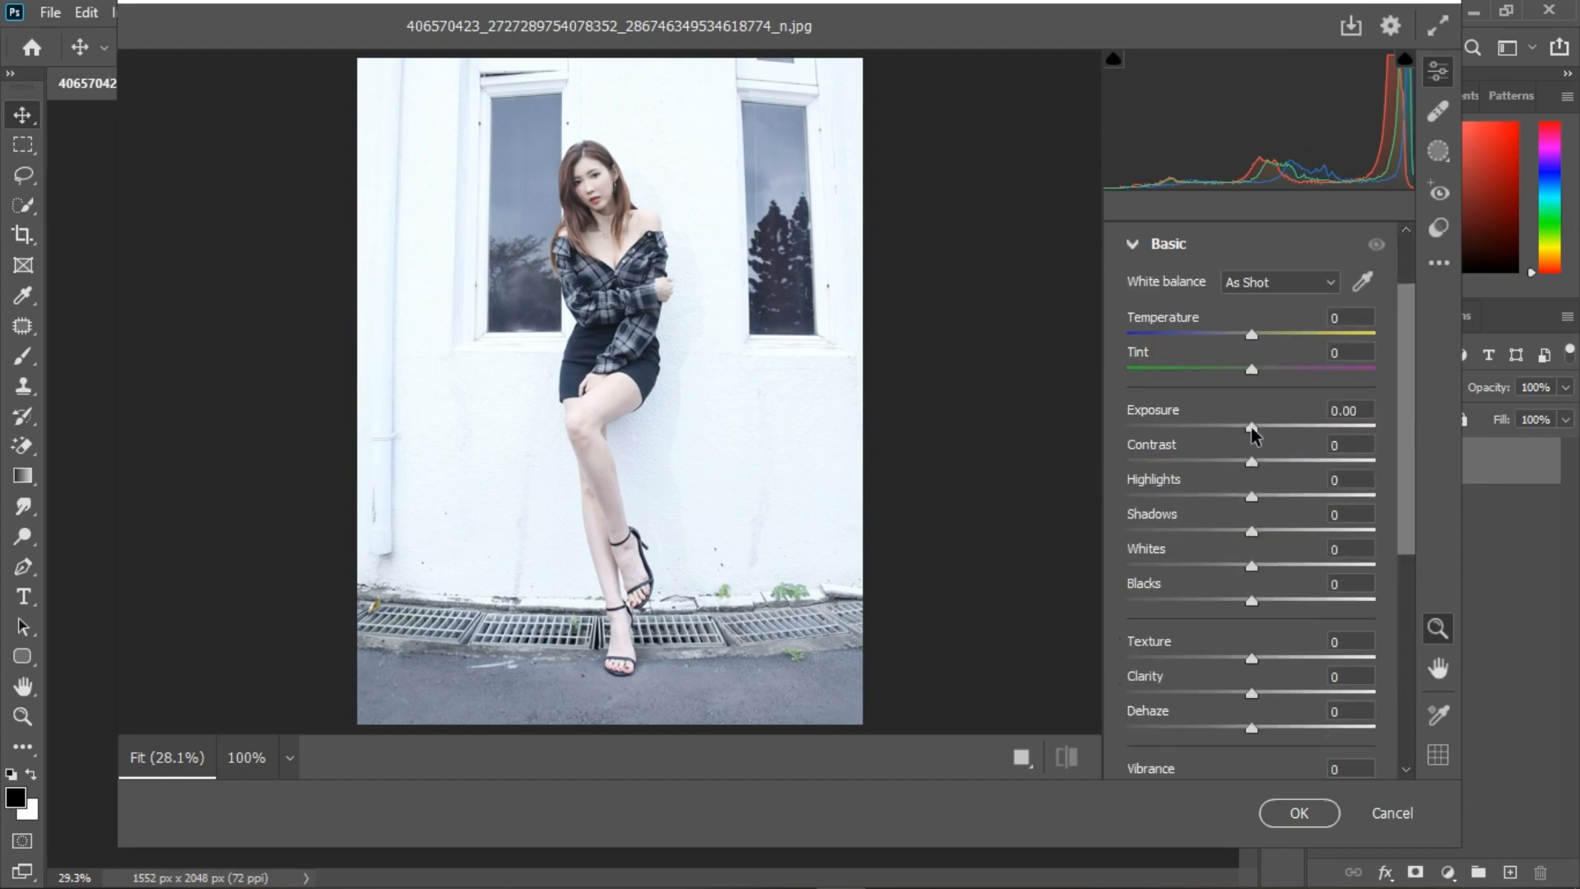
Step: Tone down the photo by setting Exposure to -0.35, Whites to -68 and Highlights to -26
drag(1251, 427, 1243, 428)
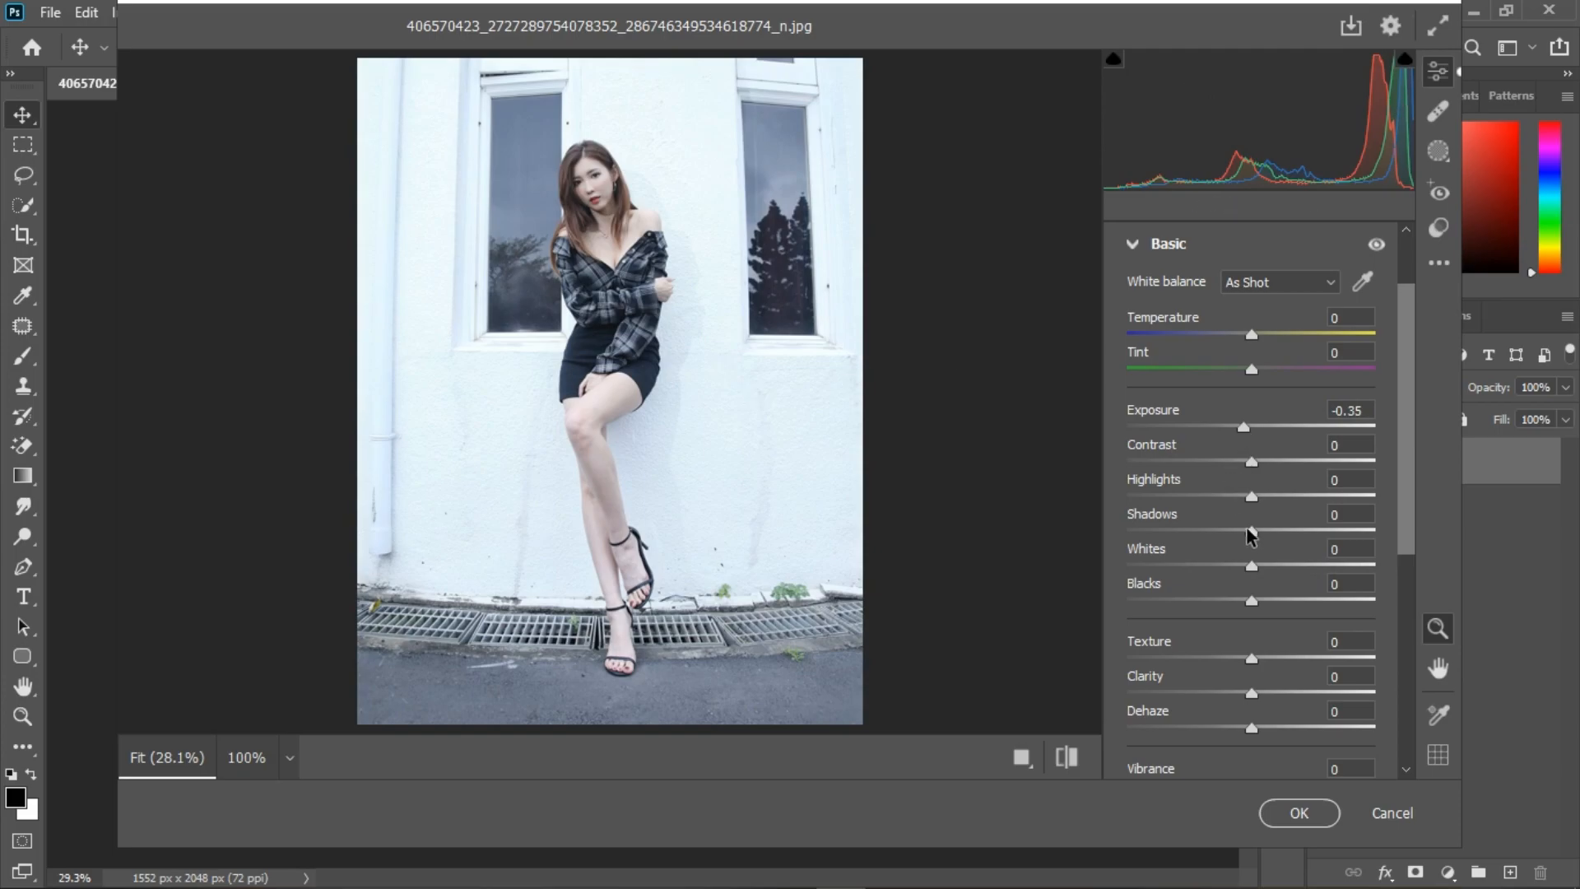
drag(1253, 567, 1167, 573)
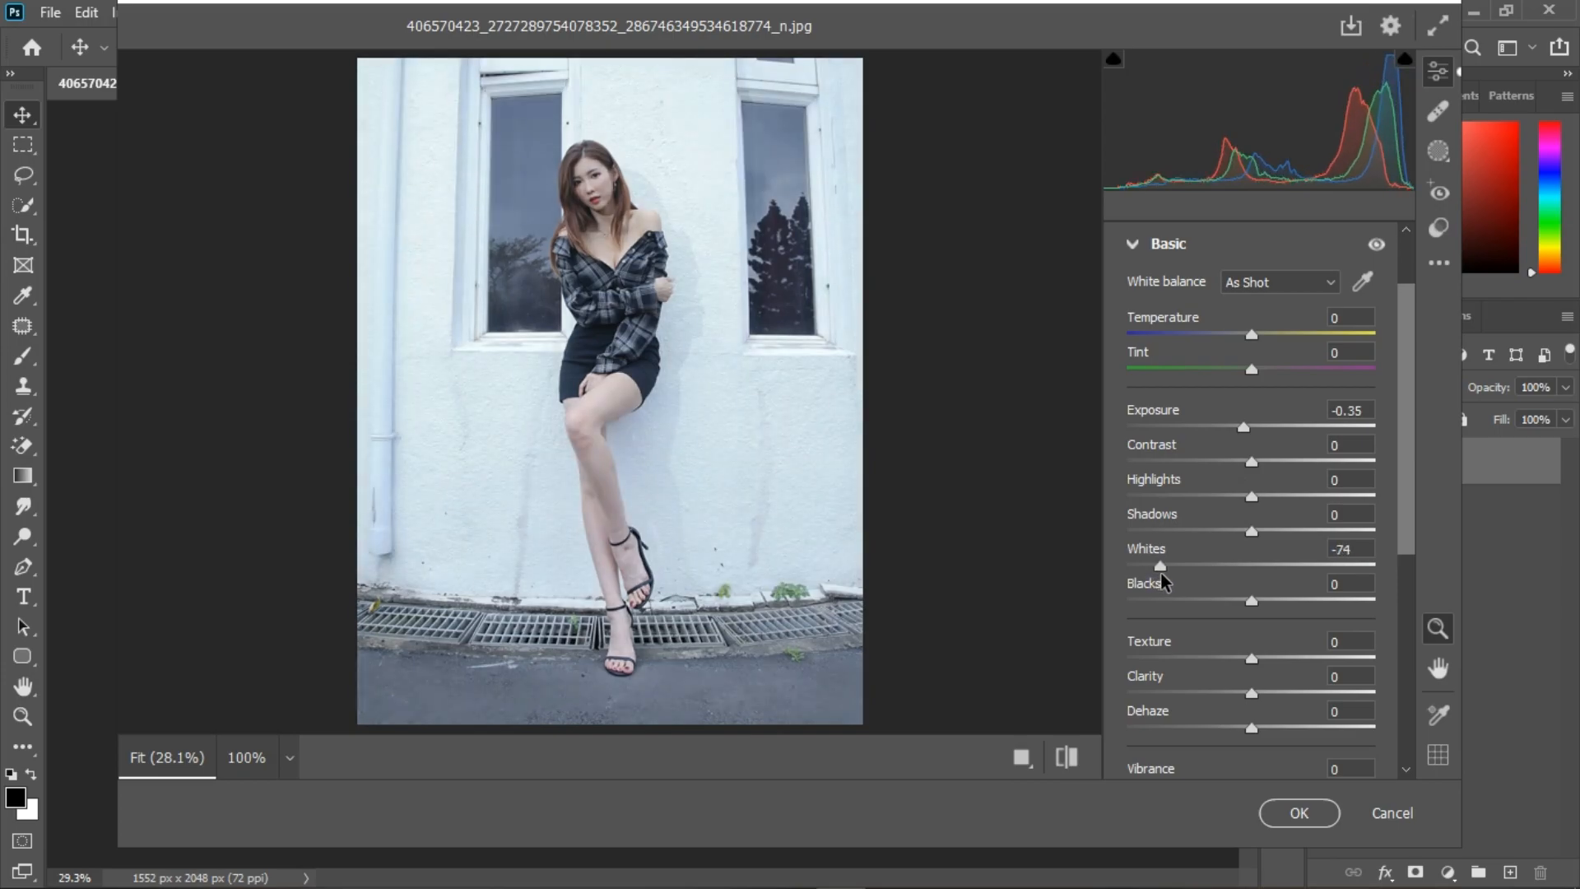
drag(1248, 499, 1220, 505)
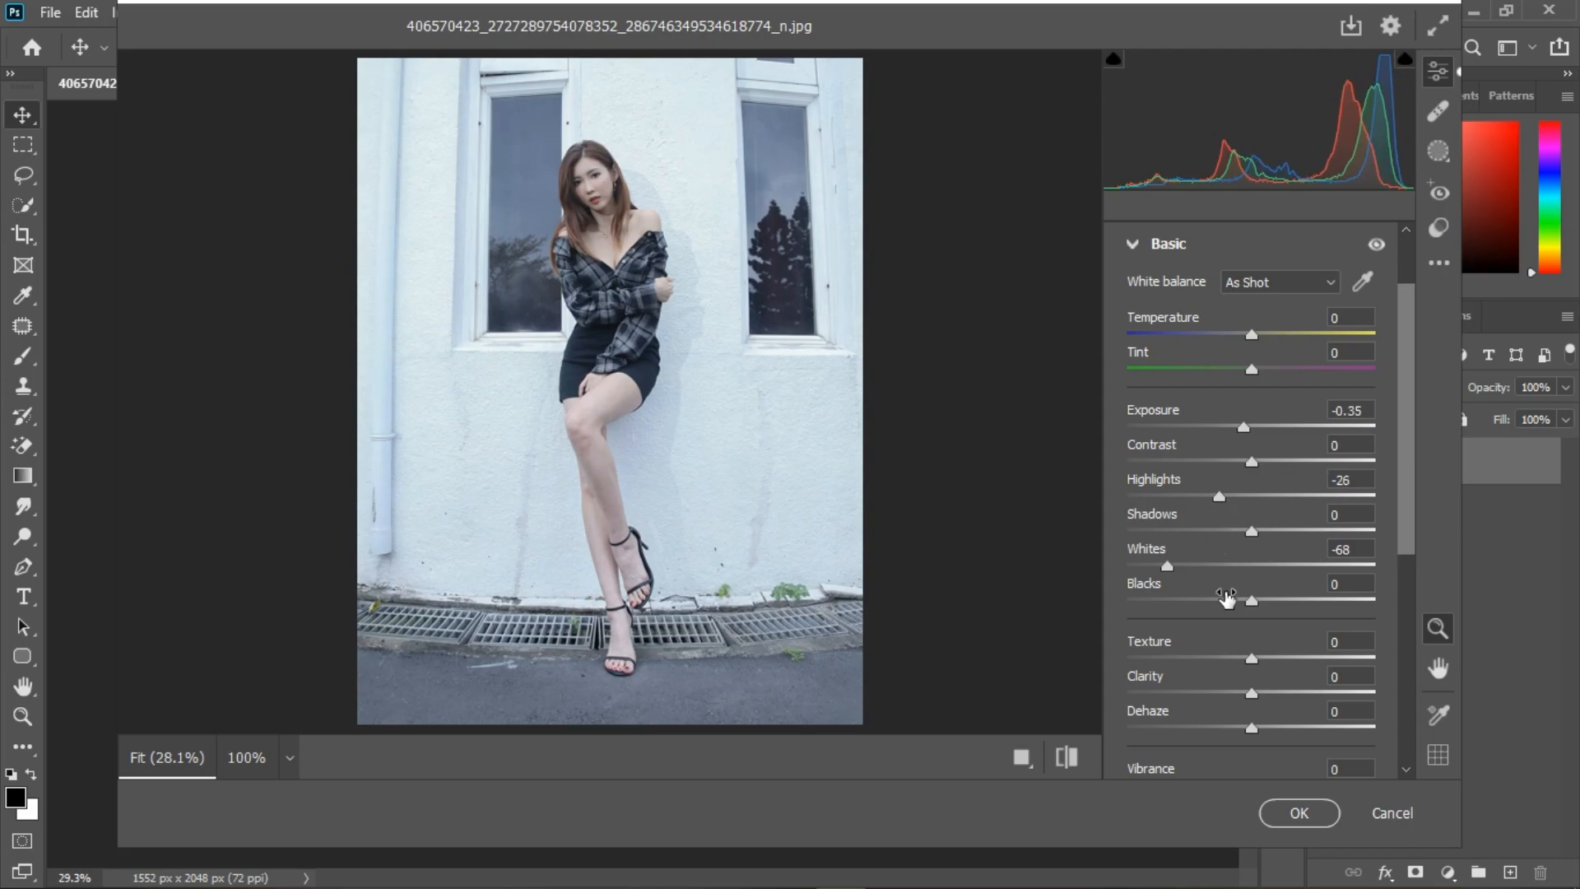
Step: Fine-tune the photo's tones to Highlights -29, Shadows -13, Whites -60 and Blacks -21
click(622, 359)
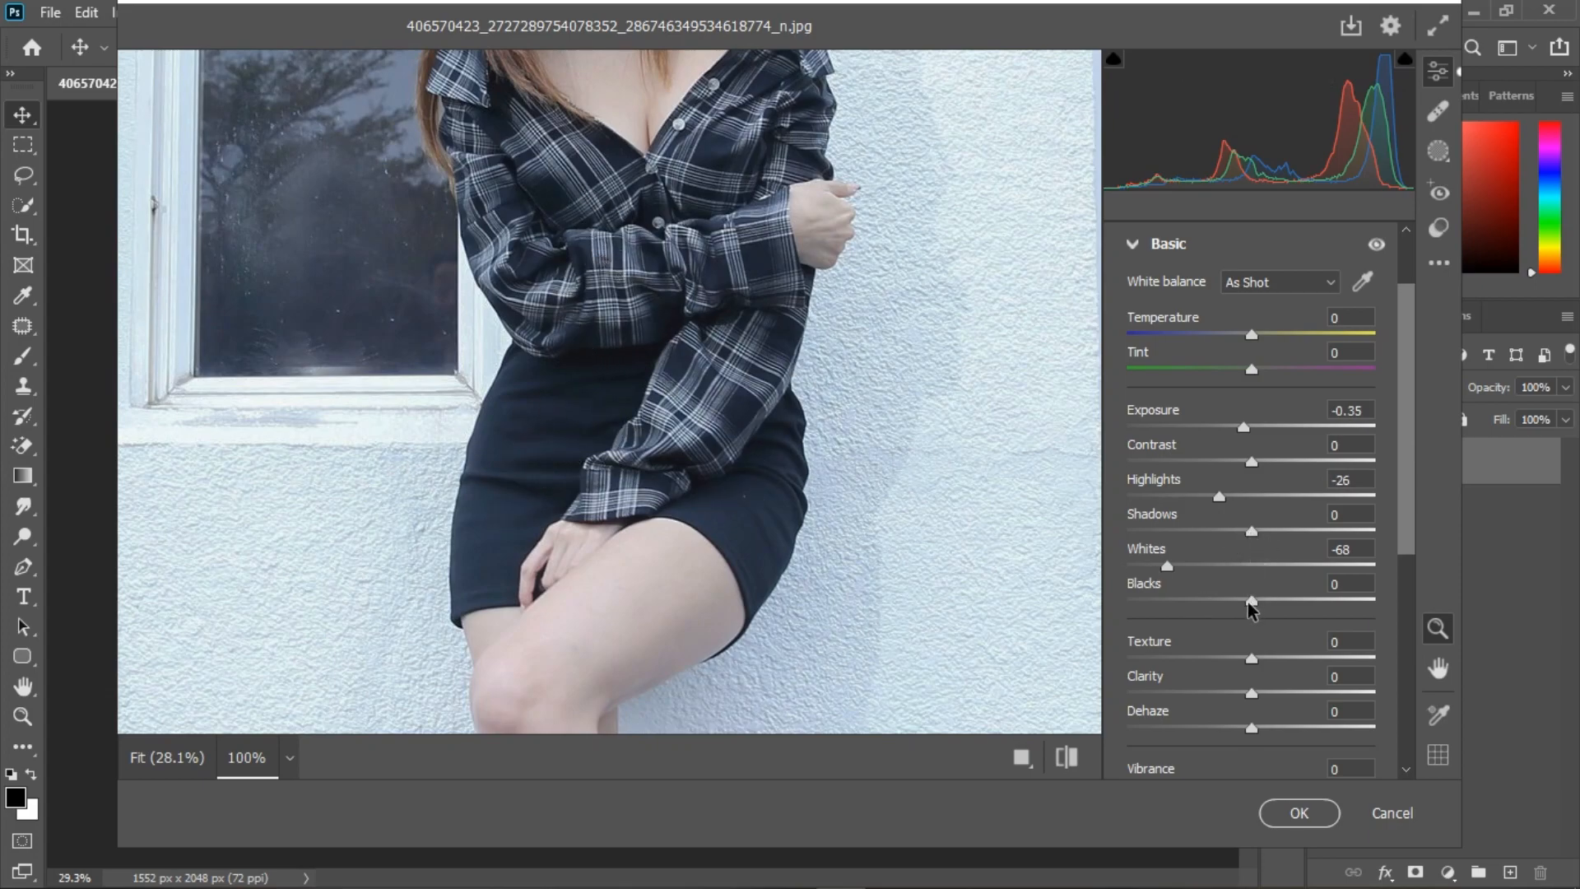
drag(1249, 605, 1203, 605)
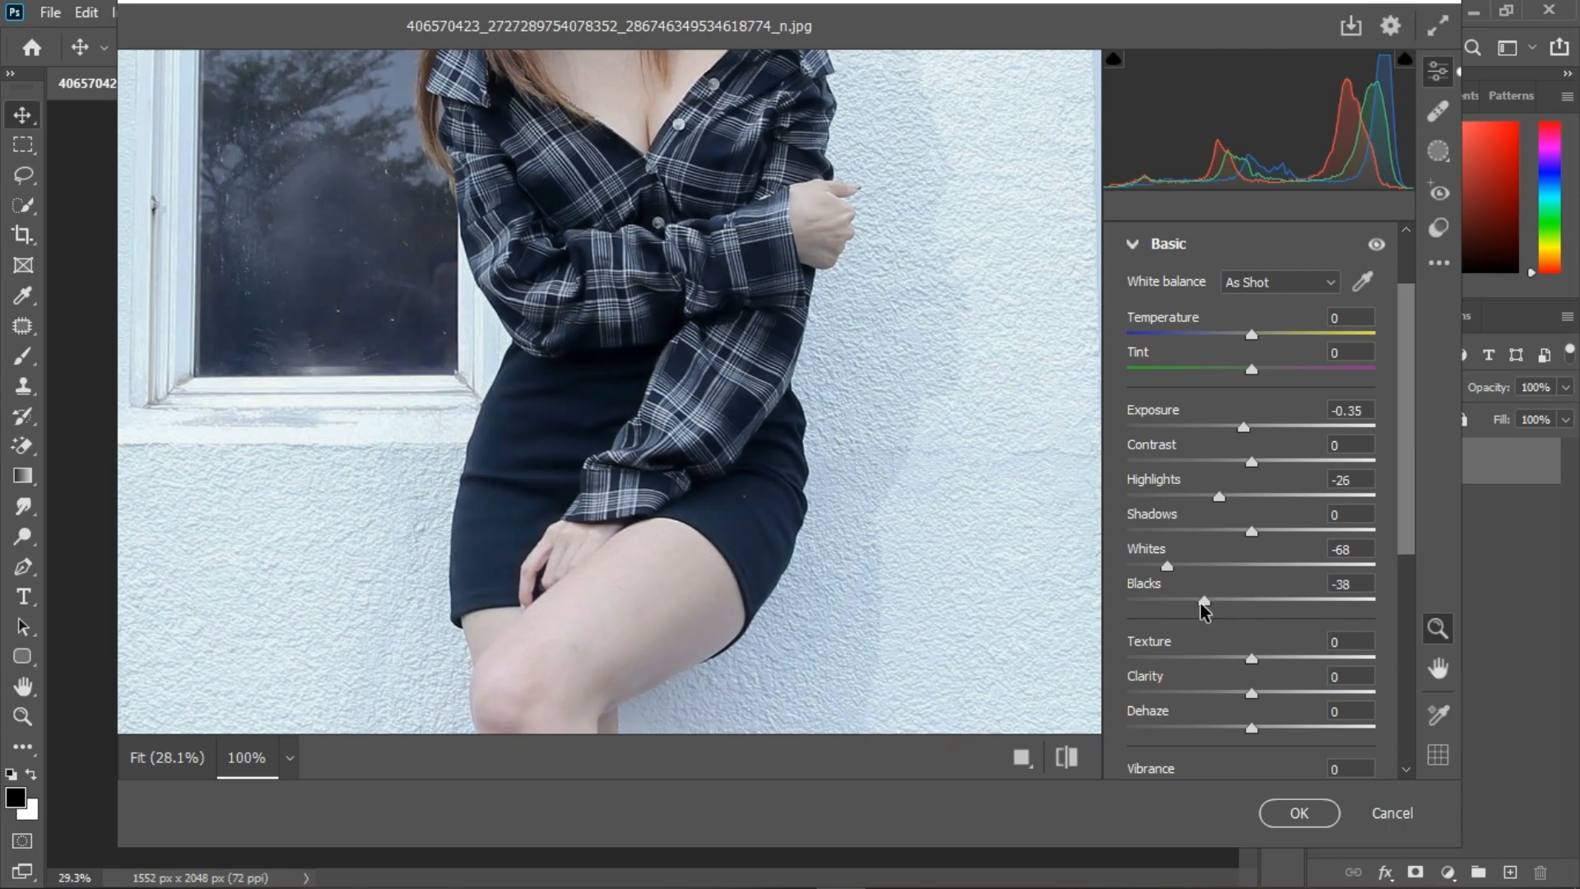
drag(1203, 609, 1214, 606)
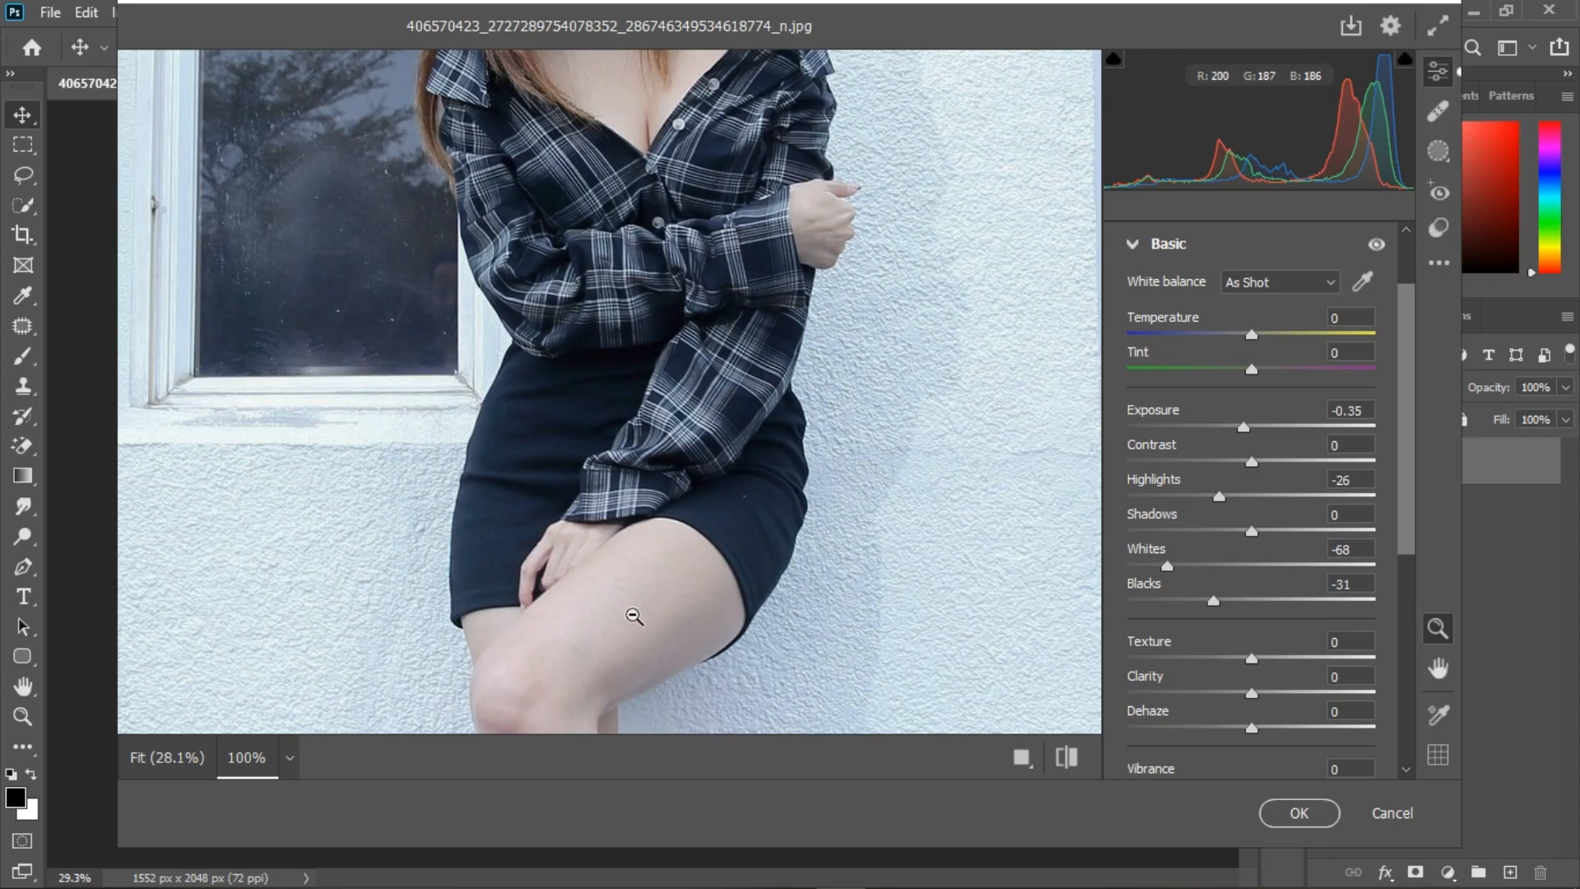
drag(1252, 531, 1227, 534)
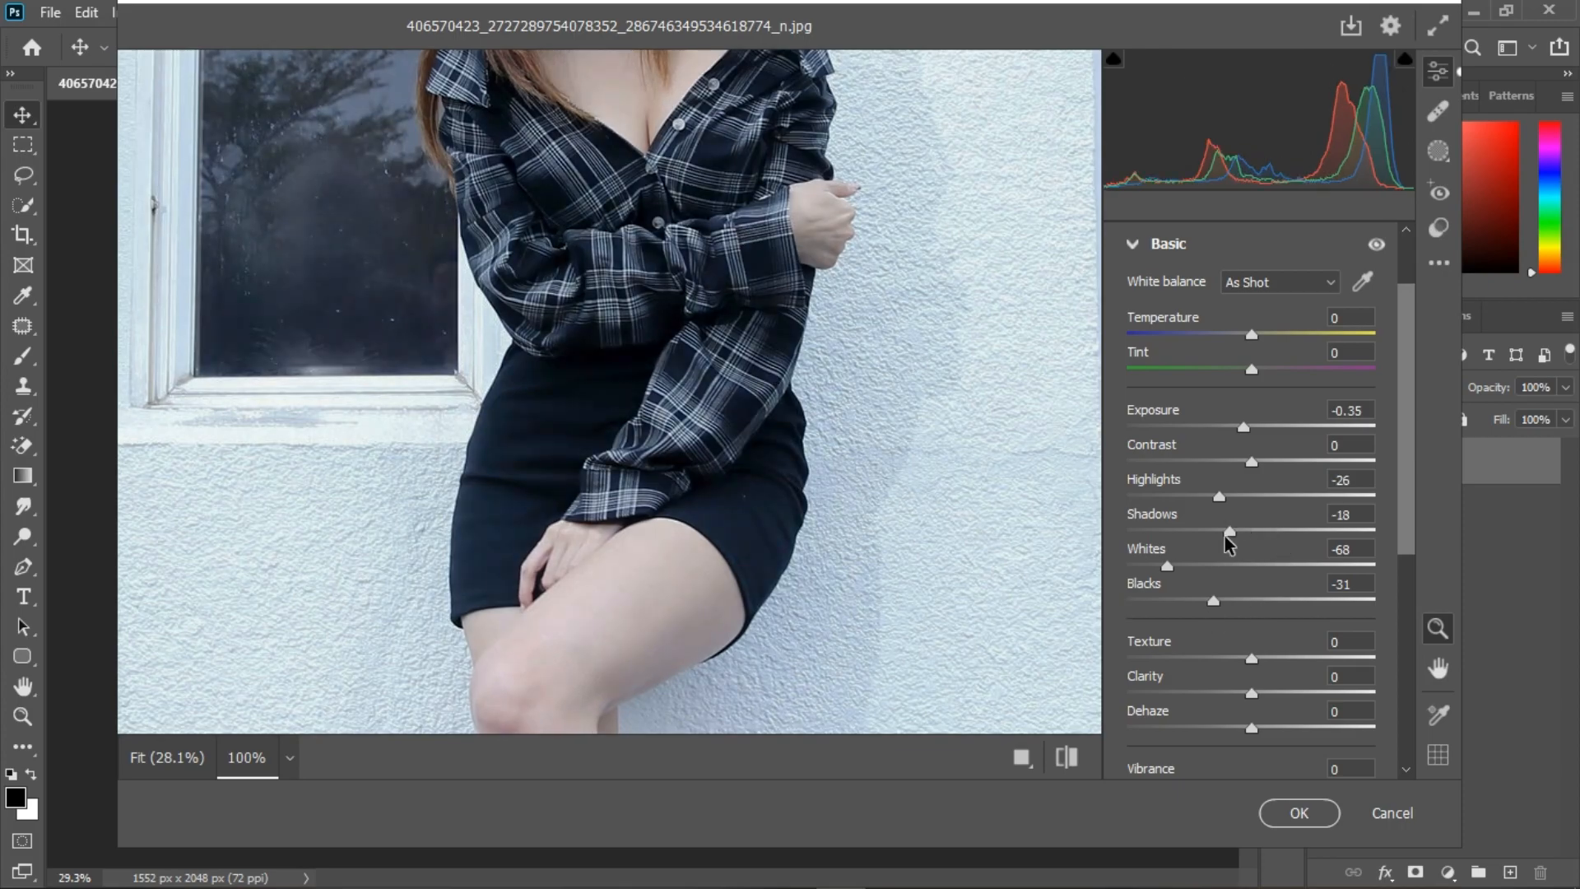
drag(1220, 499, 1211, 500)
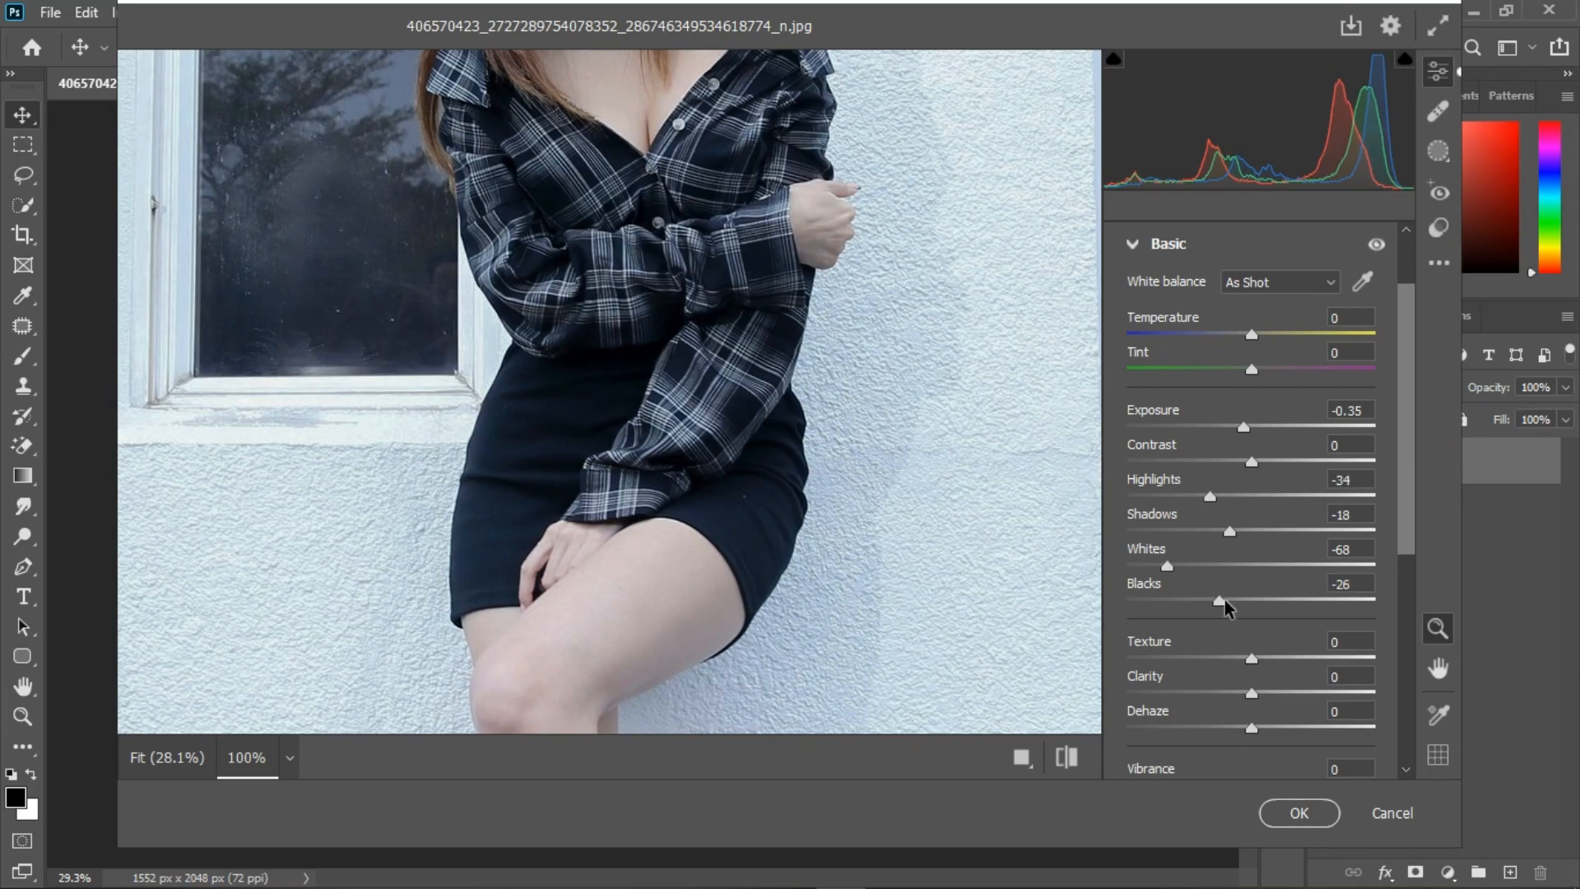
mouse_move(1225, 599)
mouse_down()
mouse_move(1212, 603)
mouse_move(1231, 600)
mouse_up()
drag(1218, 499, 1239, 533)
drag(1169, 568, 1178, 568)
scroll(1289, 634, down, 3)
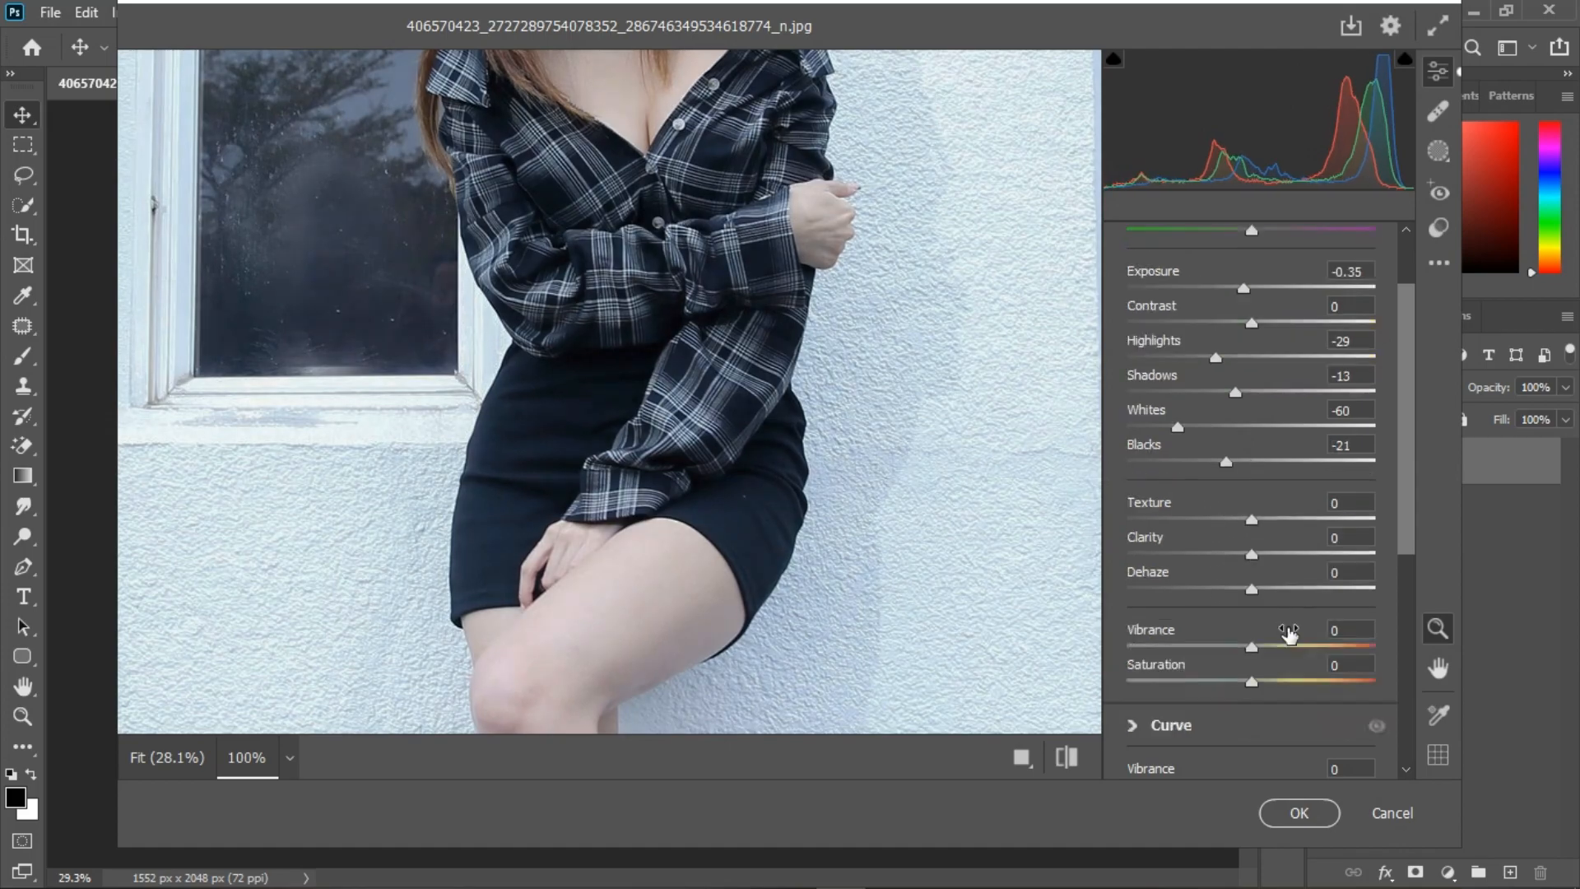
Step: Set the photo's Dehaze to +21
key(ctrl+minus)
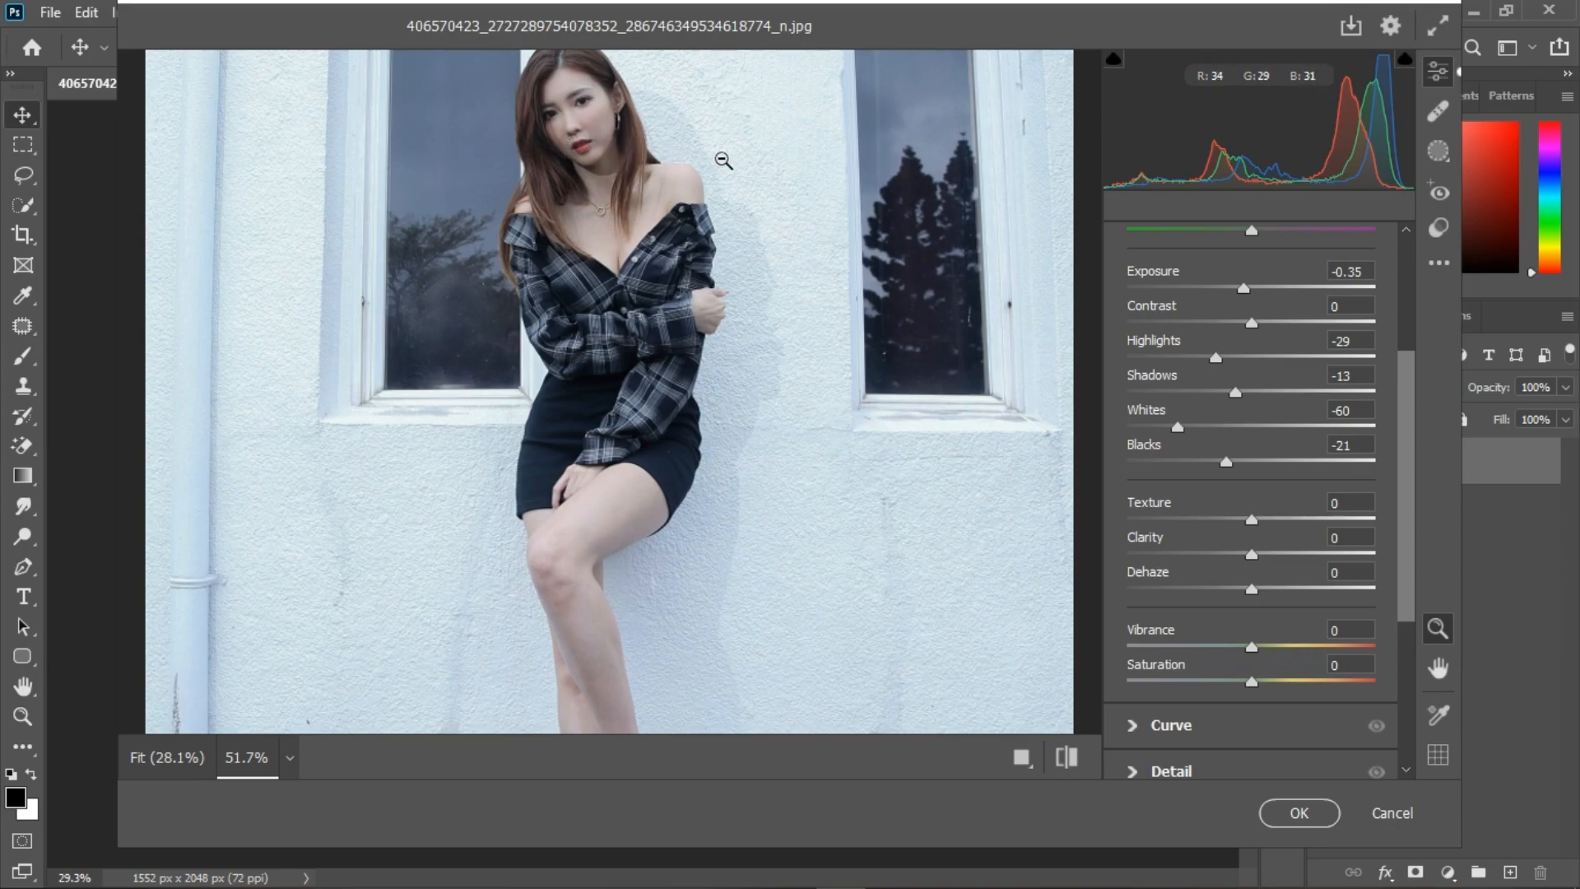
scroll(650, 382, down, 4)
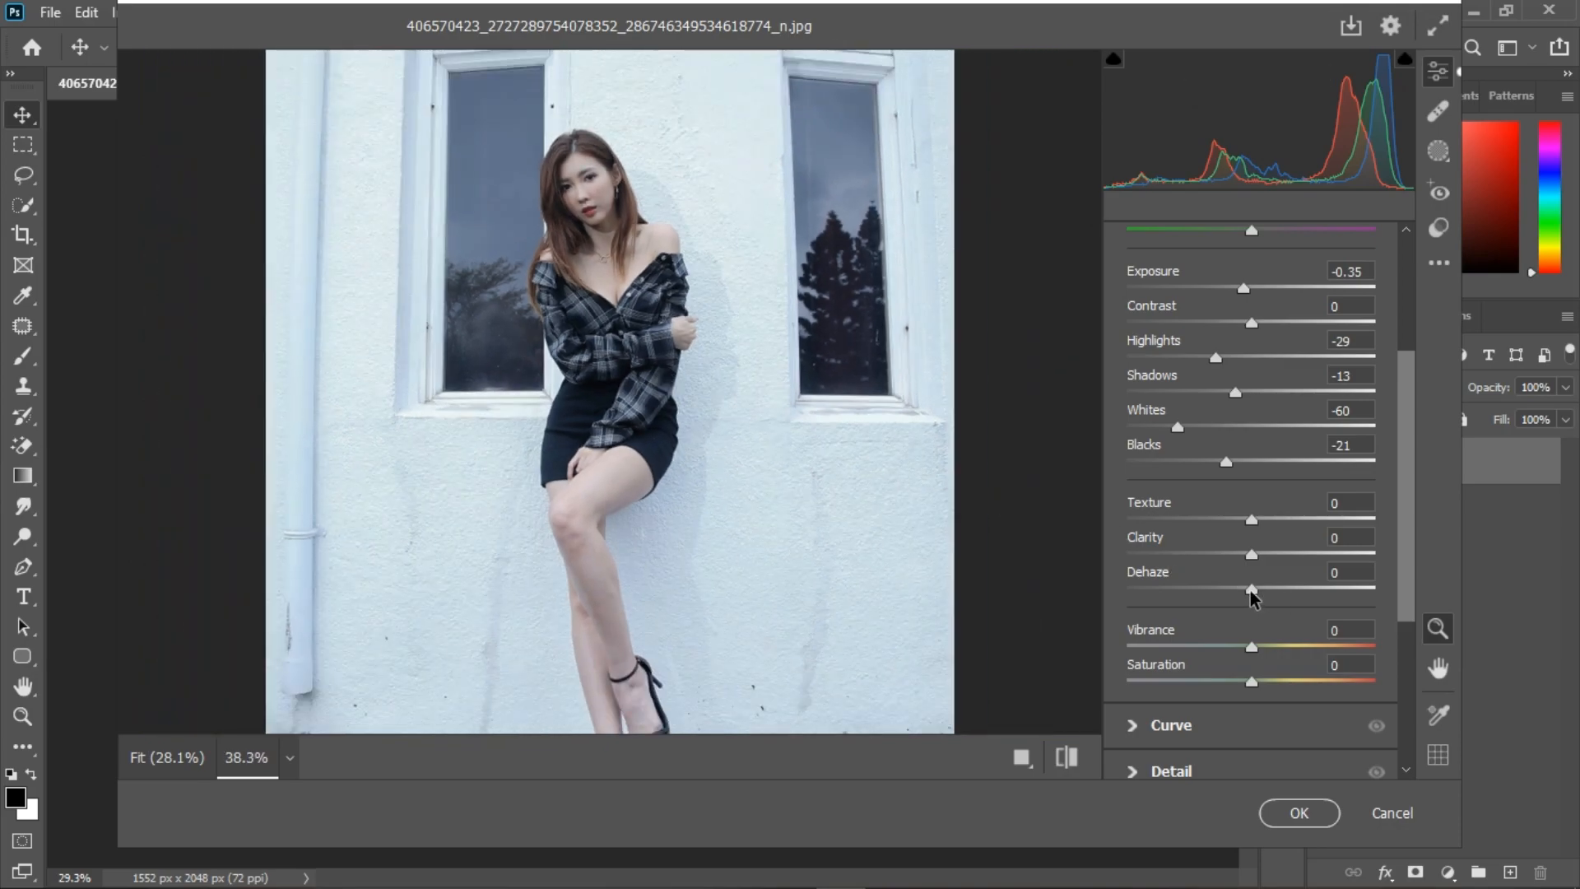
mouse_move(1252, 591)
mouse_down()
mouse_move(1315, 592)
mouse_move(1174, 596)
mouse_move(1278, 600)
mouse_up()
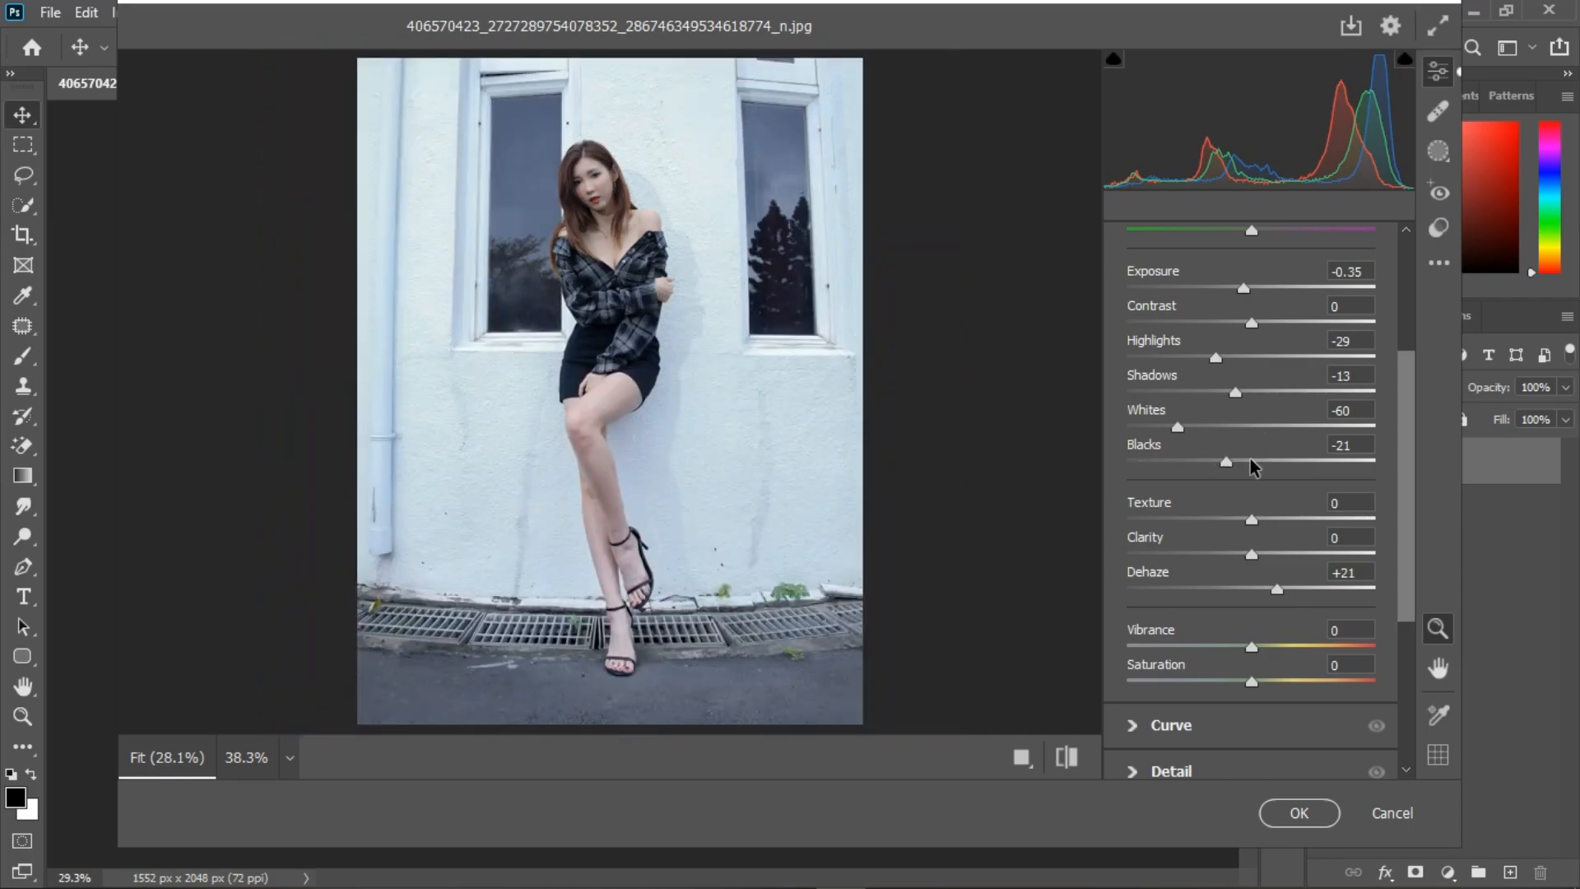
Step: Readjust the tones to Highlights -21, Whites -45 and Blacks -16
drag(1190, 425, 1199, 425)
drag(1217, 358, 1259, 332)
double_click(1259, 326)
drag(1225, 462, 1197, 428)
scroll(1138, 338, up, 3)
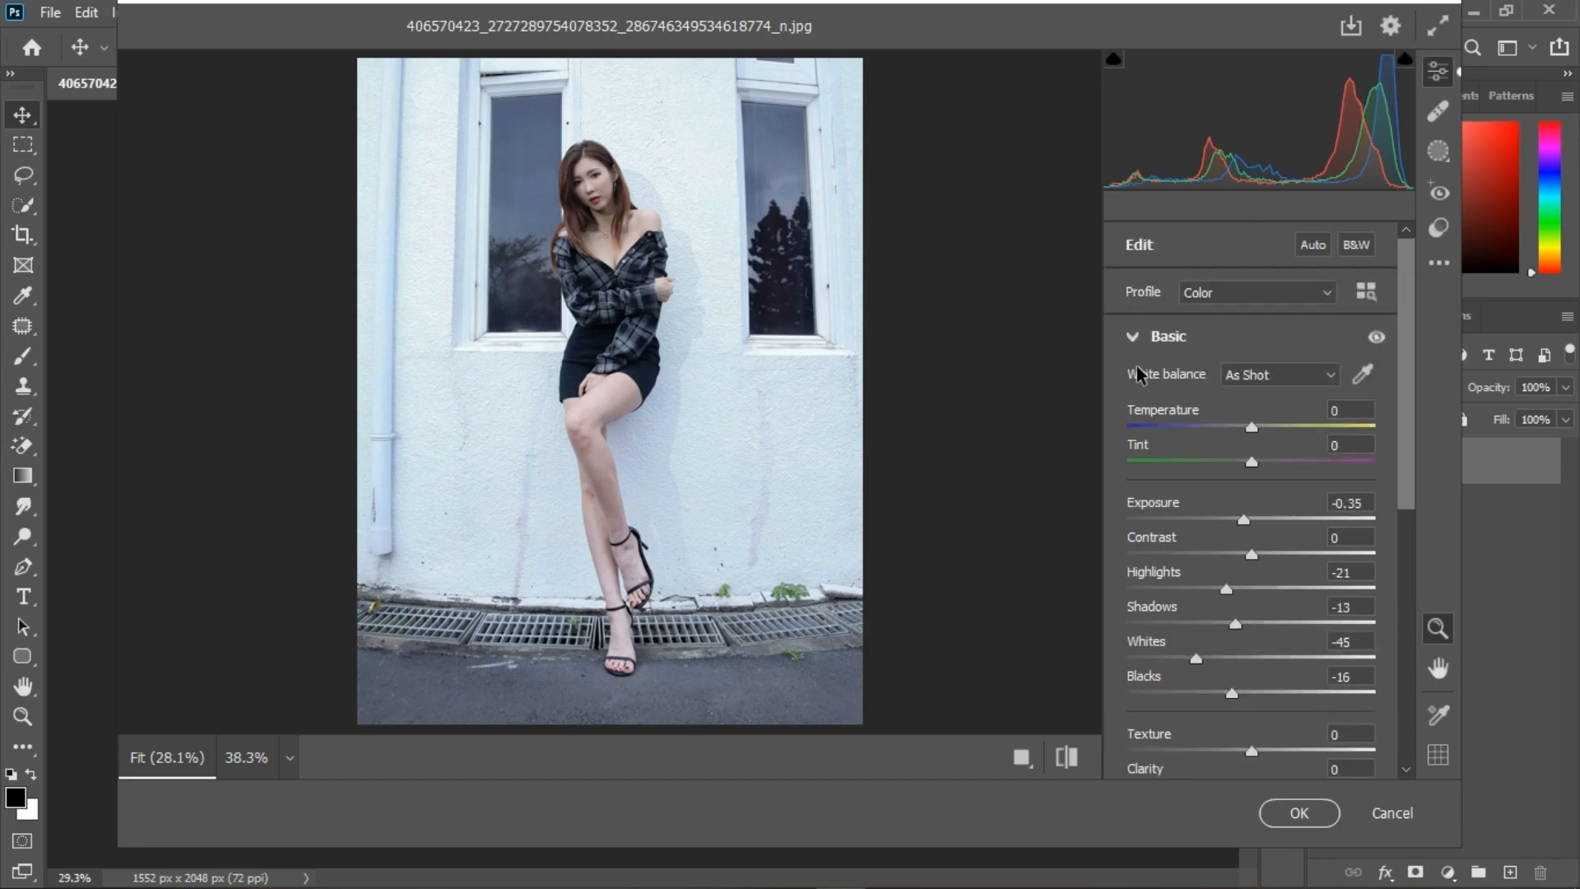
Step: Try a Clarity of +95 on the photo and reset it to 0
scroll(1193, 622, down, 3)
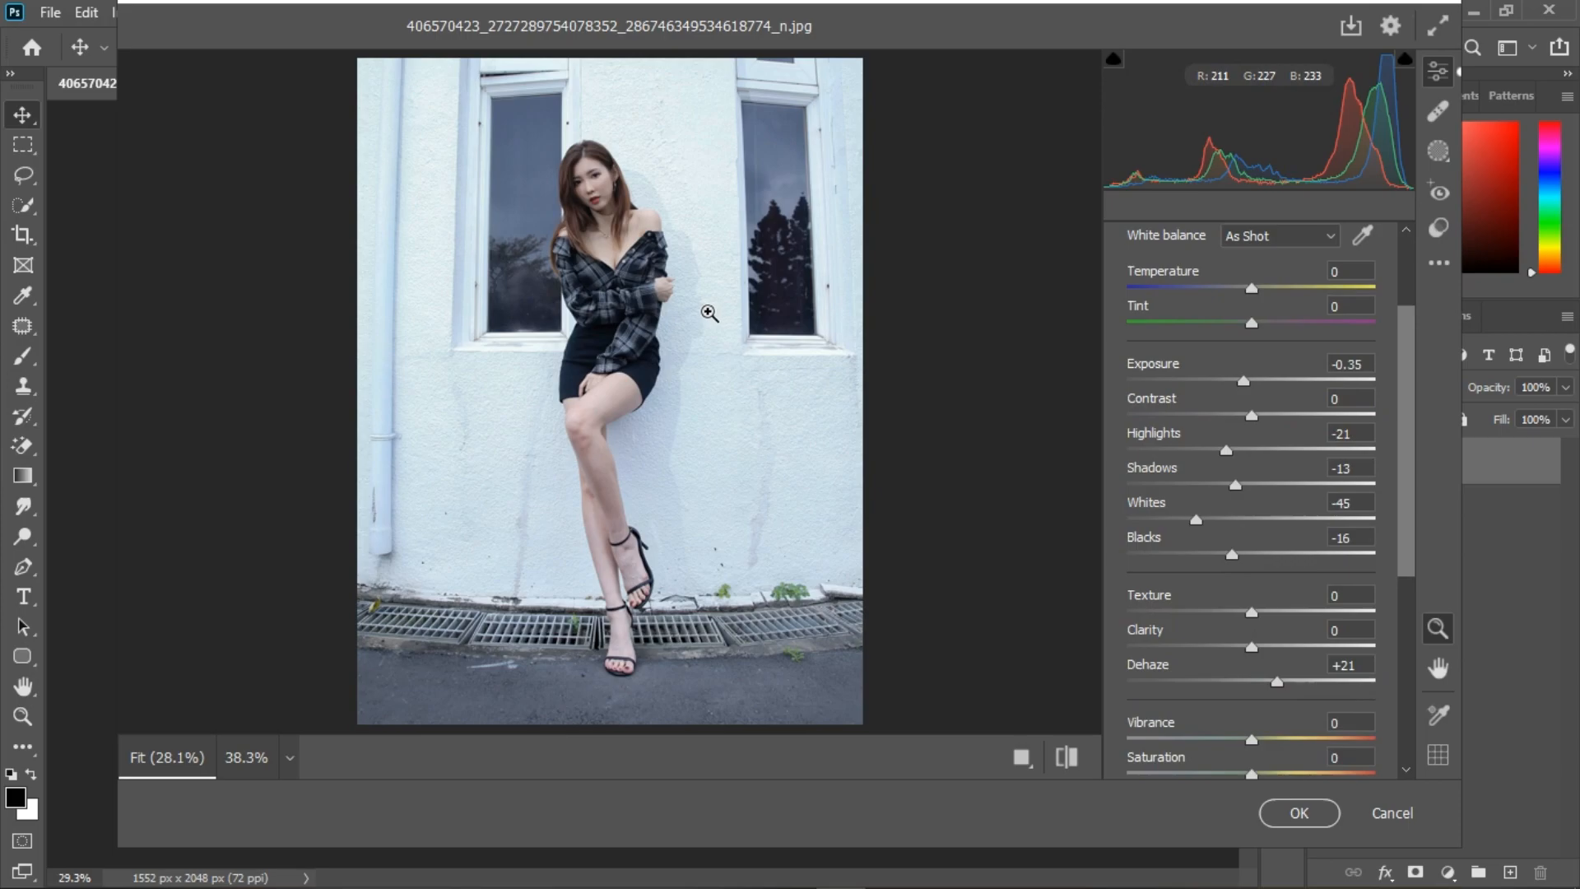
drag(1252, 647, 1373, 665)
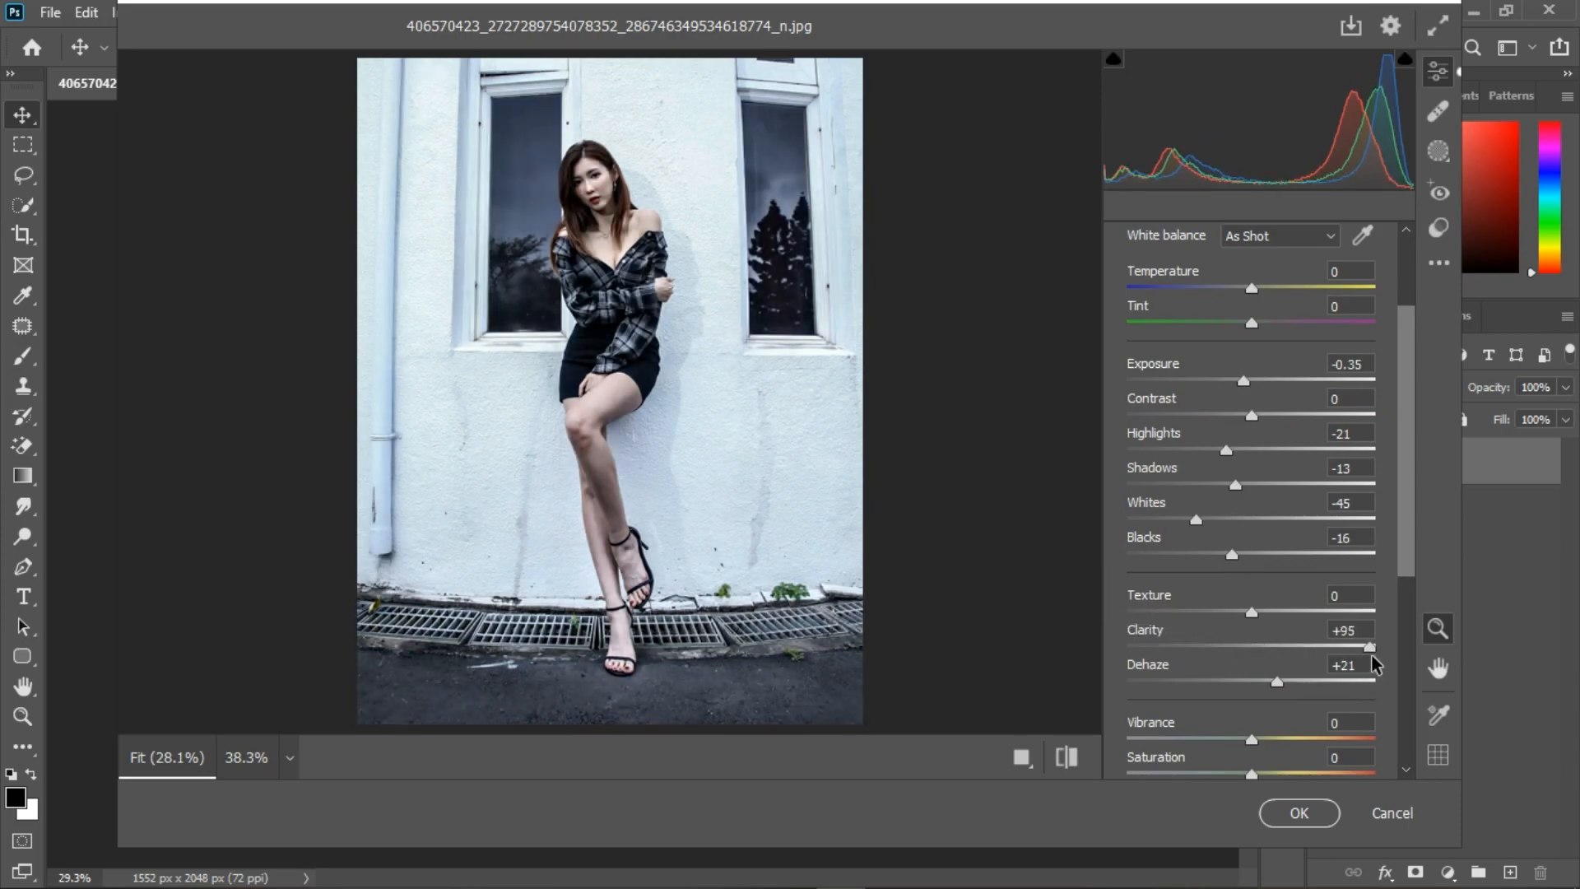
double_click(1273, 645)
Step: Set Texture to +18 and collapse the Basic adjustments
mouse_move(1256, 614)
mouse_down()
mouse_move(1327, 611)
mouse_move(1273, 615)
mouse_up()
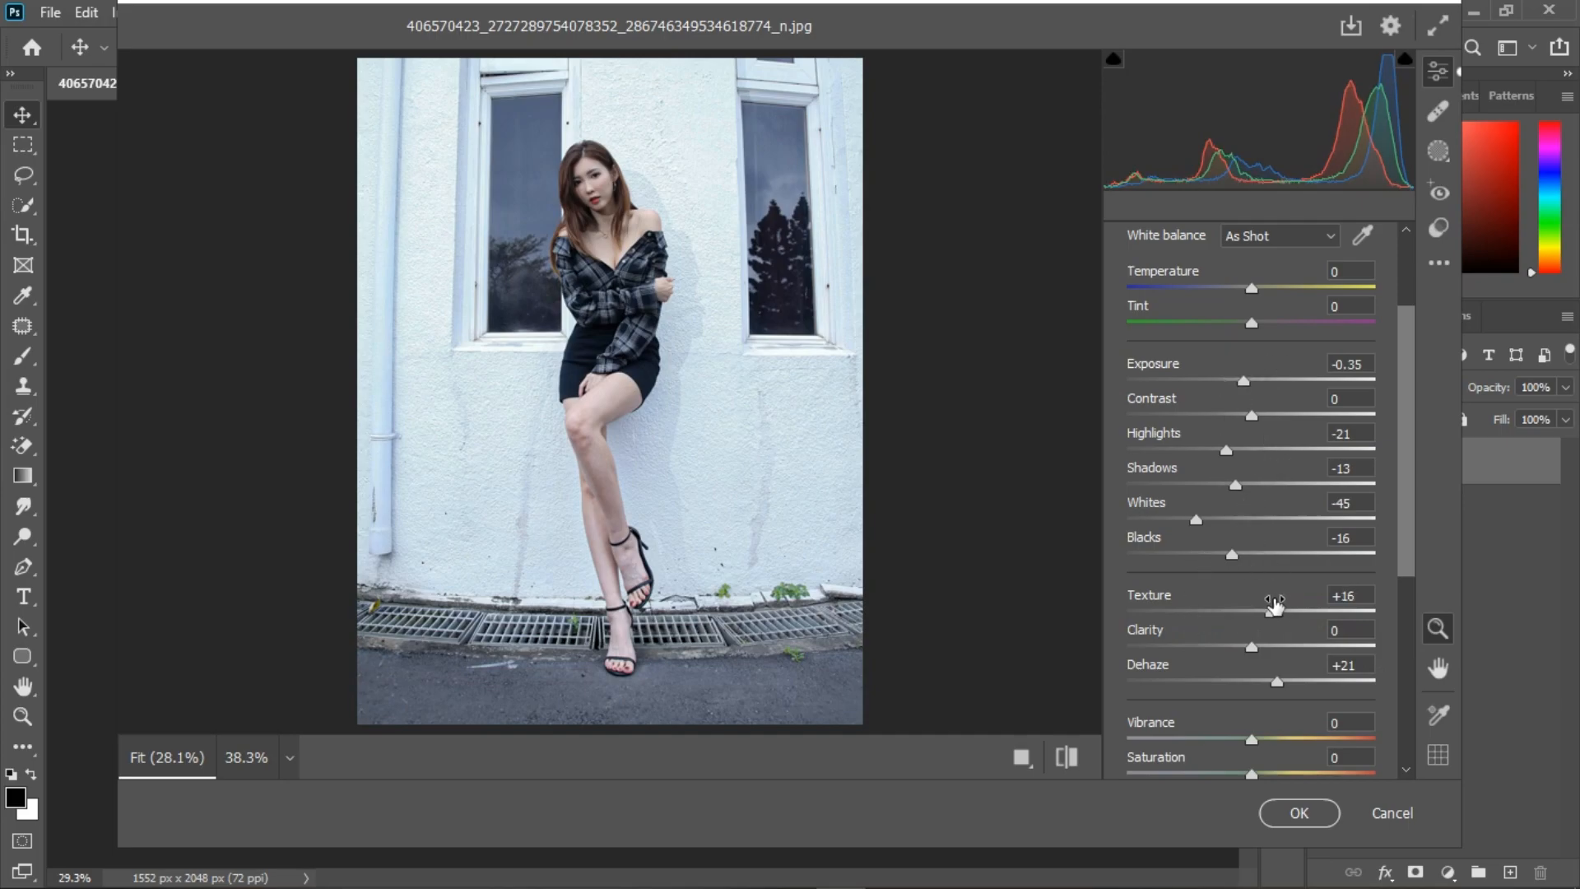
drag(1278, 614, 1280, 614)
scroll(1153, 370, up, 2)
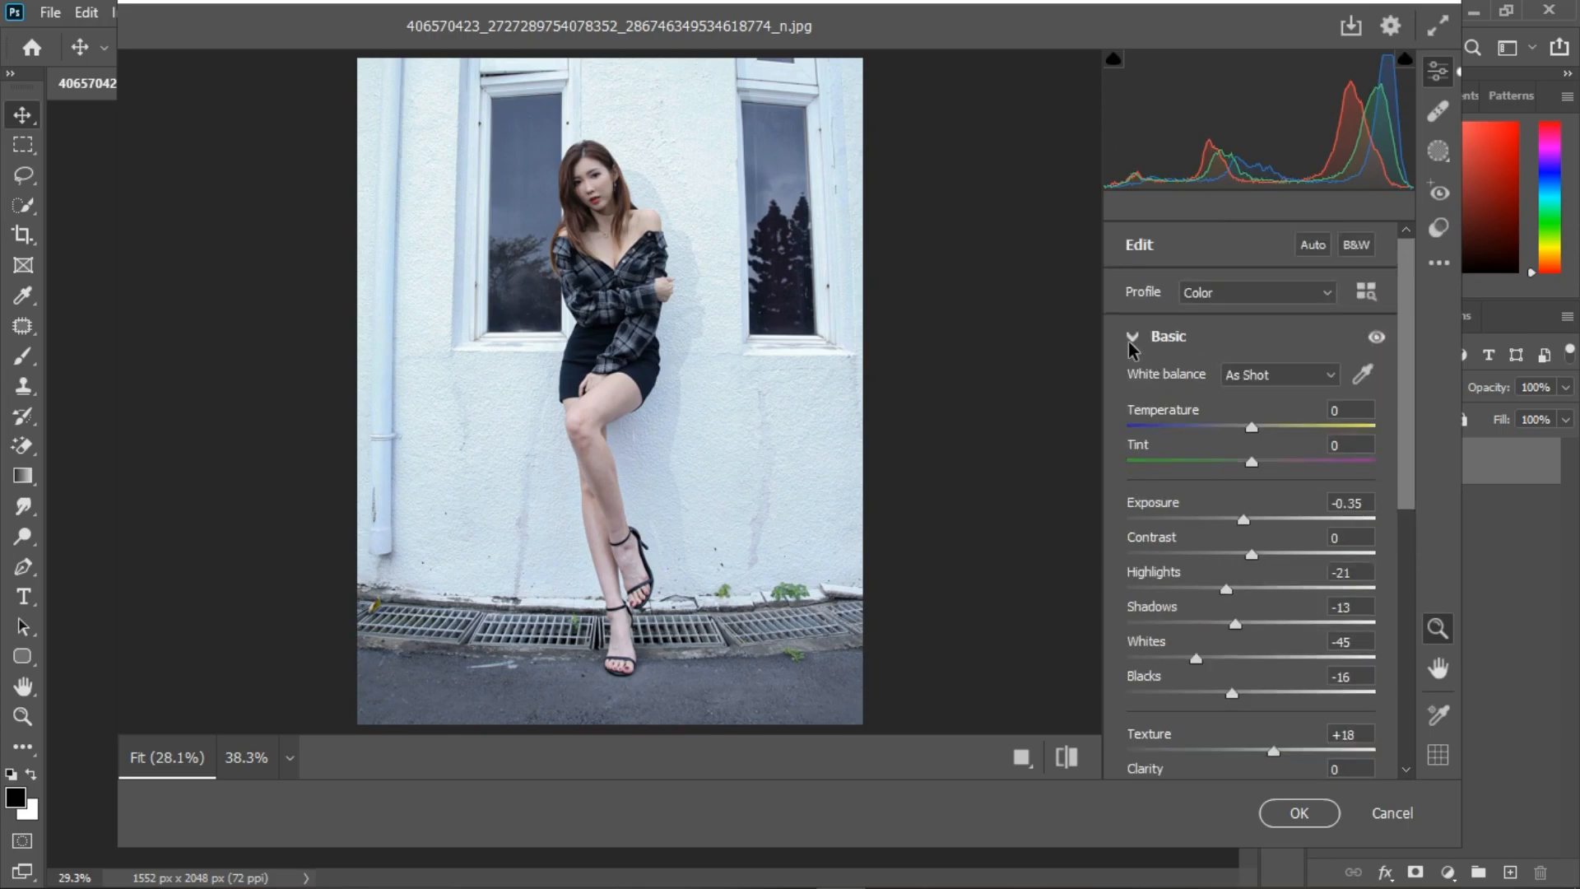
click(1132, 338)
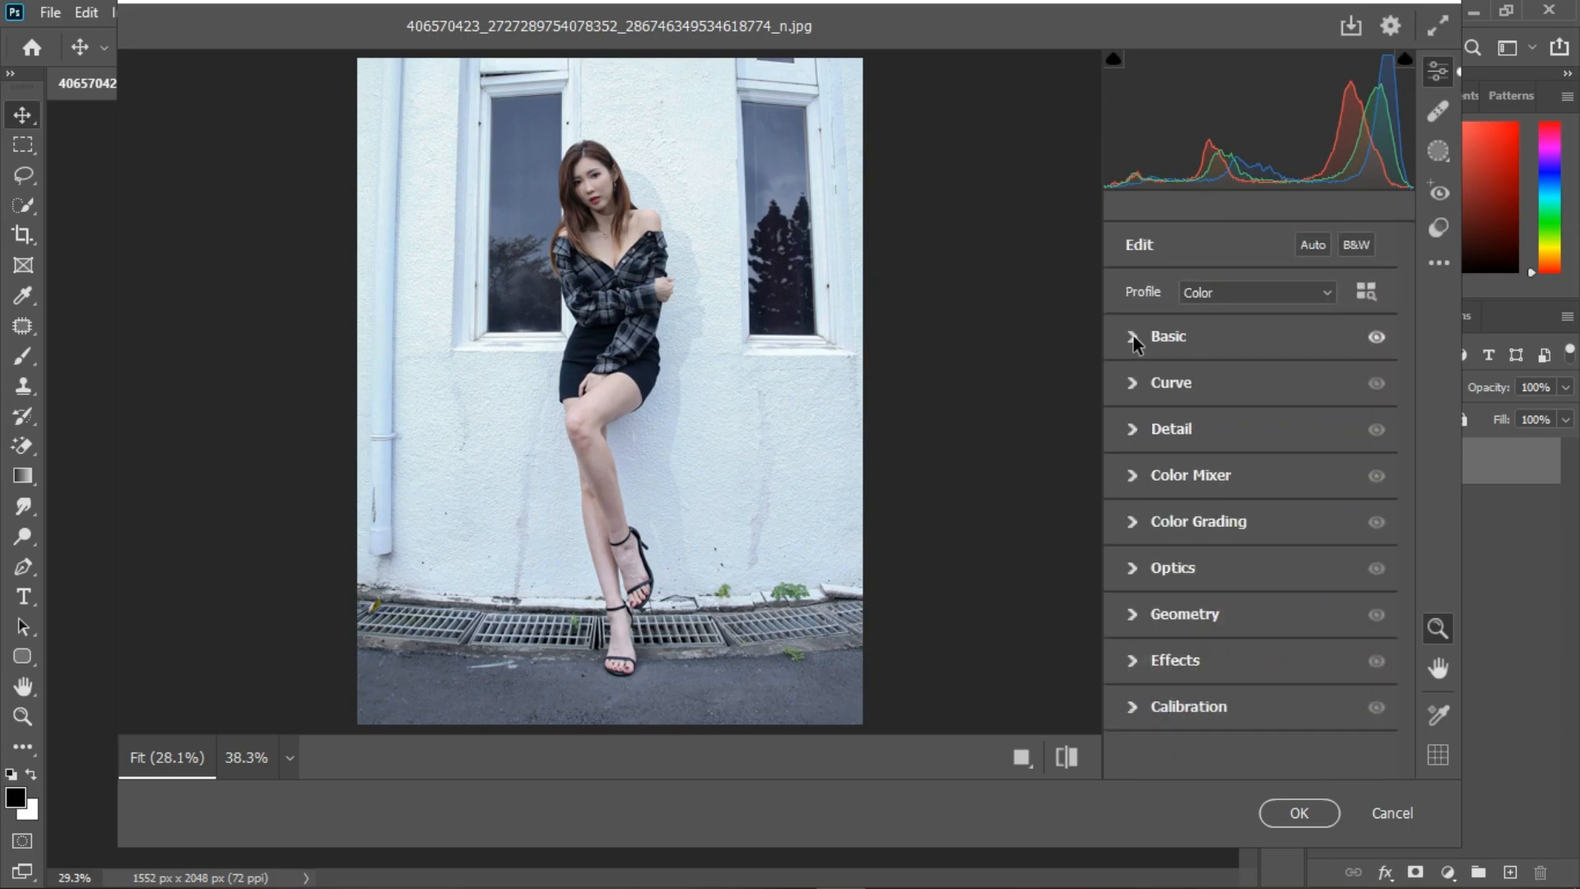
Step: Shape the parametric tone curve with Highlights +7, Lights -7, Darks -8 and Shadows +6
click(1138, 385)
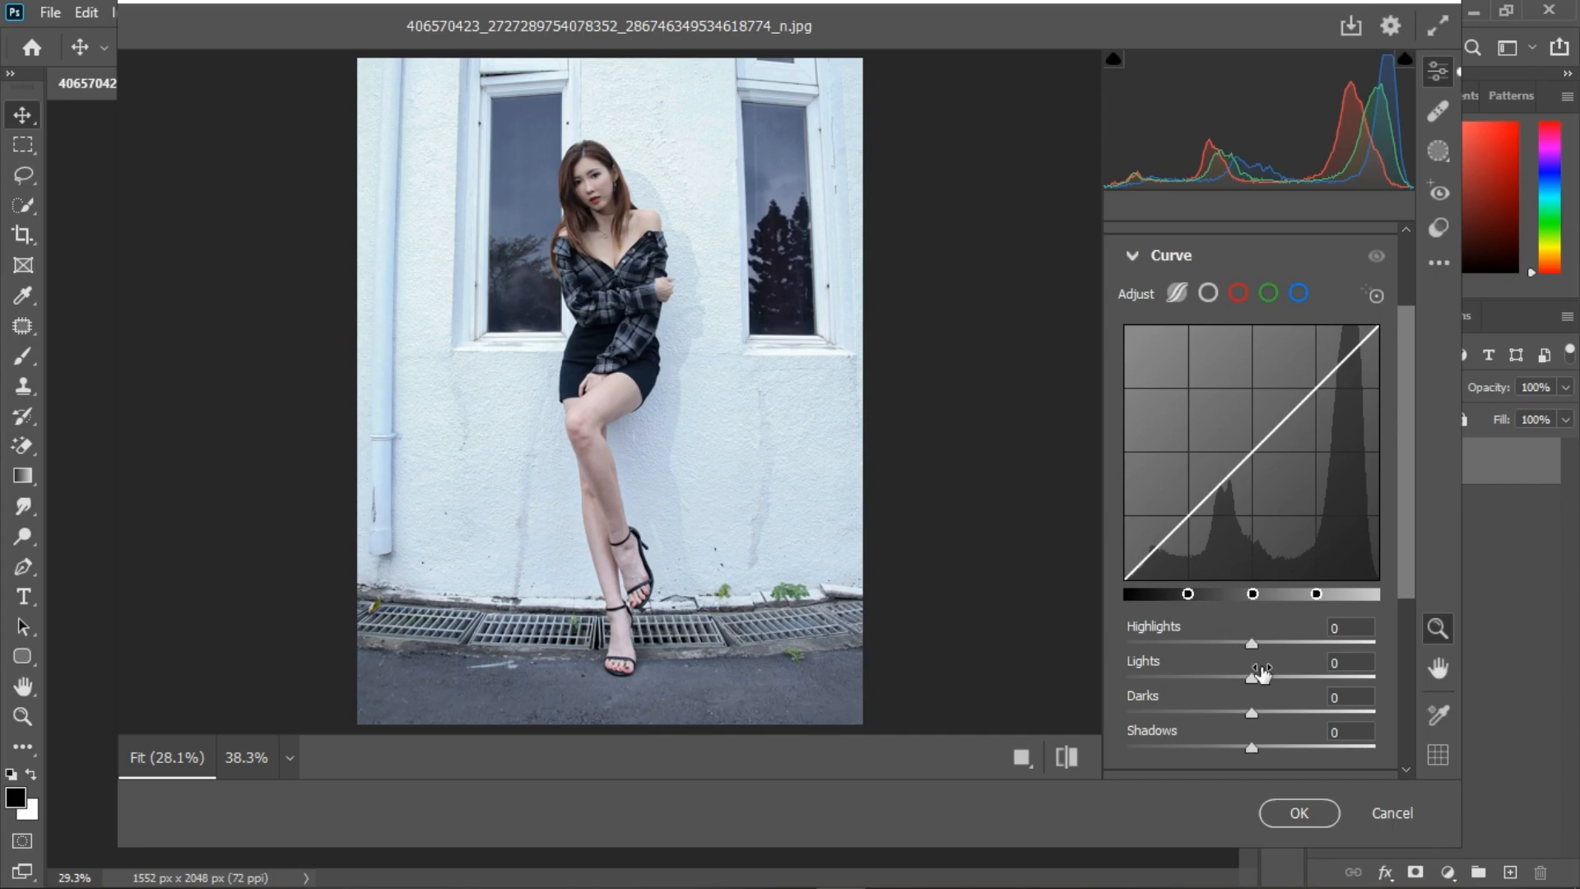
drag(1252, 747, 1241, 716)
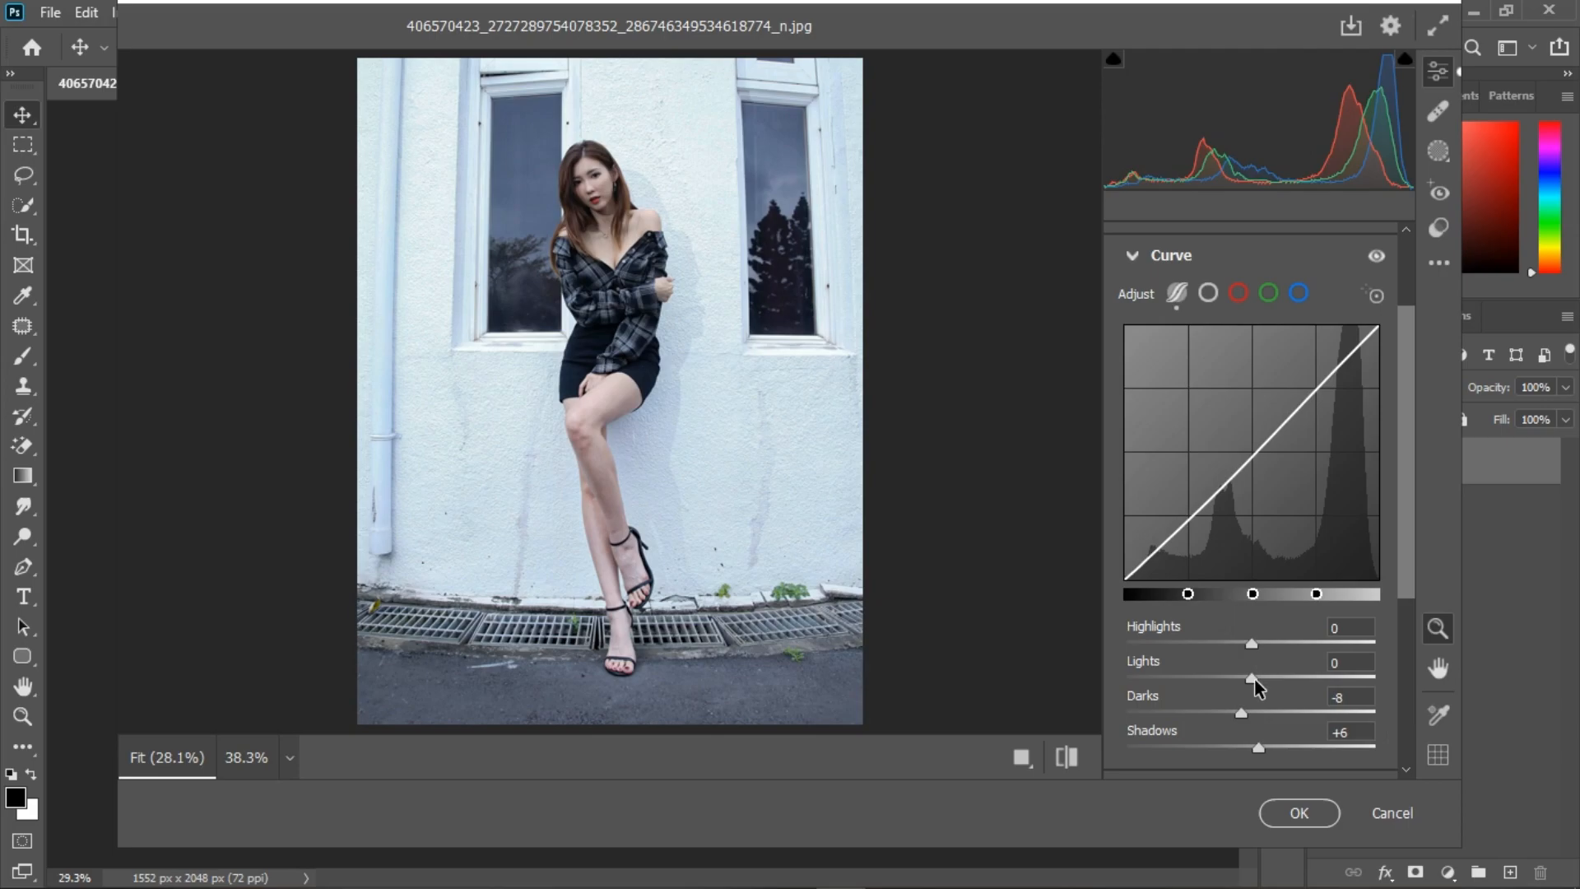
drag(1254, 680, 1244, 684)
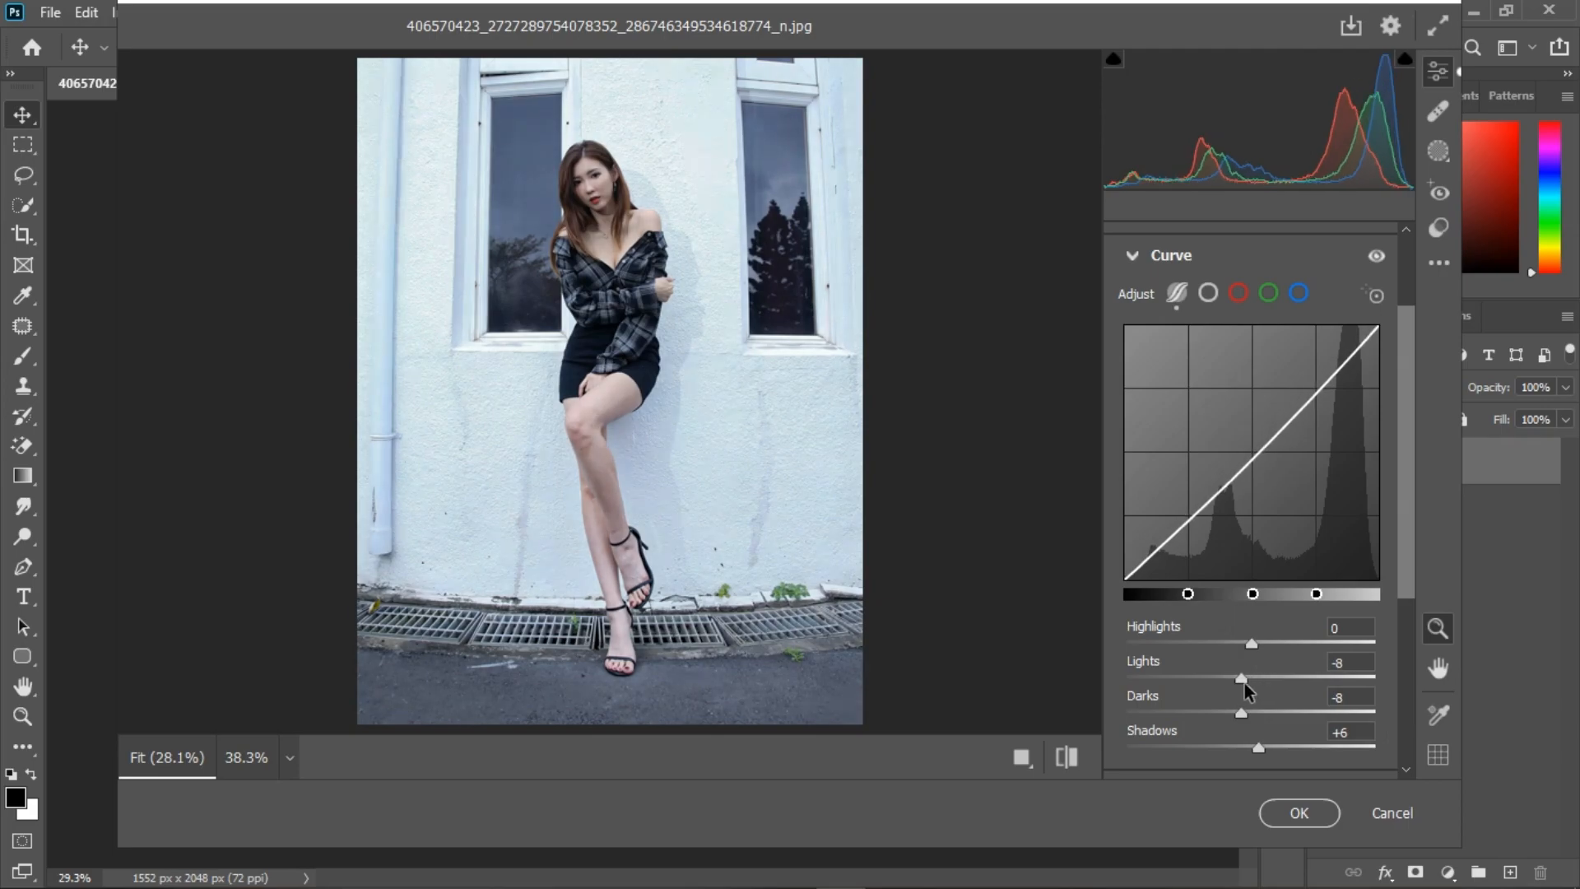
drag(1253, 649, 1265, 644)
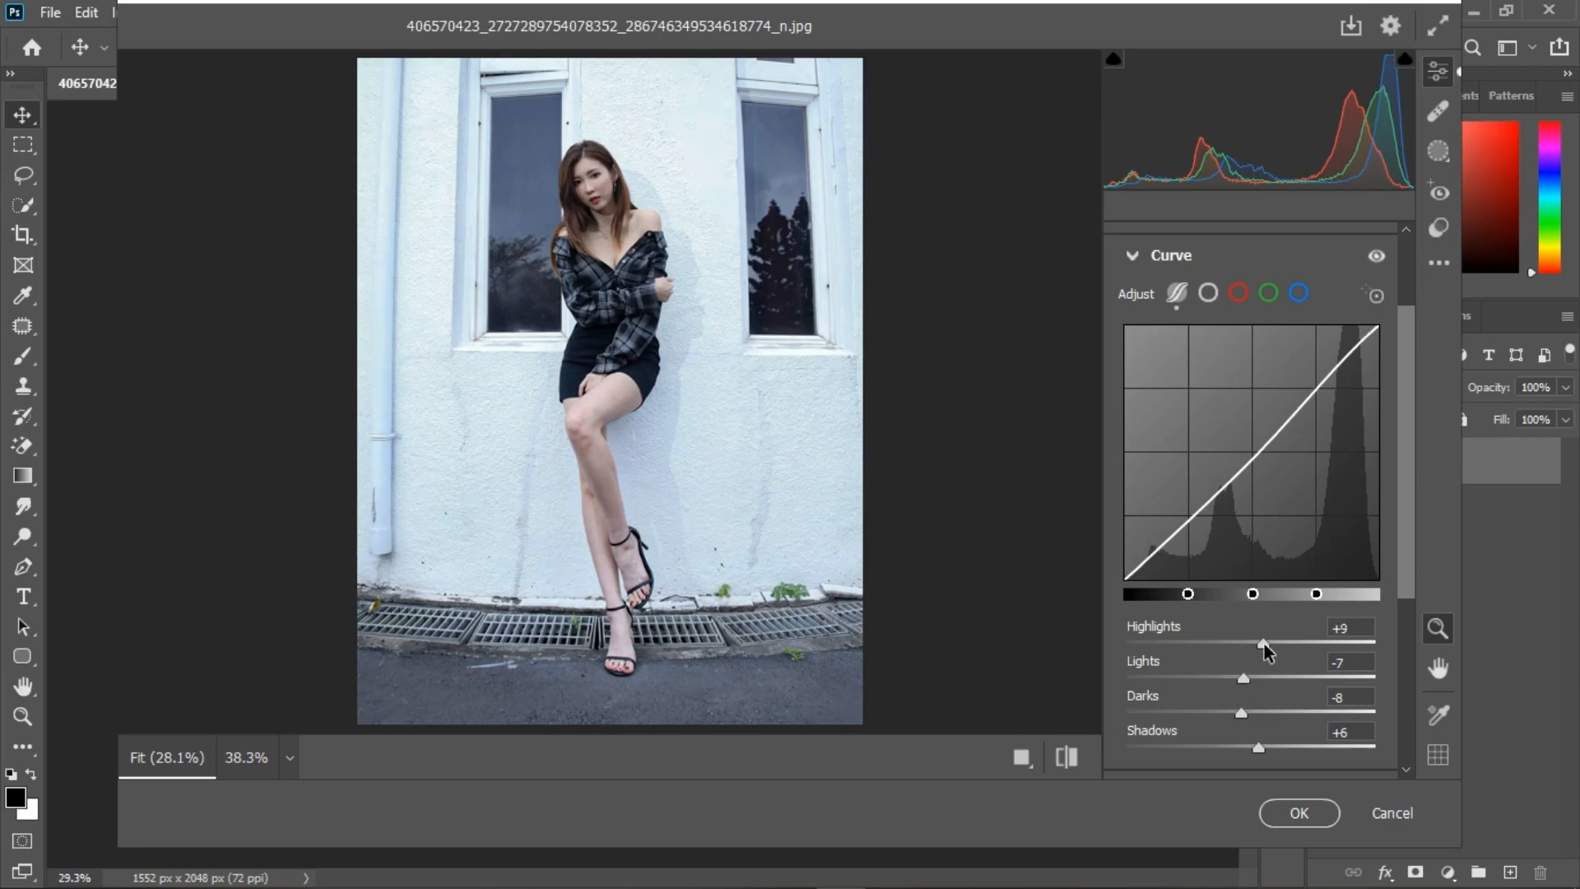
drag(1265, 644, 1261, 644)
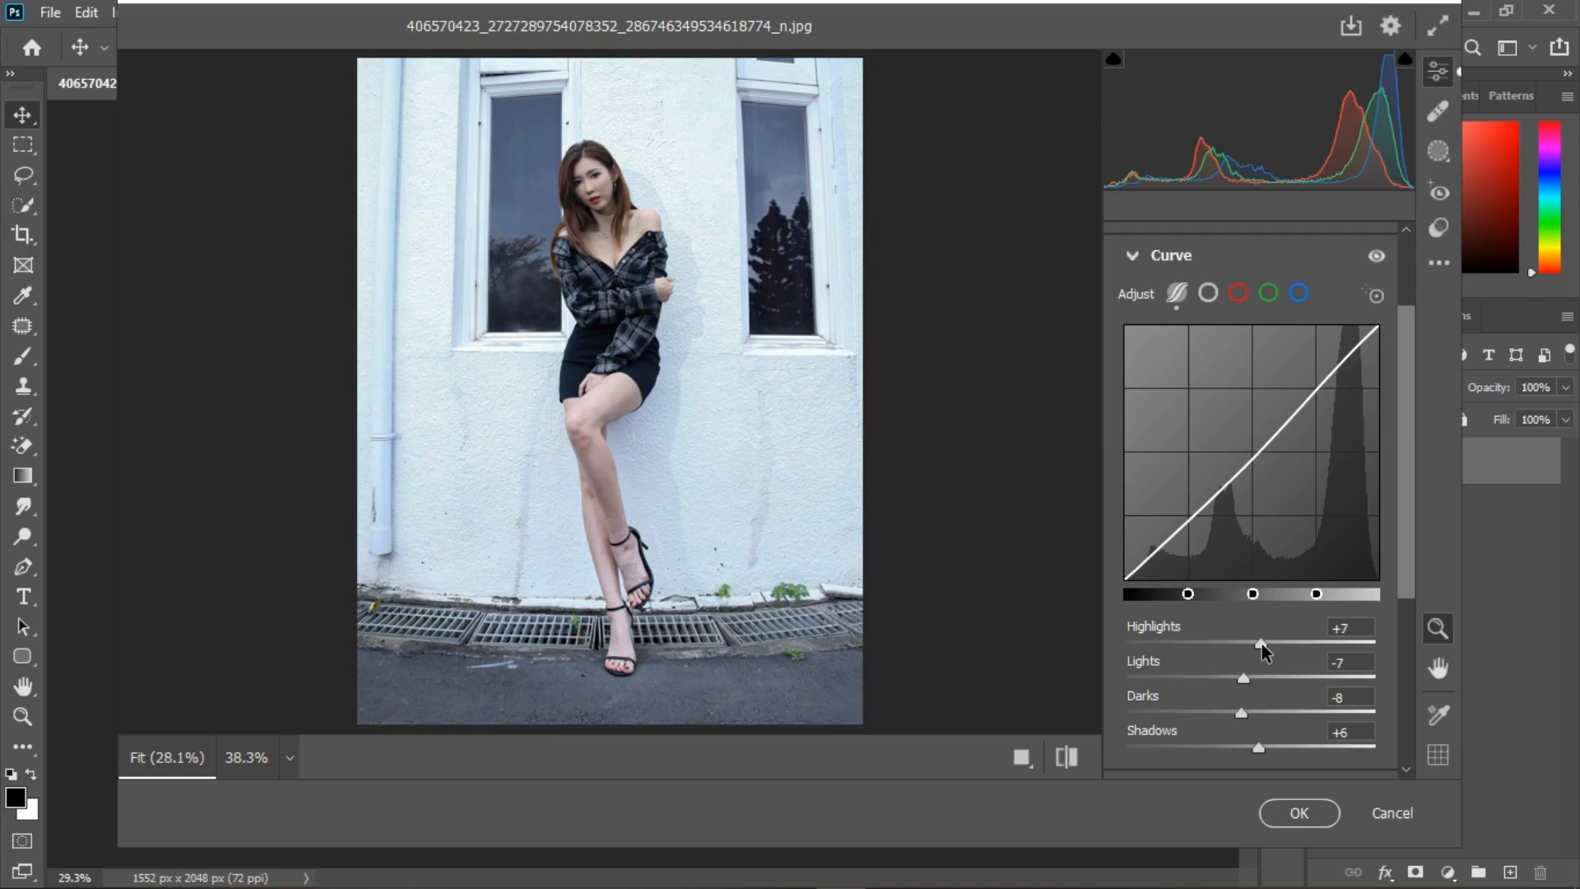
click(1128, 251)
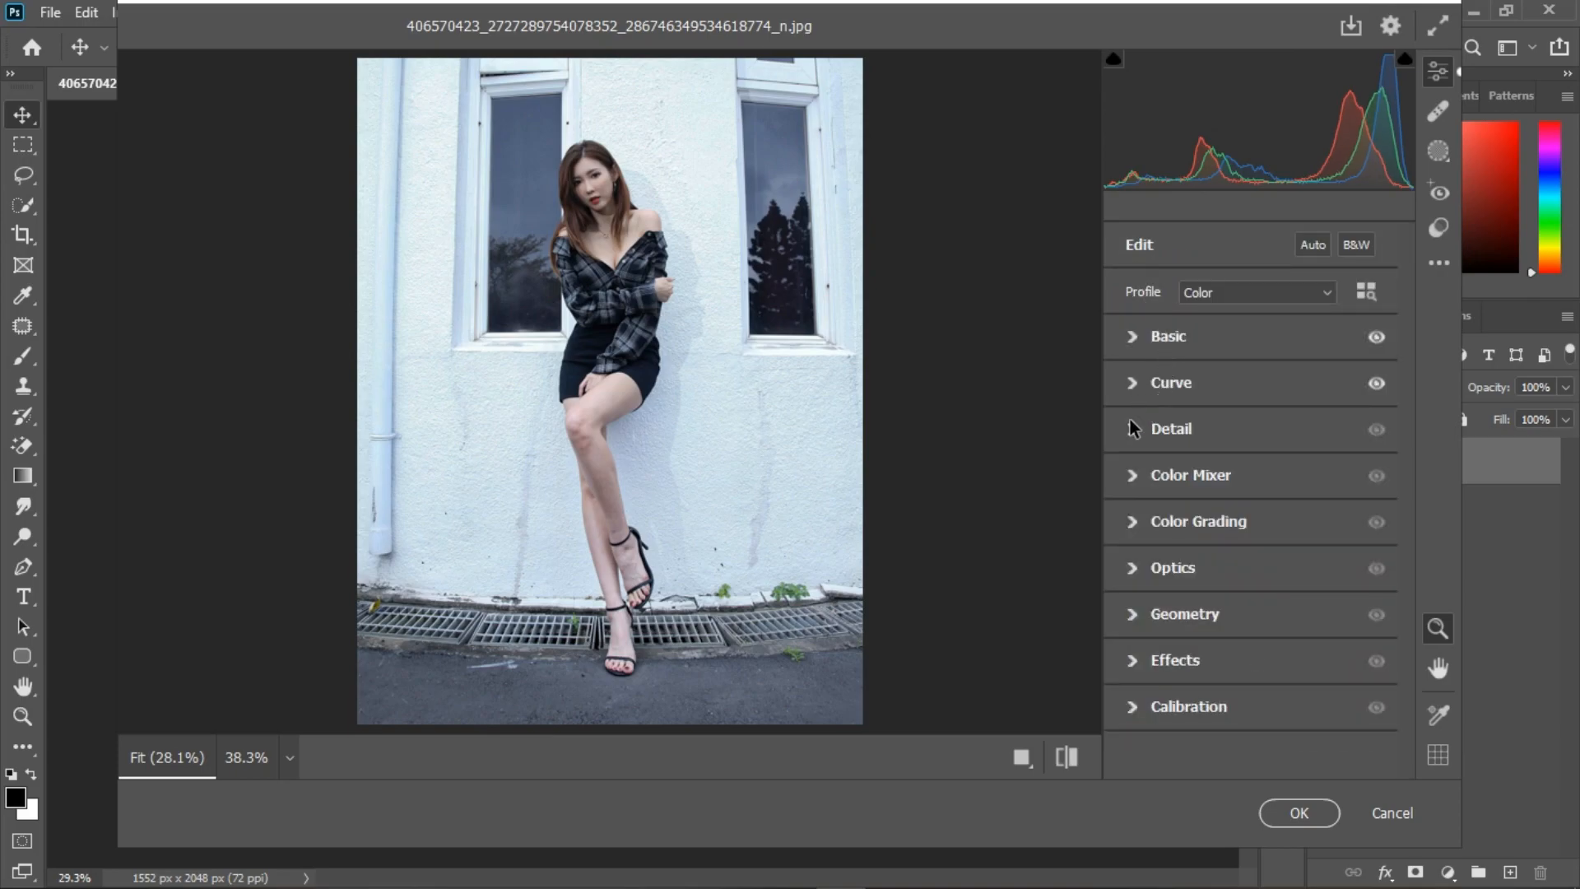
Step: Apply moderate Sharpening to the photo in the Detail adjustments
click(1135, 431)
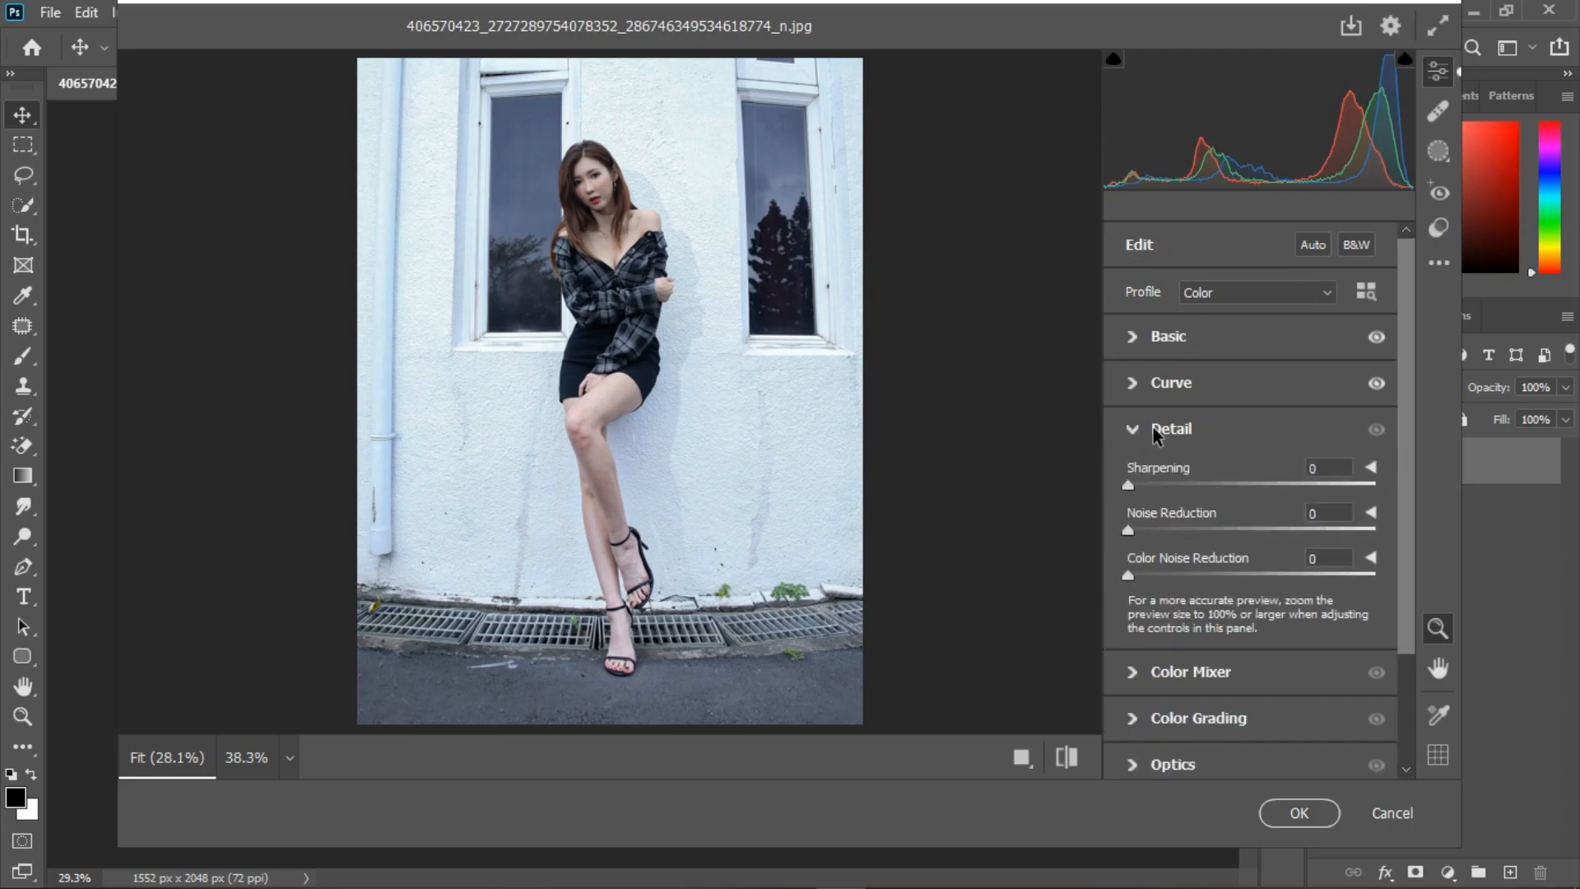
drag(1130, 484, 1261, 492)
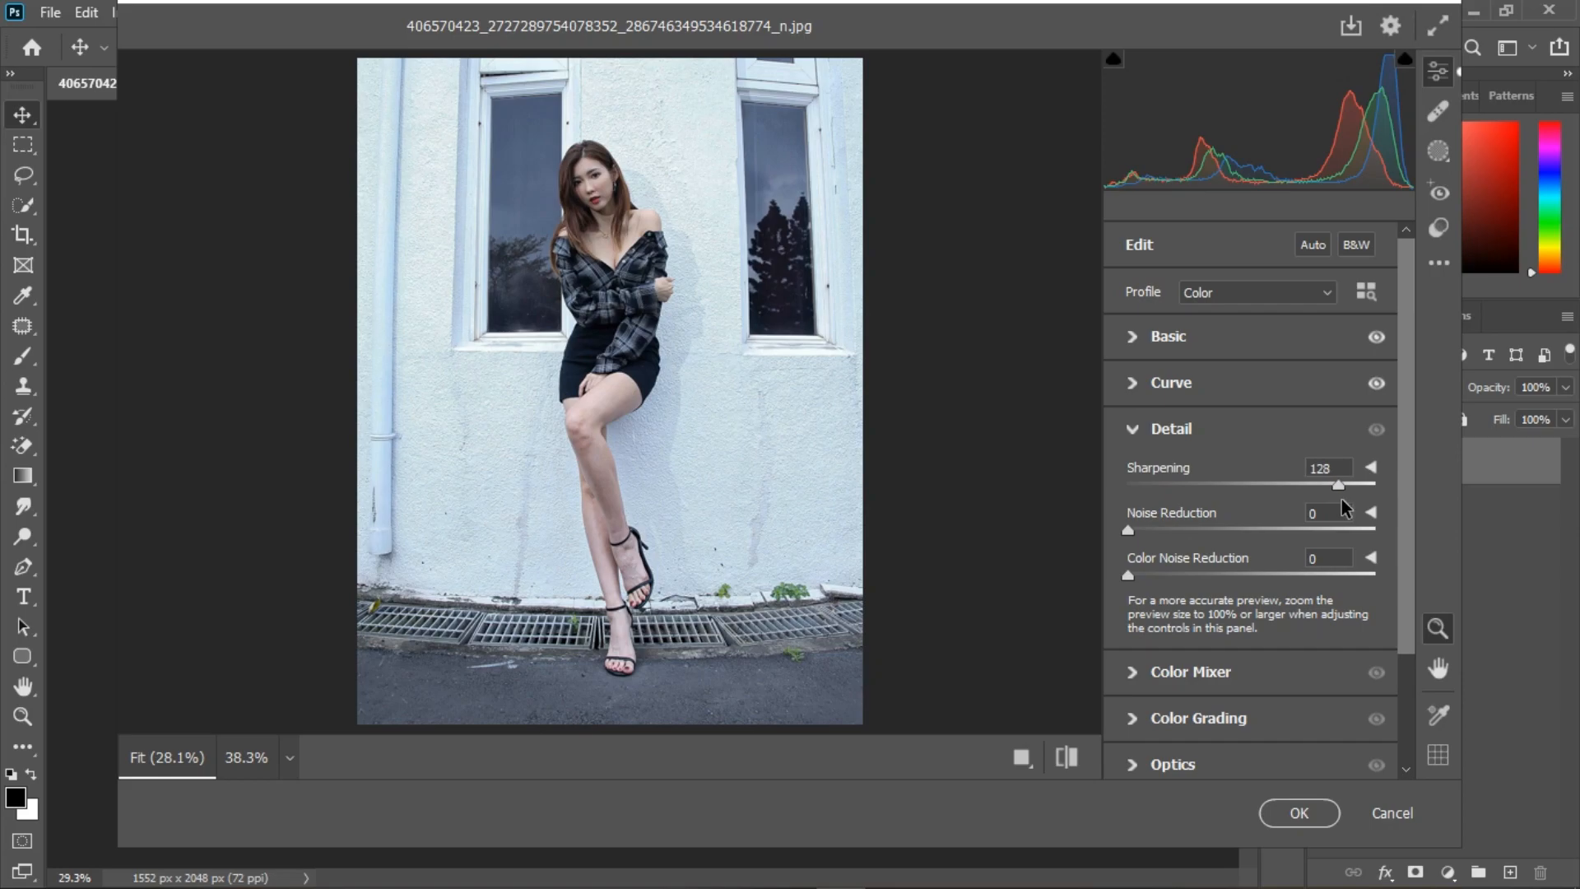
drag(1338, 499, 1193, 498)
click(1131, 432)
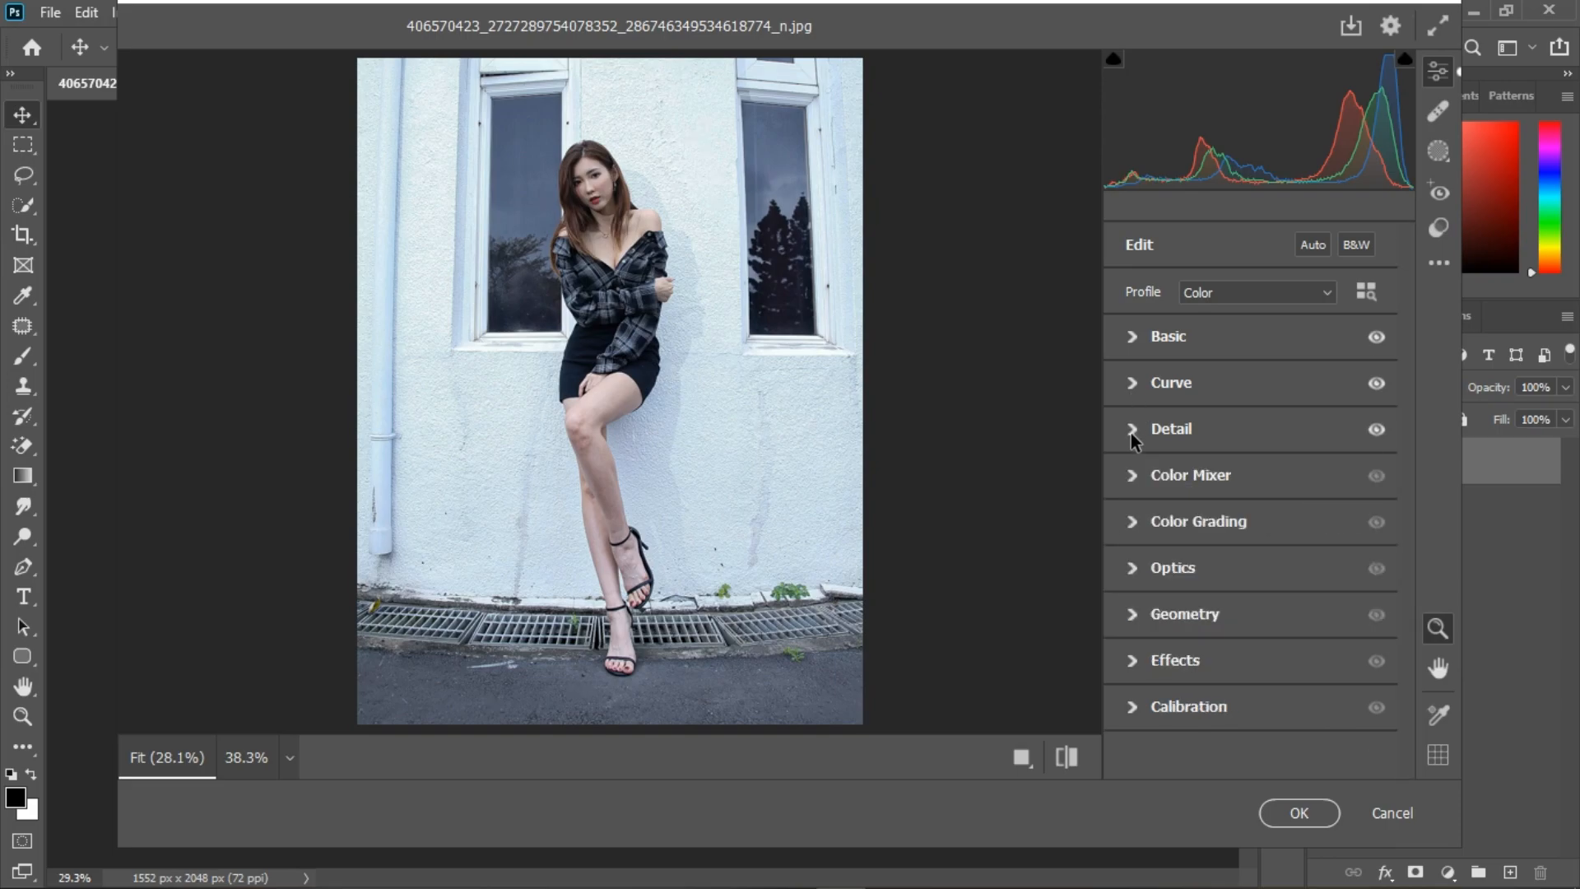
Step: Try fully desaturating the blue cast in the Color Mixer with Aquas and Blues saturation at -100
click(1132, 479)
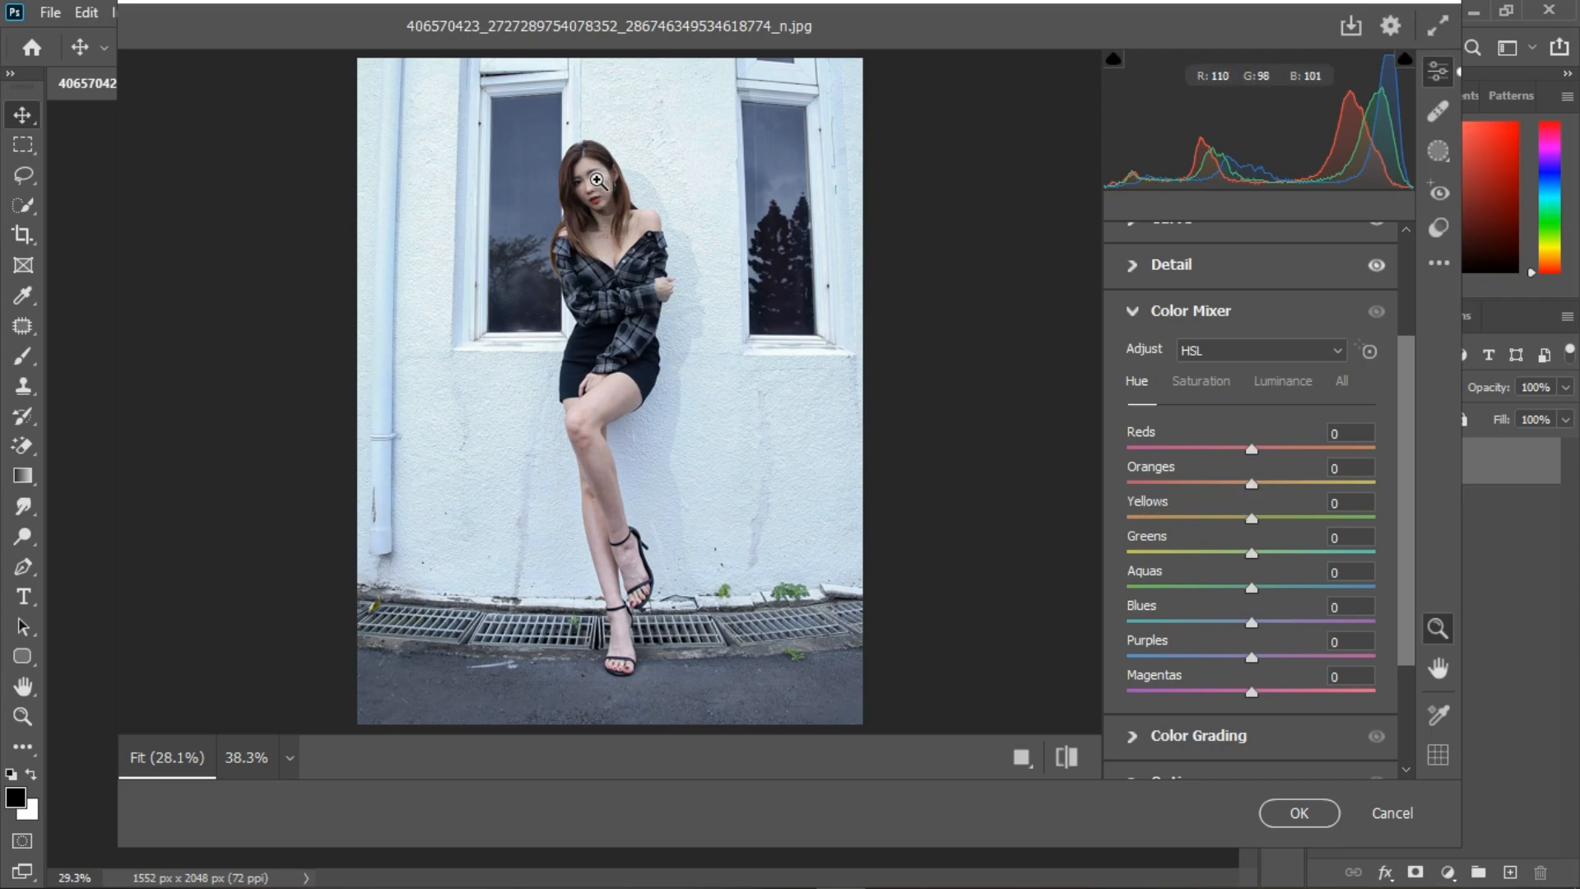
scroll(601, 181, up, 1)
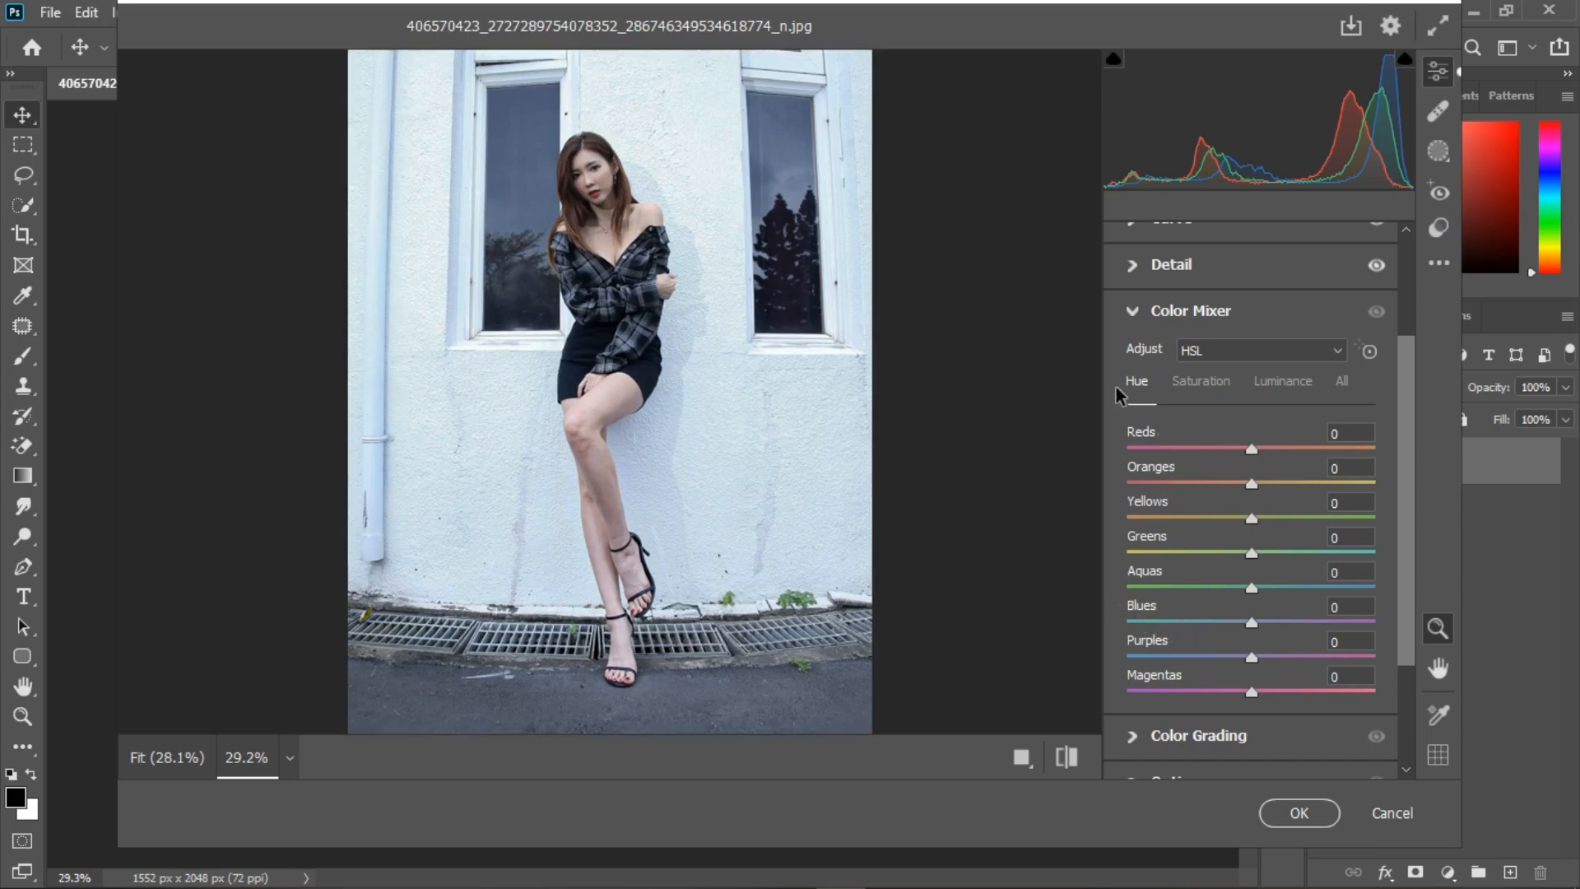
click(1202, 384)
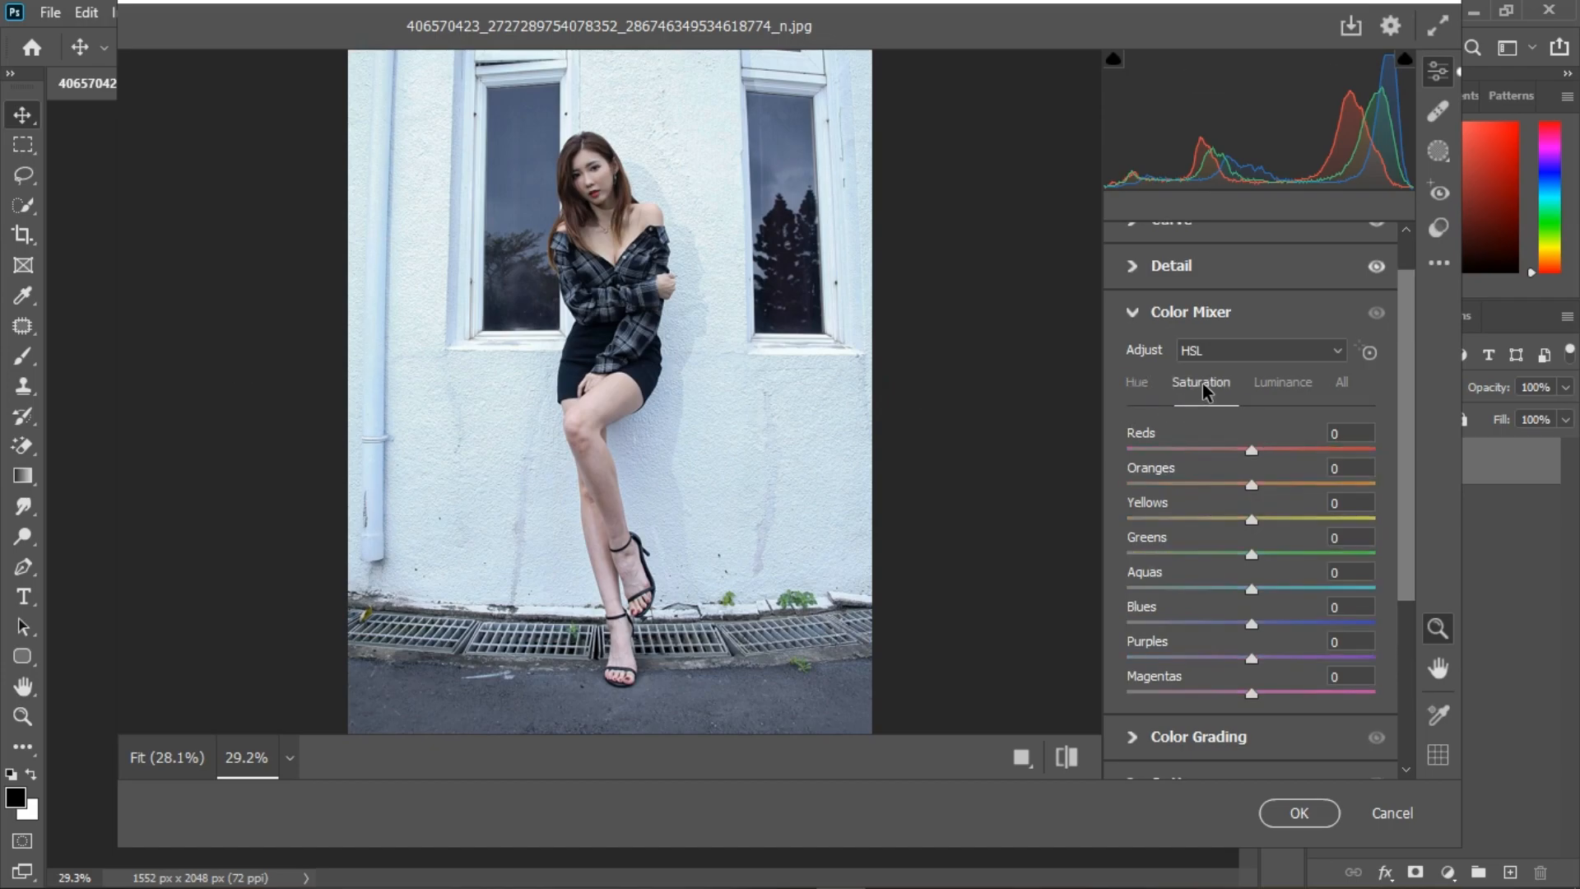
scroll(396, 196, down, 1)
scroll(410, 208, up, 1)
scroll(410, 208, up, 3)
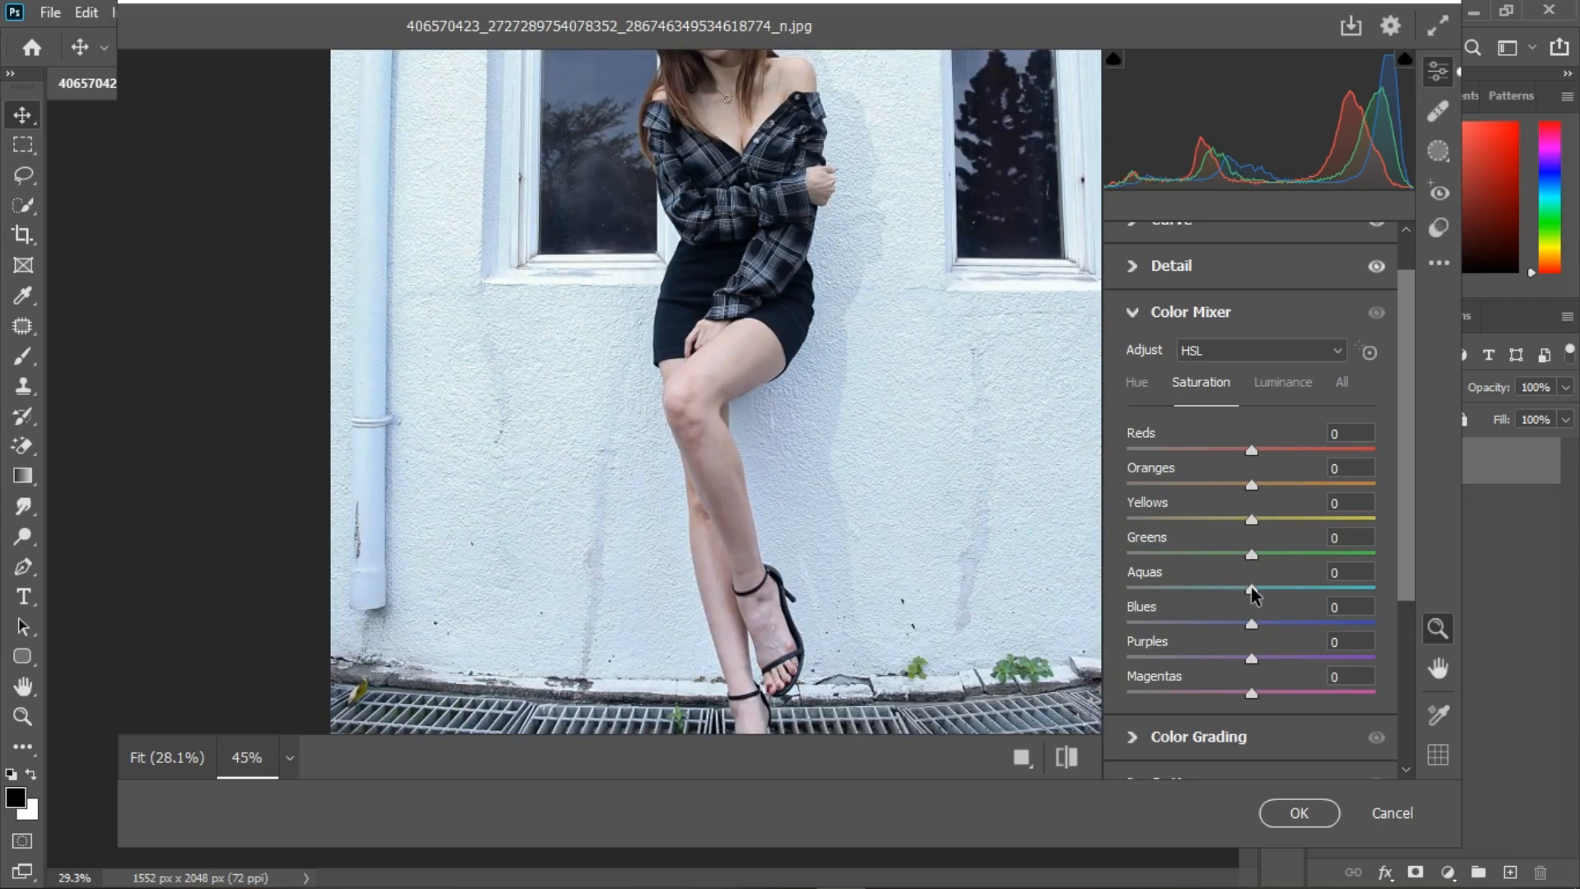
drag(1253, 589, 1023, 596)
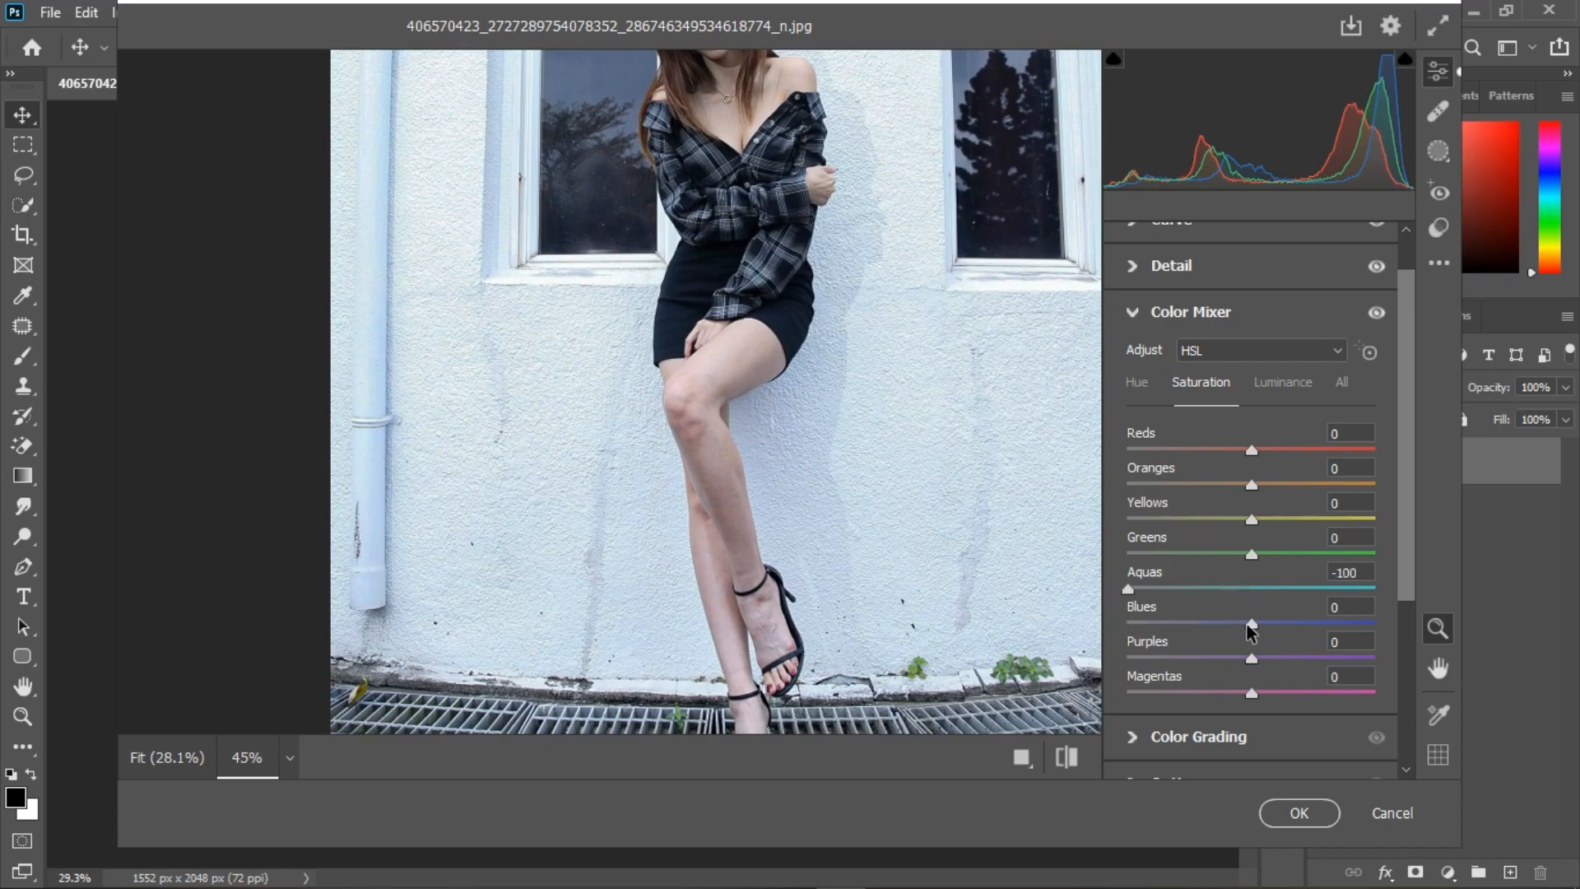
drag(1251, 624, 1073, 654)
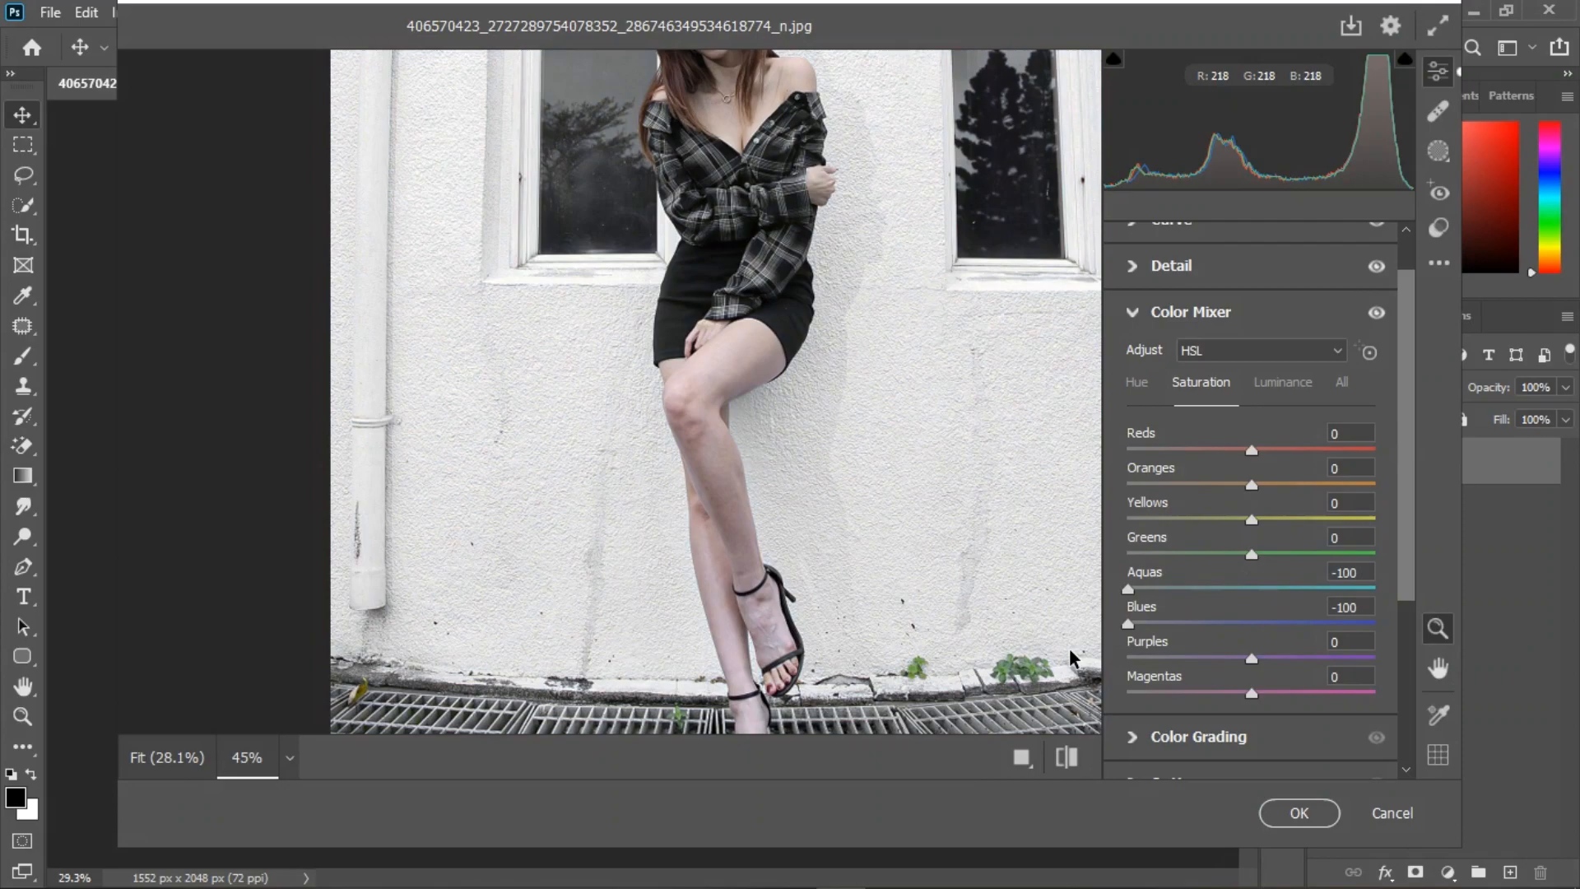
Step: Set the Color Mixer saturation of Aquas to -23 and Blues to -38, and collapse the mixer
click(763, 439)
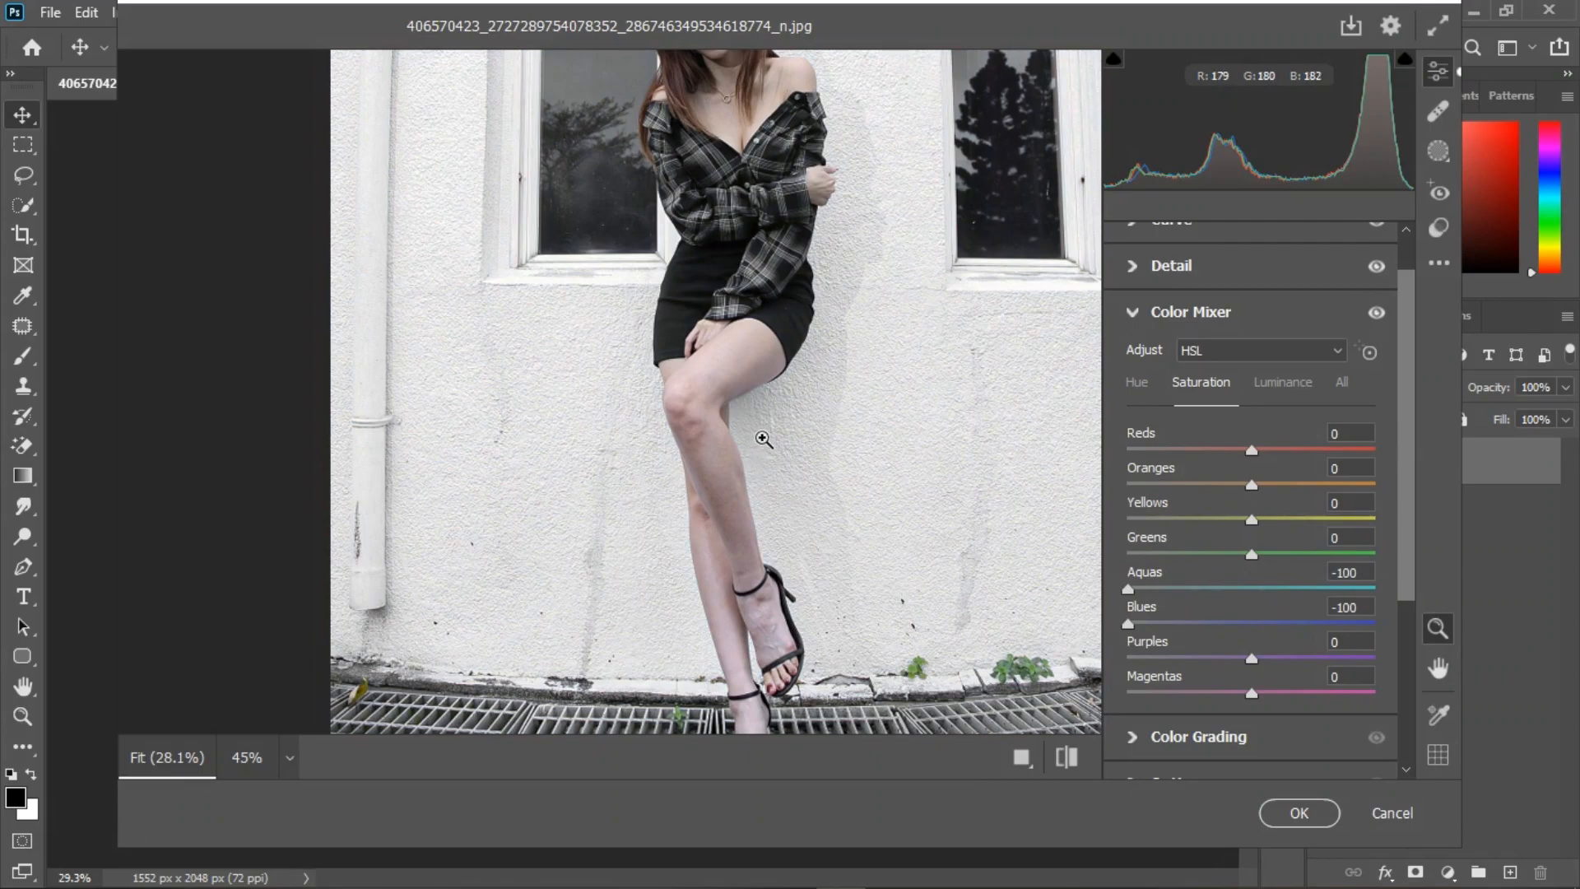
double_click(1131, 590)
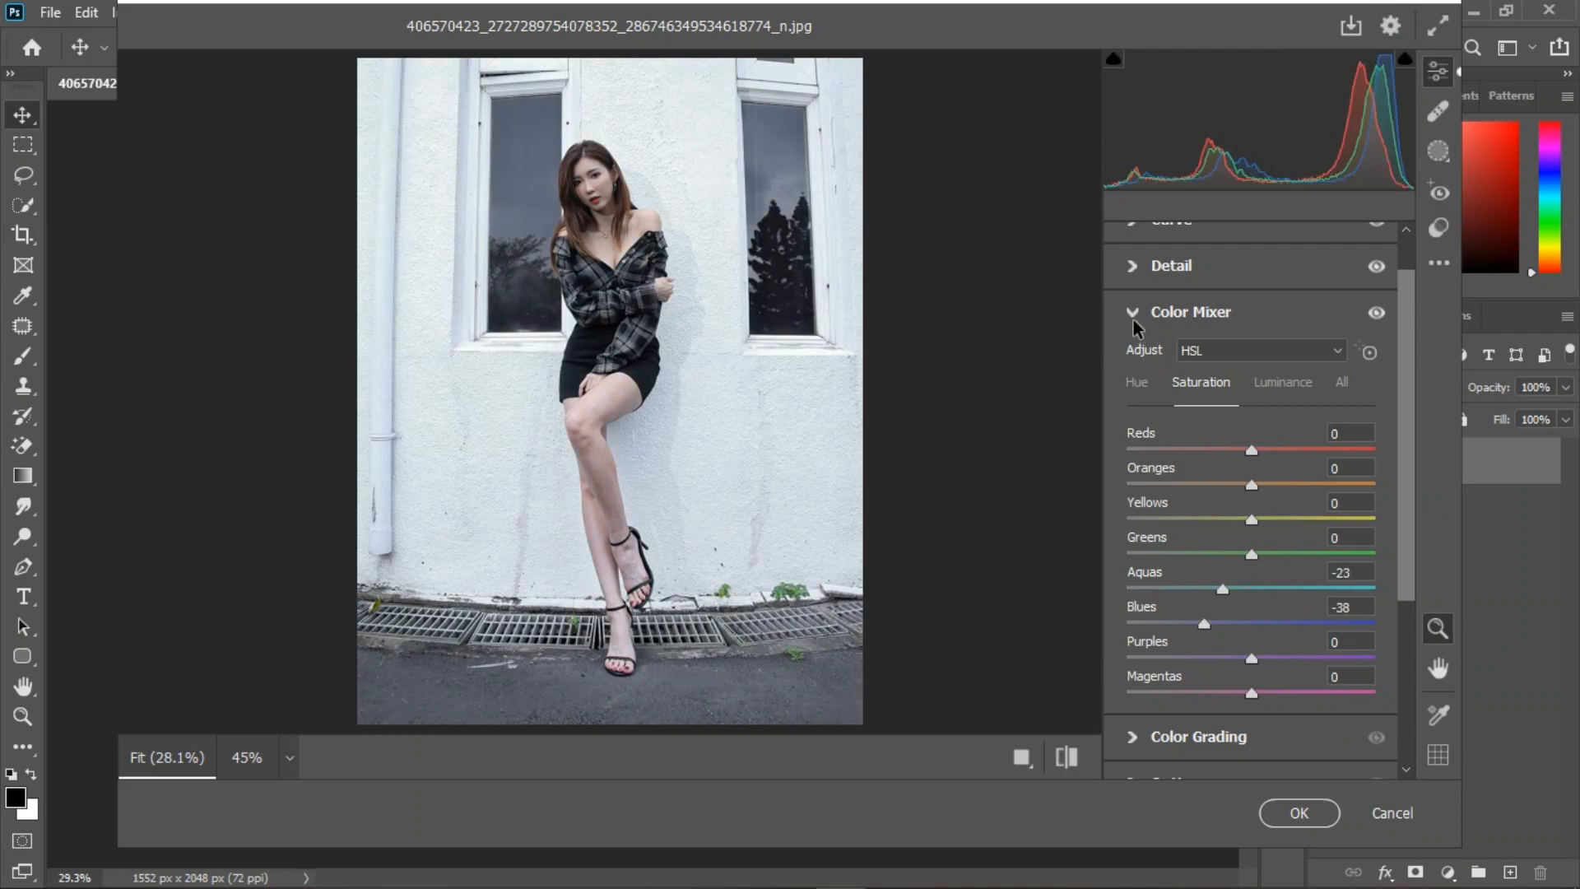
click(1133, 320)
Step: Warm the white balance with a Temperature of +15 and shift the Tint slightly toward green in the Basic adjustments
click(1133, 336)
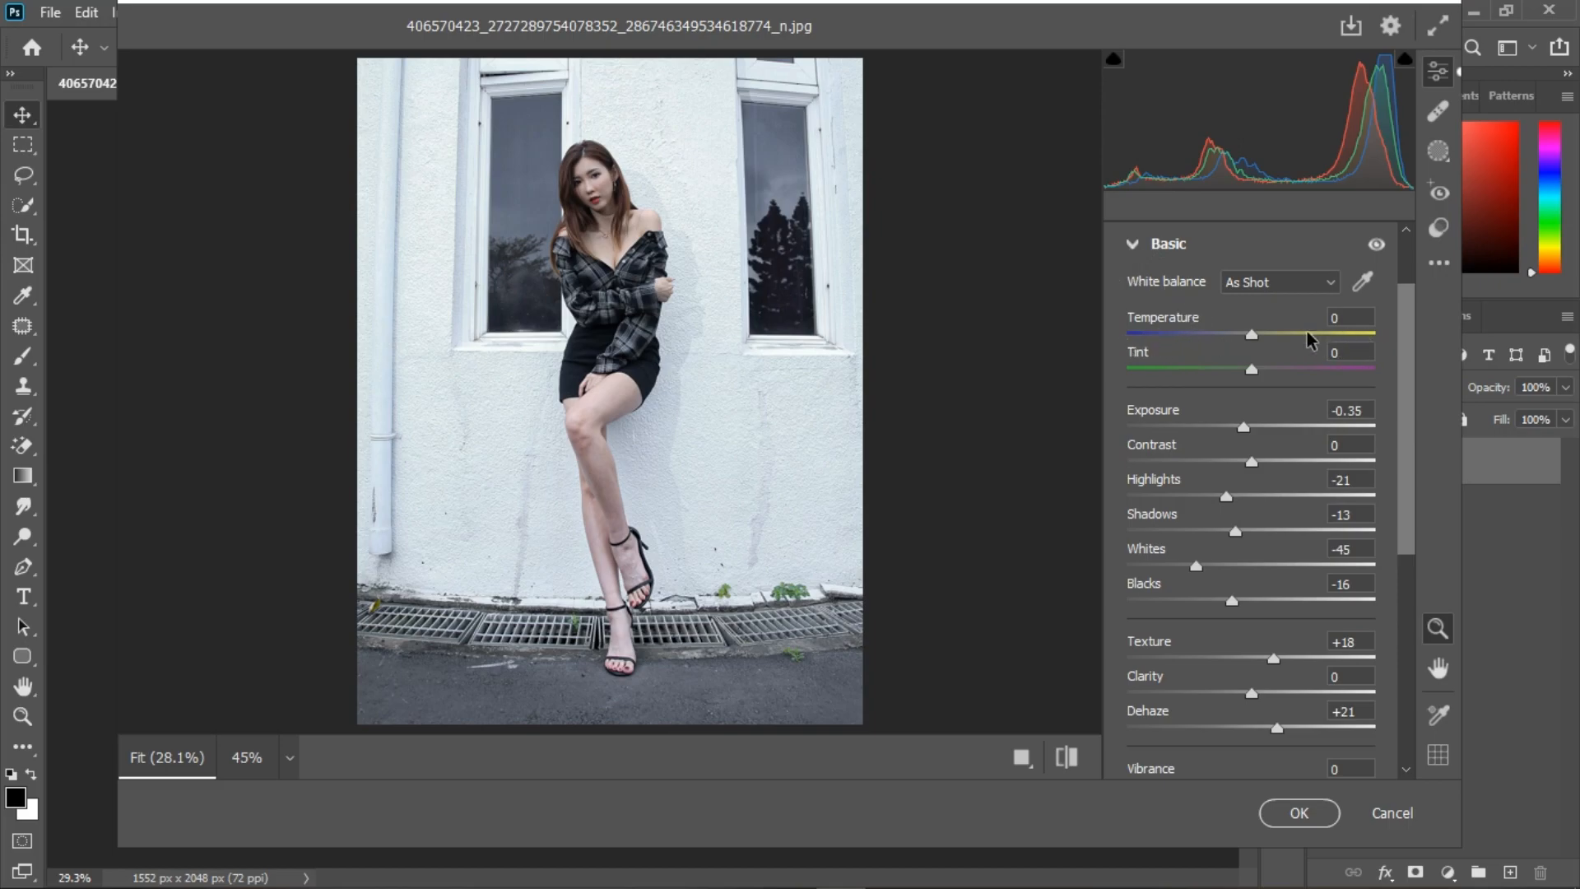
click(1267, 336)
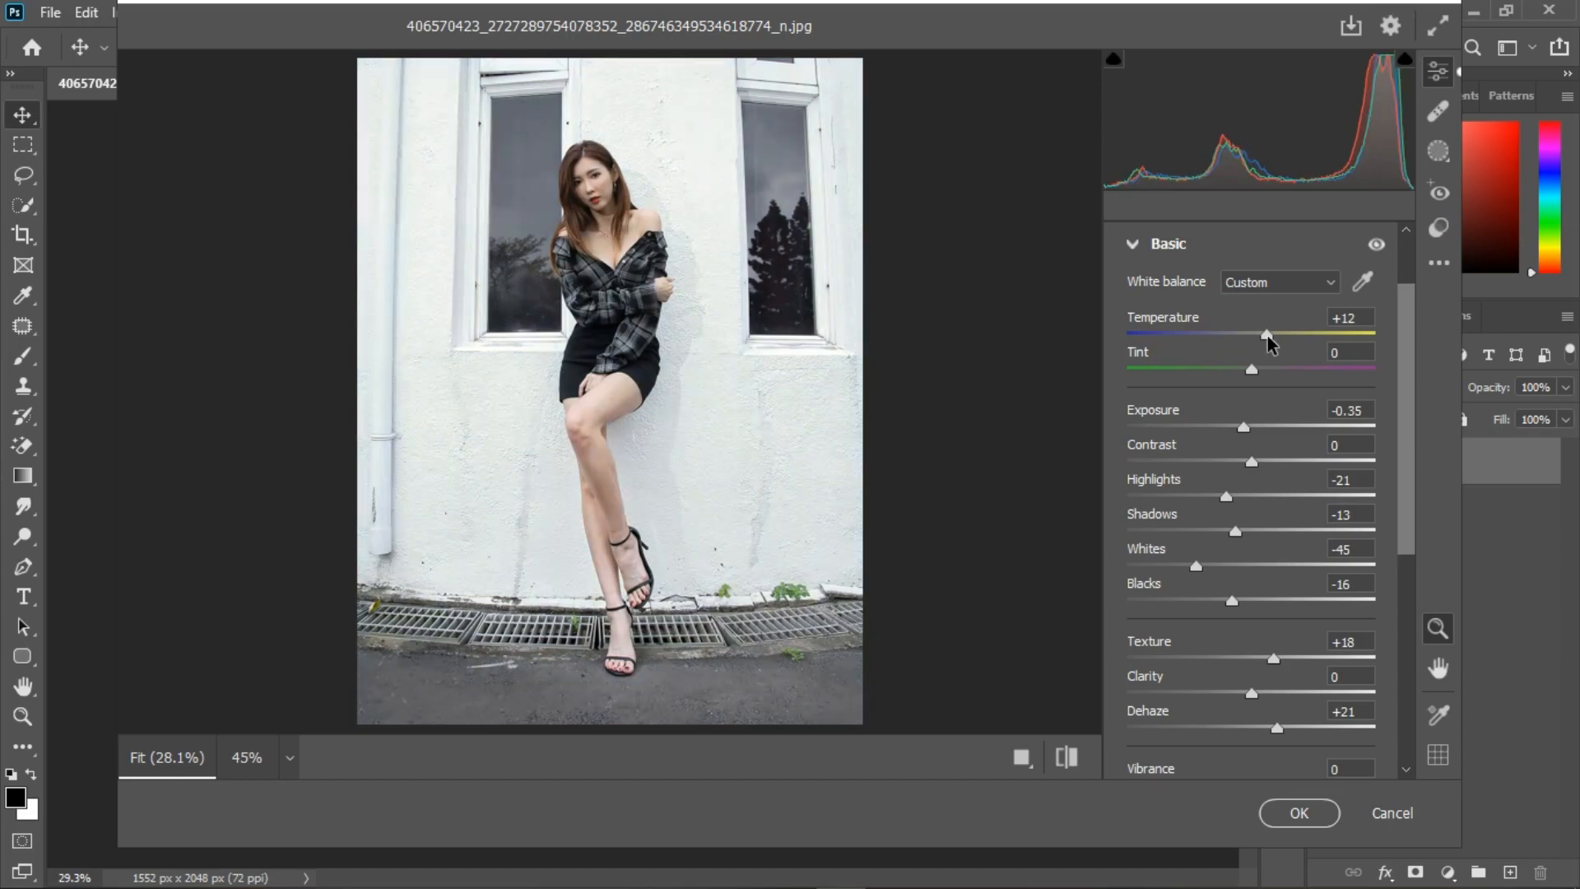
mouse_move(1267, 336)
mouse_down()
mouse_move(1213, 339)
mouse_move(1267, 339)
mouse_up()
drag(1274, 339, 1270, 340)
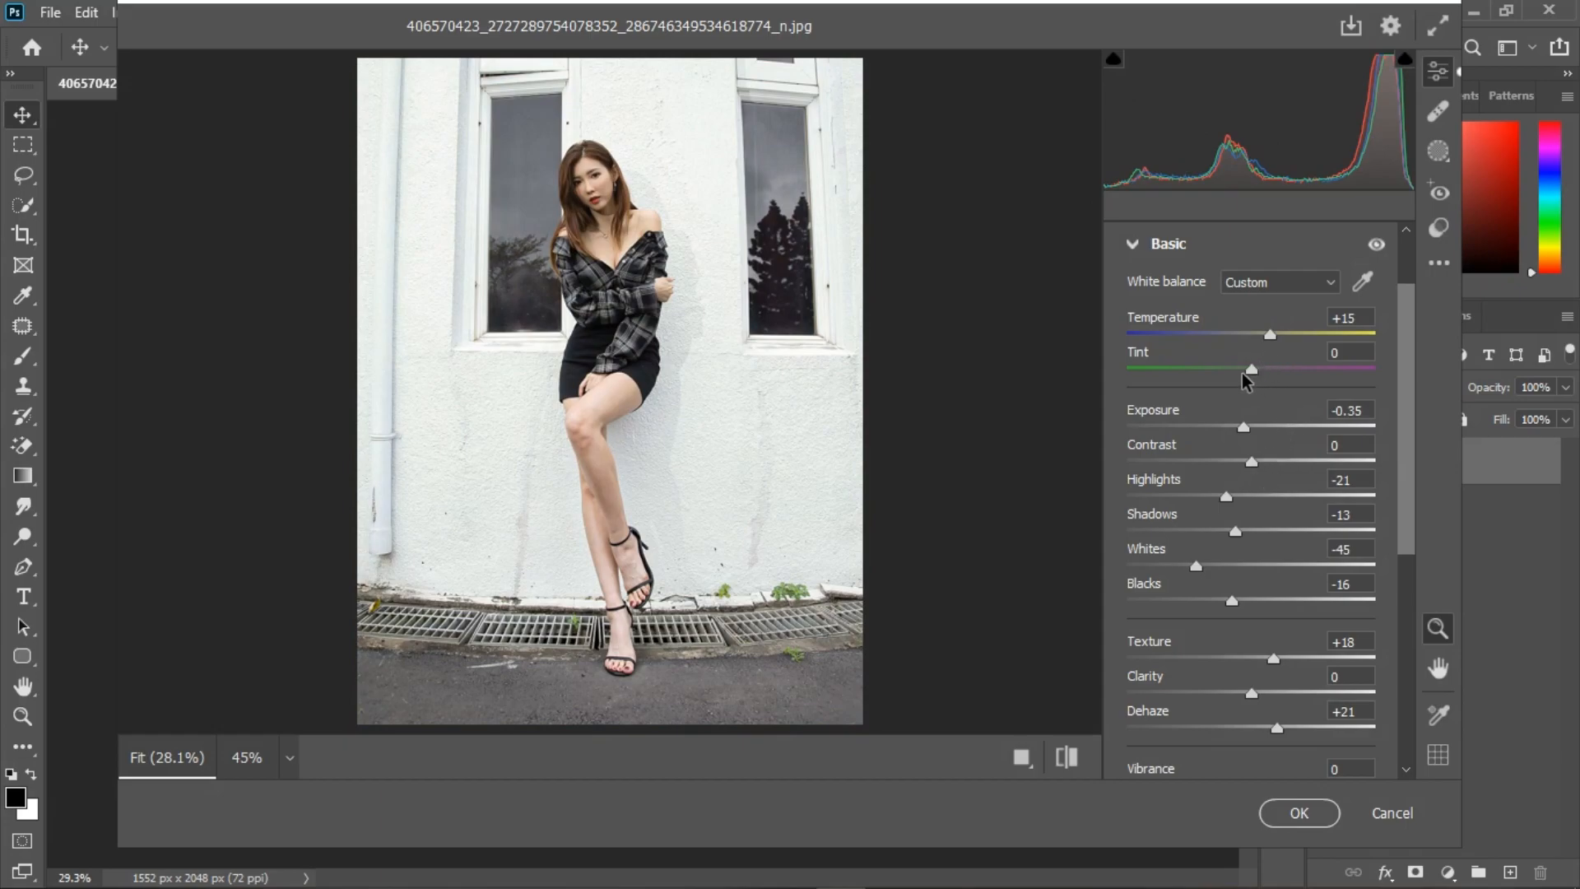
mouse_move(1252, 369)
mouse_down()
mouse_move(1307, 376)
mouse_move(1233, 373)
mouse_move(1247, 375)
mouse_up()
click(1146, 245)
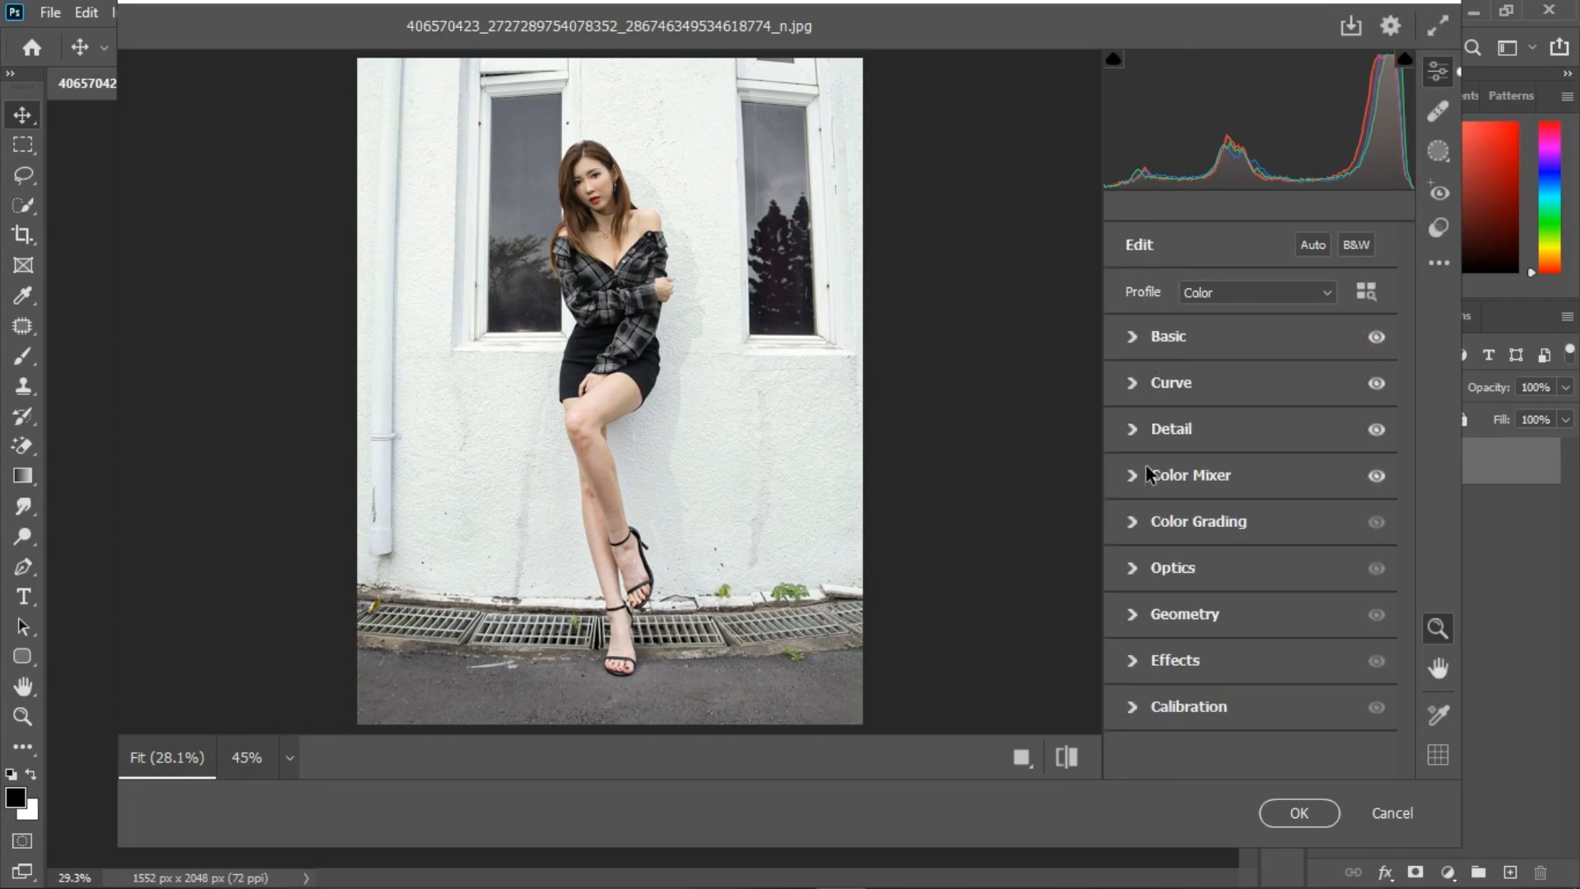
Step: Set the Color Mixer hue of Yellows to -41 and Oranges to -6
click(1137, 477)
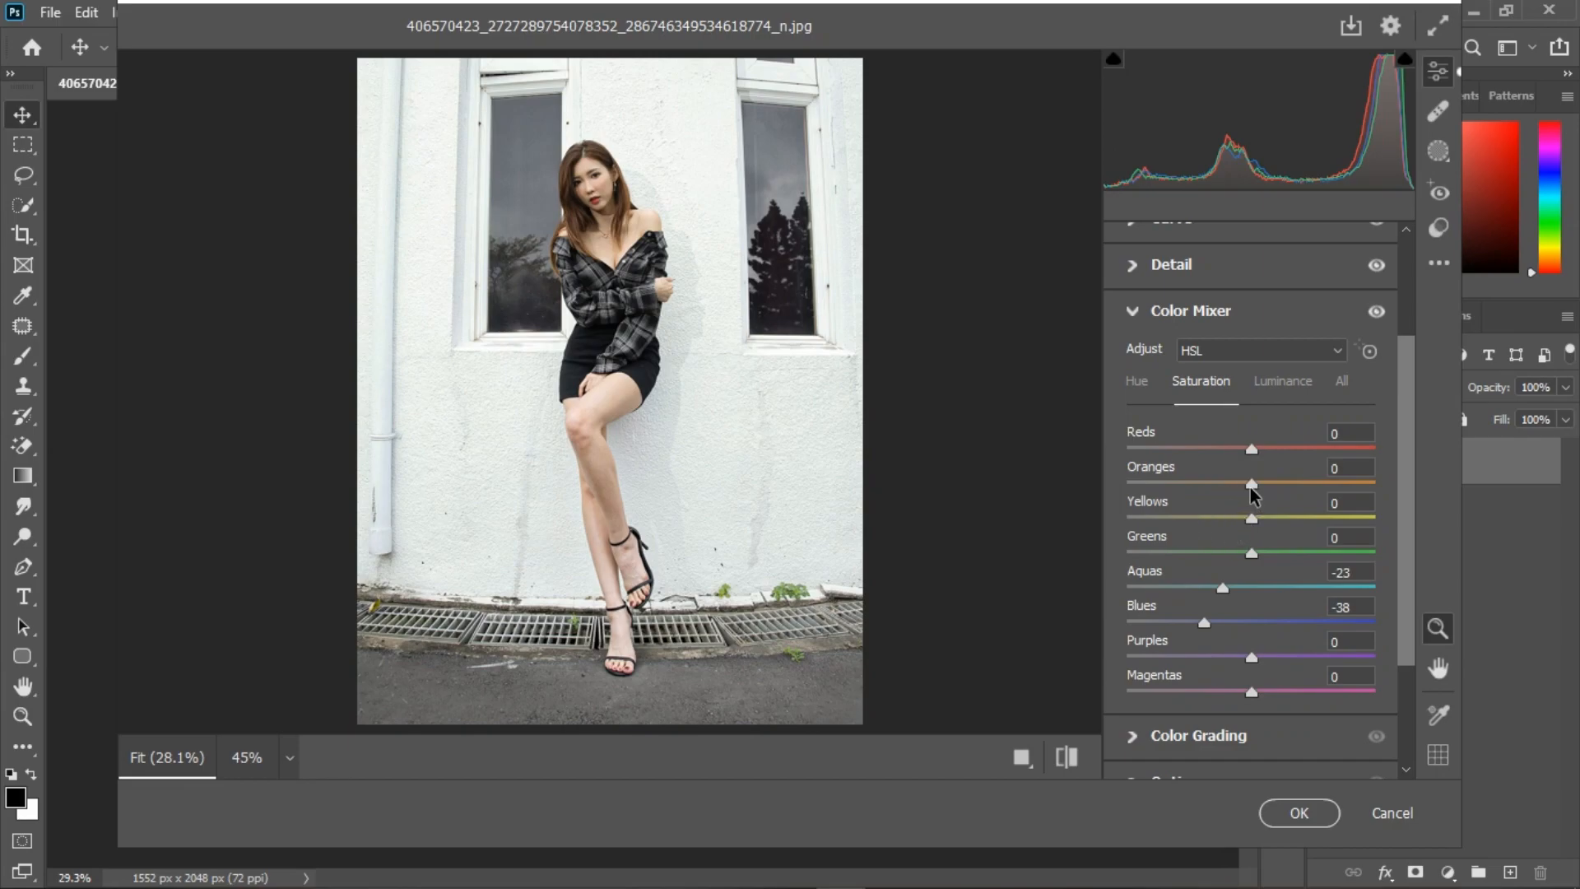
click(1144, 385)
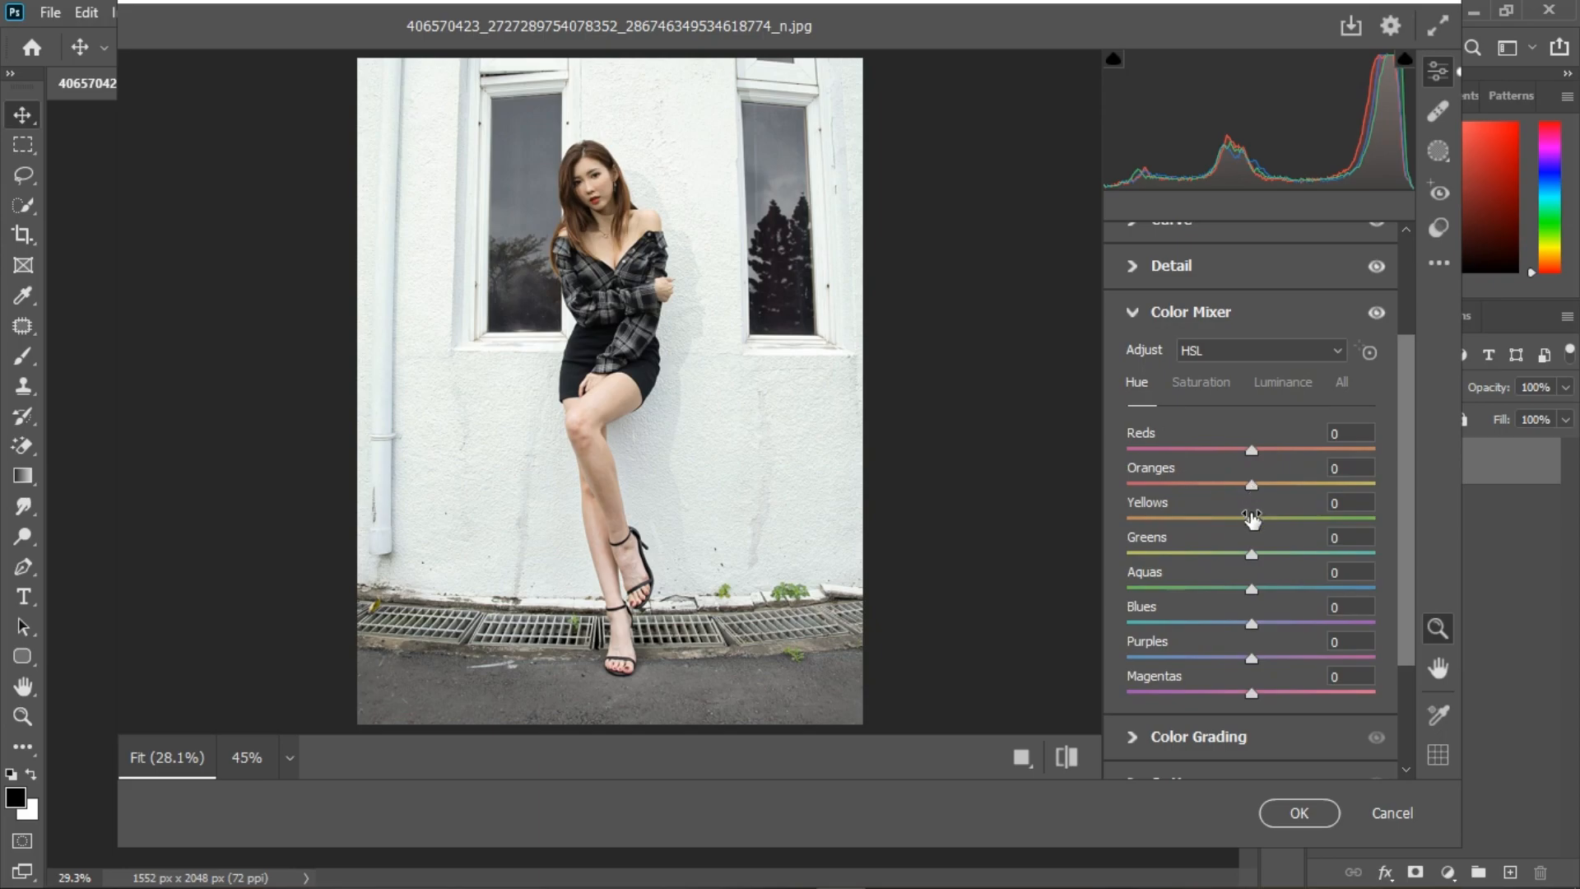
drag(1252, 520, 1202, 523)
drag(1248, 485, 1245, 490)
Step: Raise the Color Mixer saturation to Reds +7, Oranges +36, Yellows +22 and Greens +21
click(1194, 387)
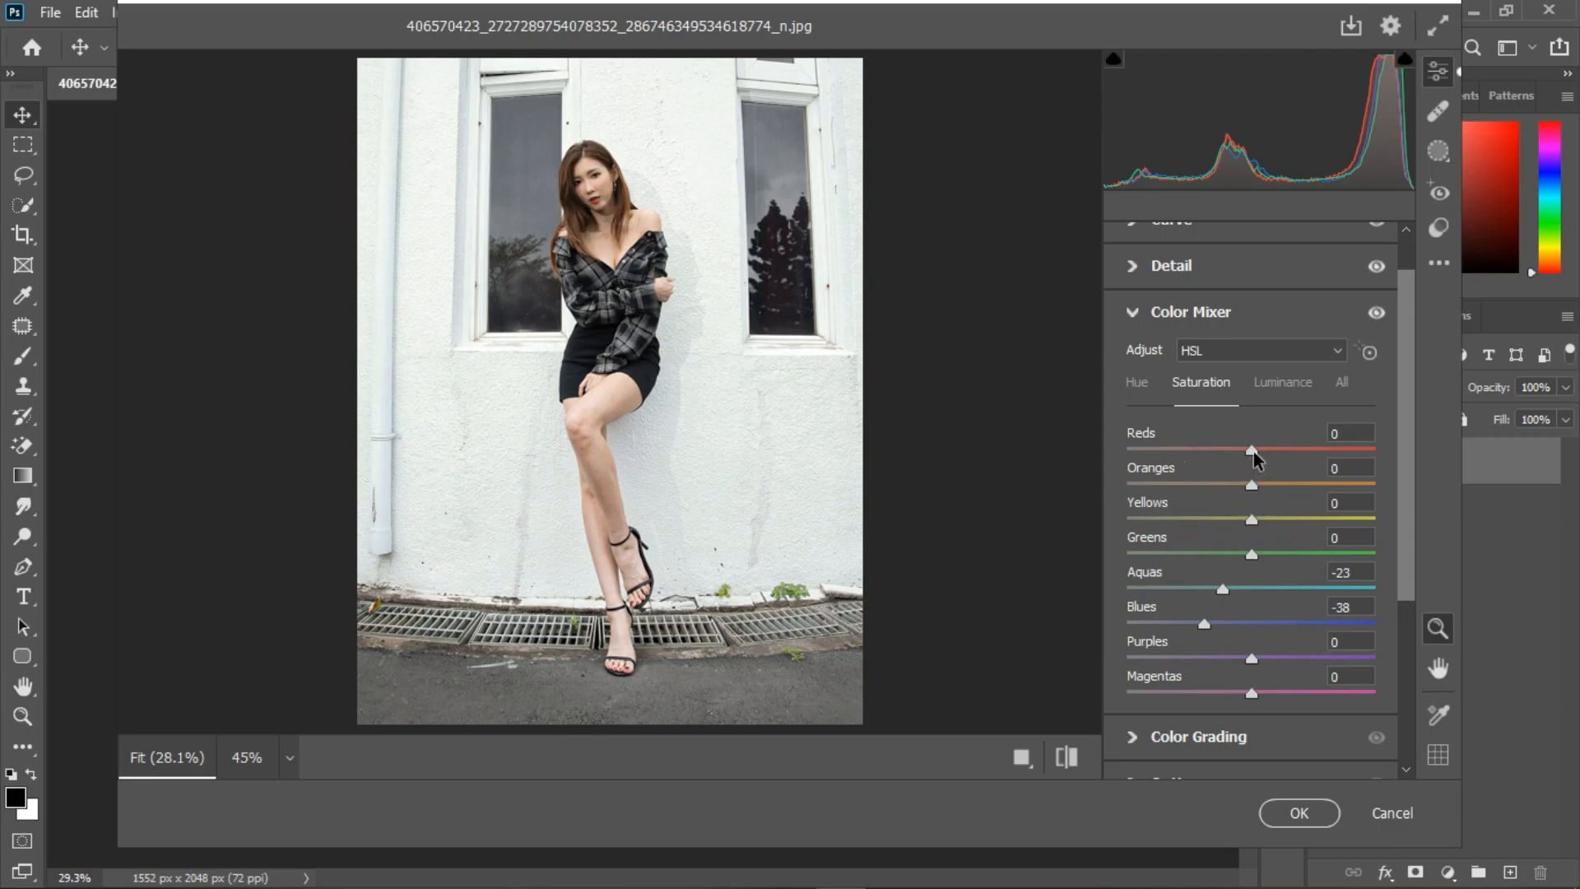
drag(1255, 457, 1266, 459)
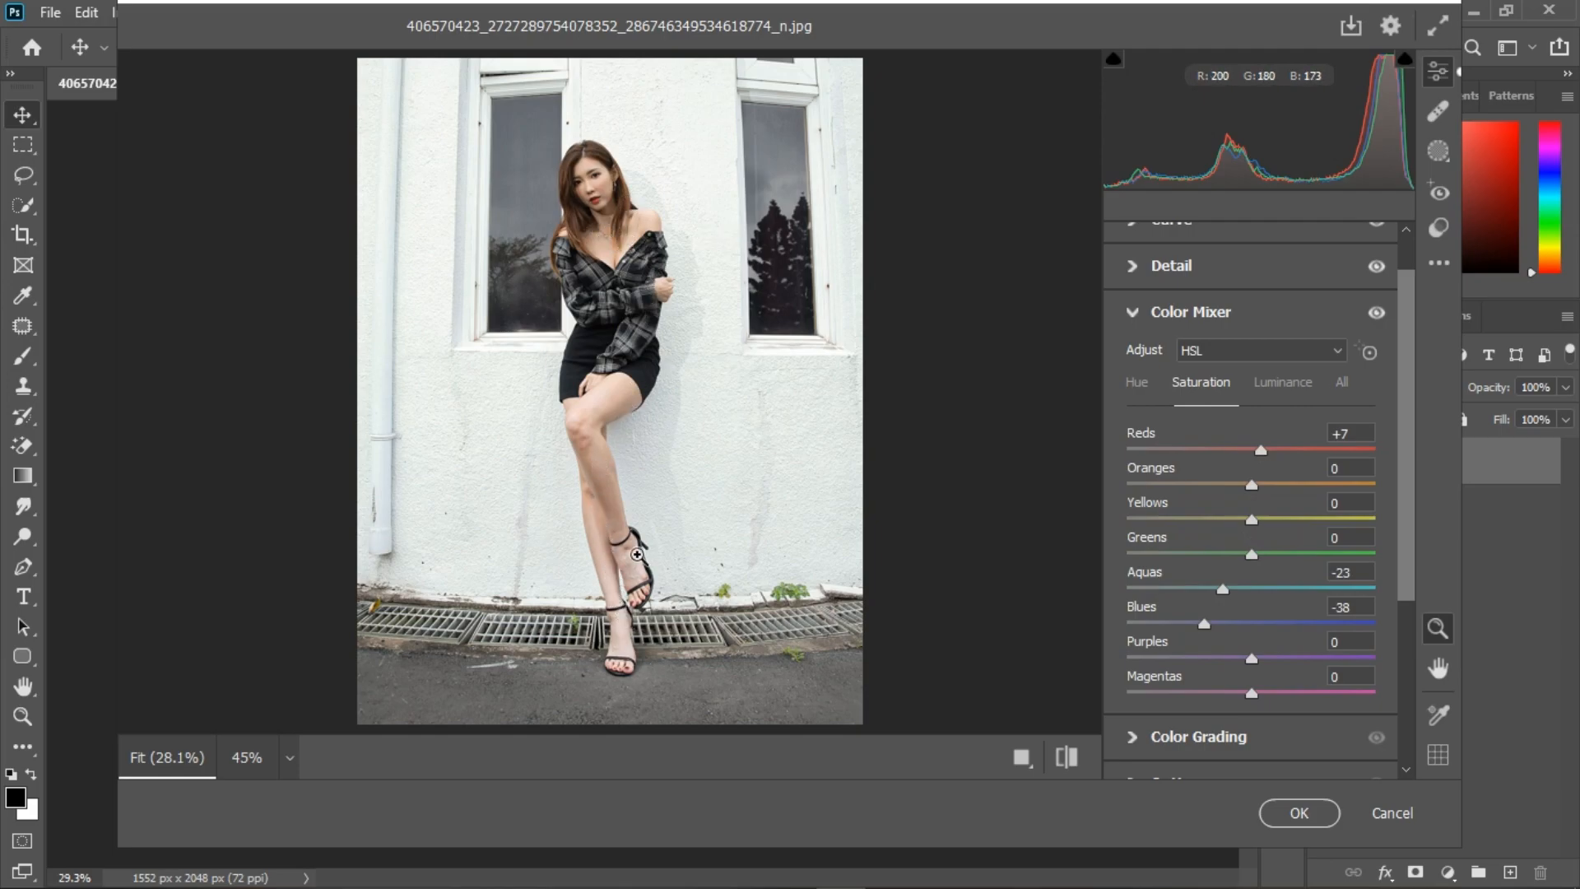
click(1269, 484)
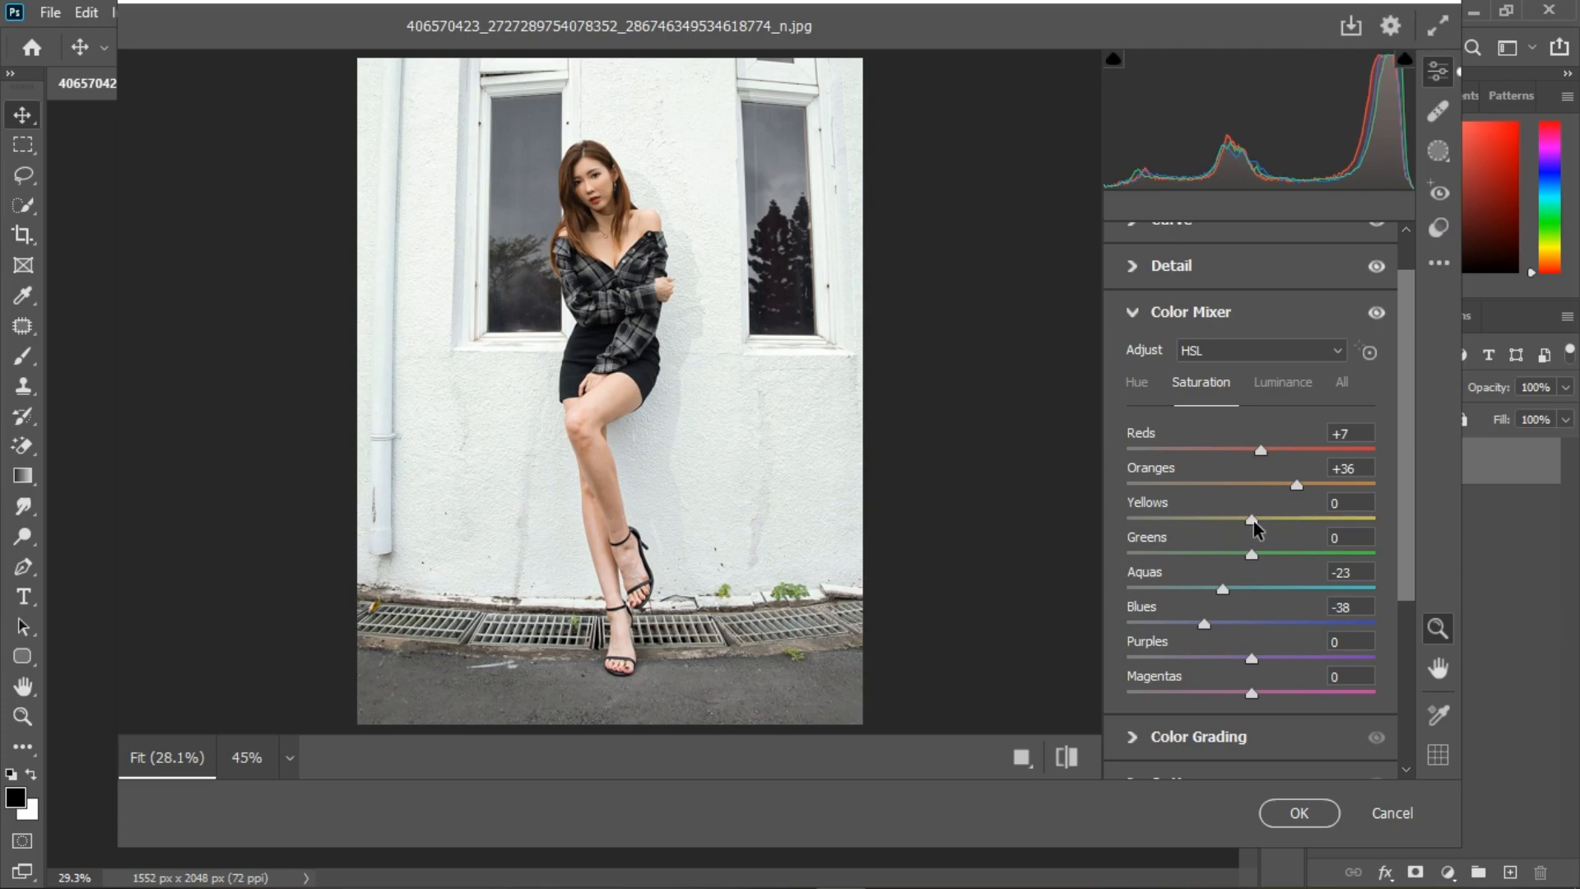
drag(1258, 517, 1282, 516)
drag(1252, 552, 1278, 553)
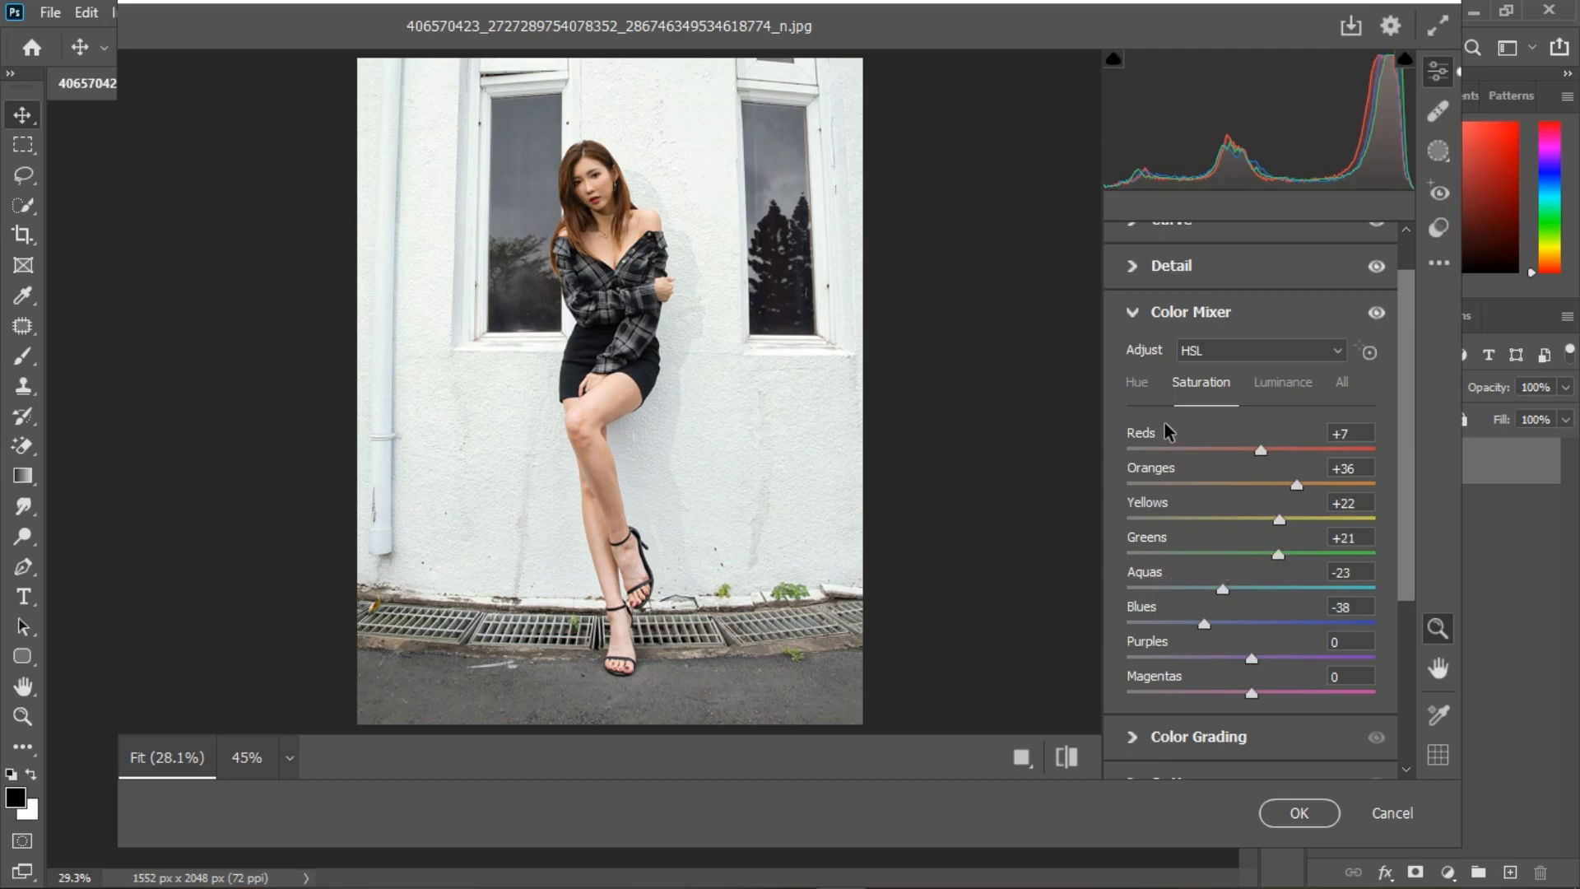
Step: Set the Greens hue to -65 to yellow the plants, and bring back the saturation settings
click(1146, 383)
drag(1252, 554, 1170, 558)
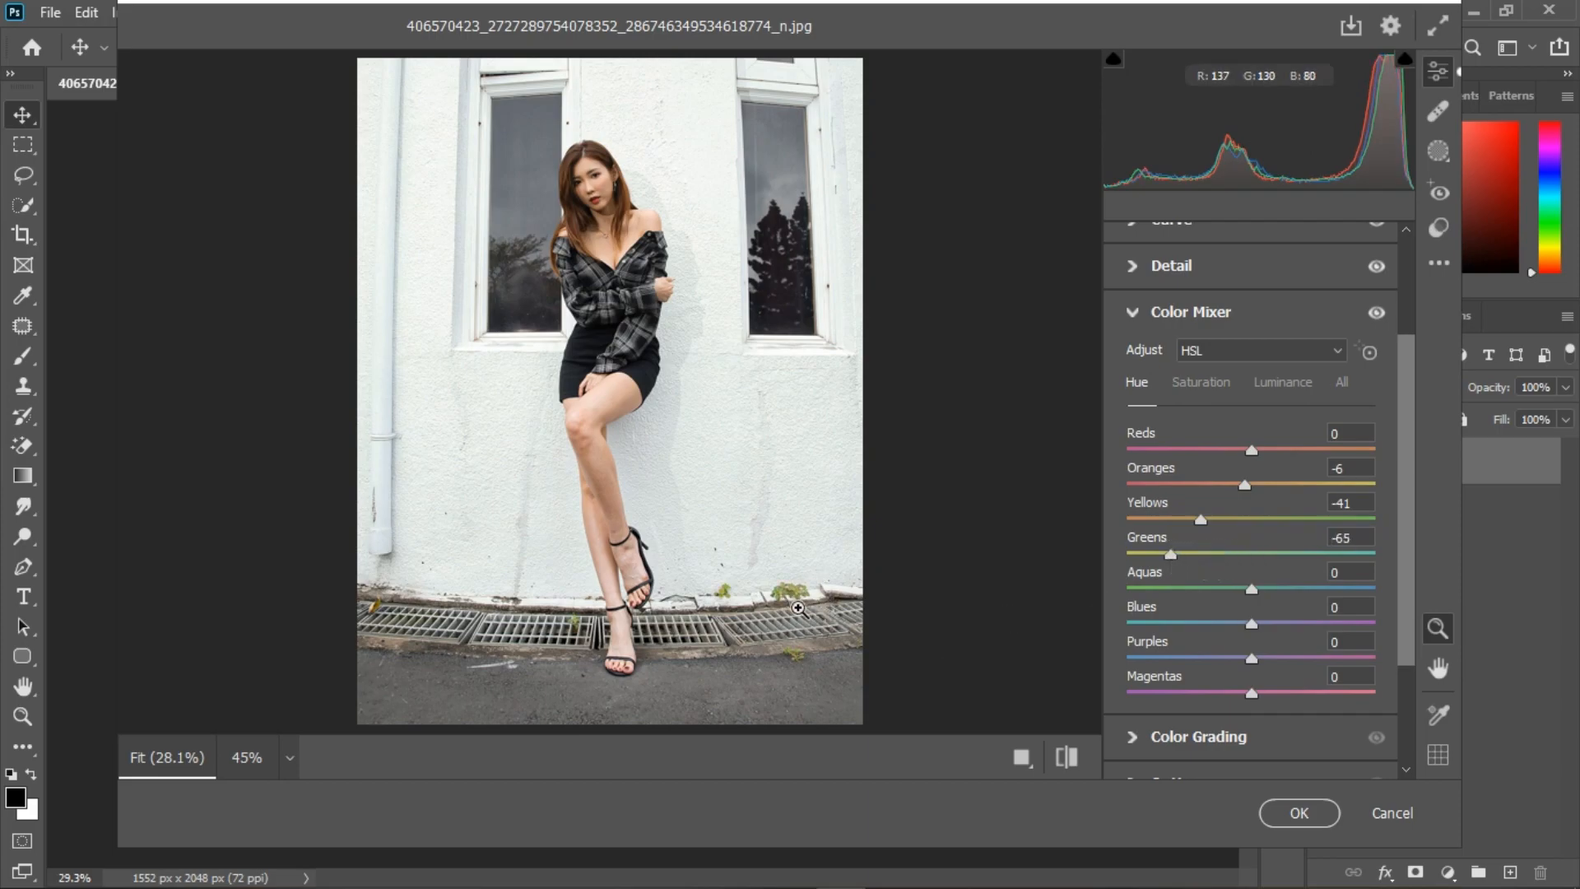
click(1209, 382)
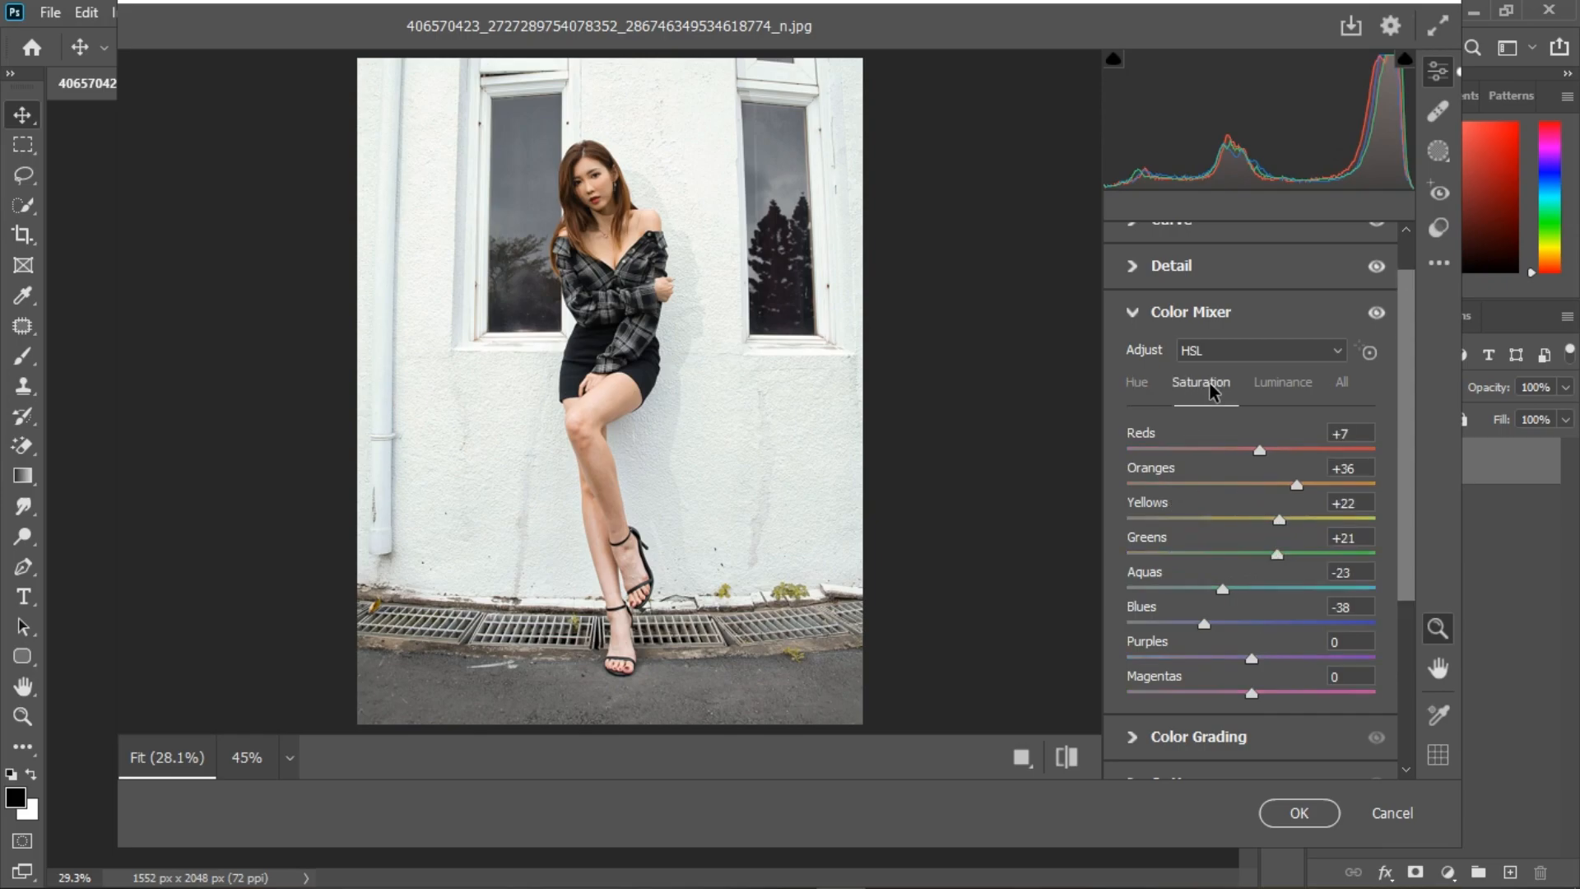
Step: Try an Oranges luminance of +31 on the skin tones and reset it to 0
click(1281, 381)
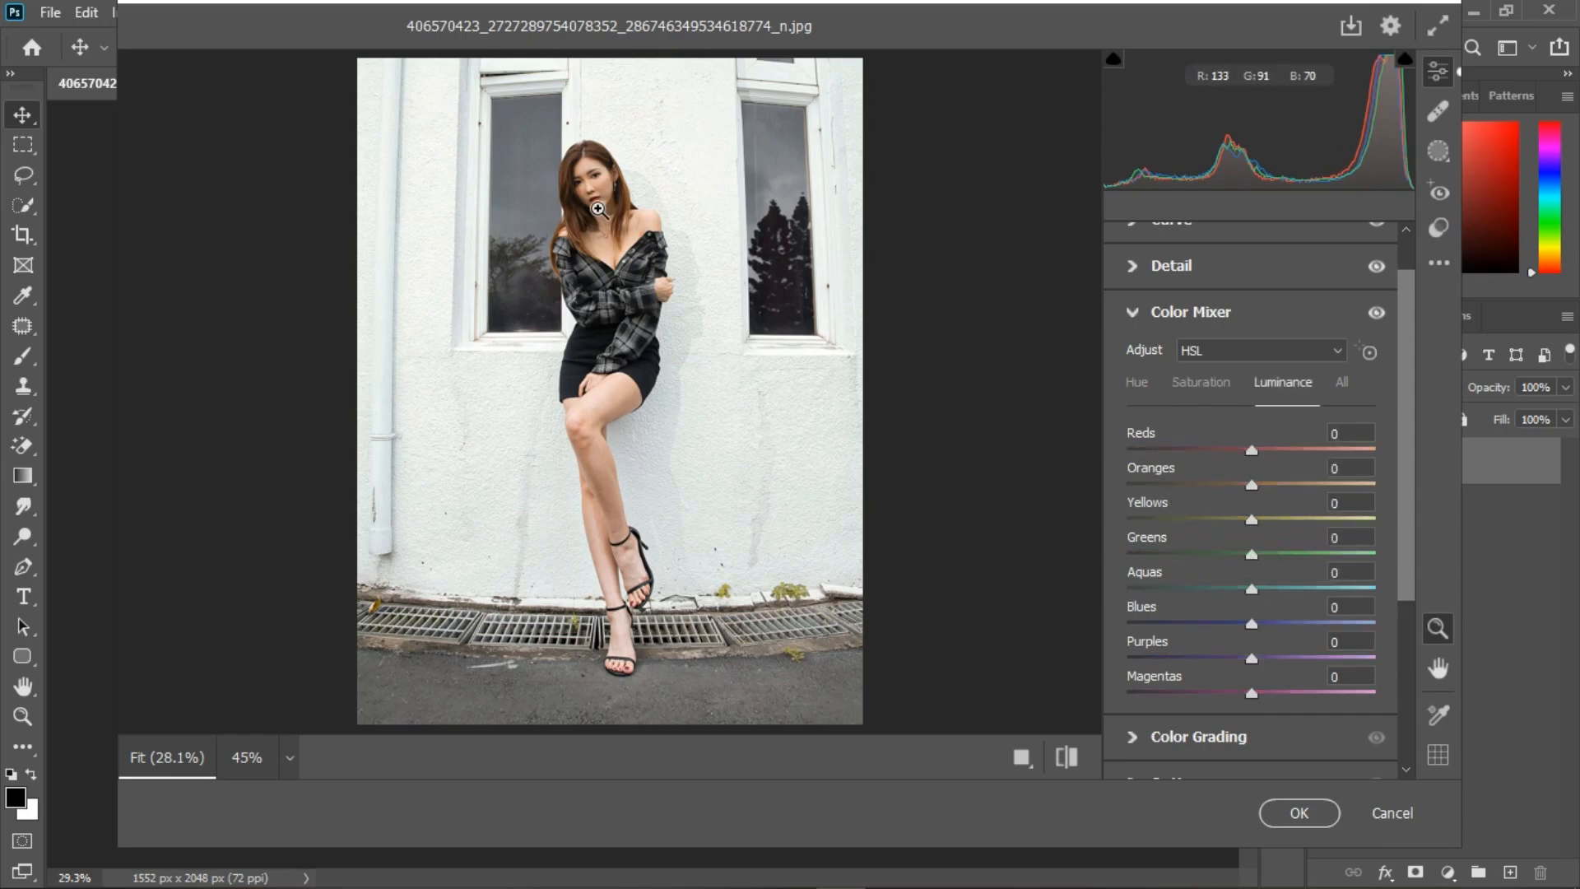
drag(1254, 486, 1268, 485)
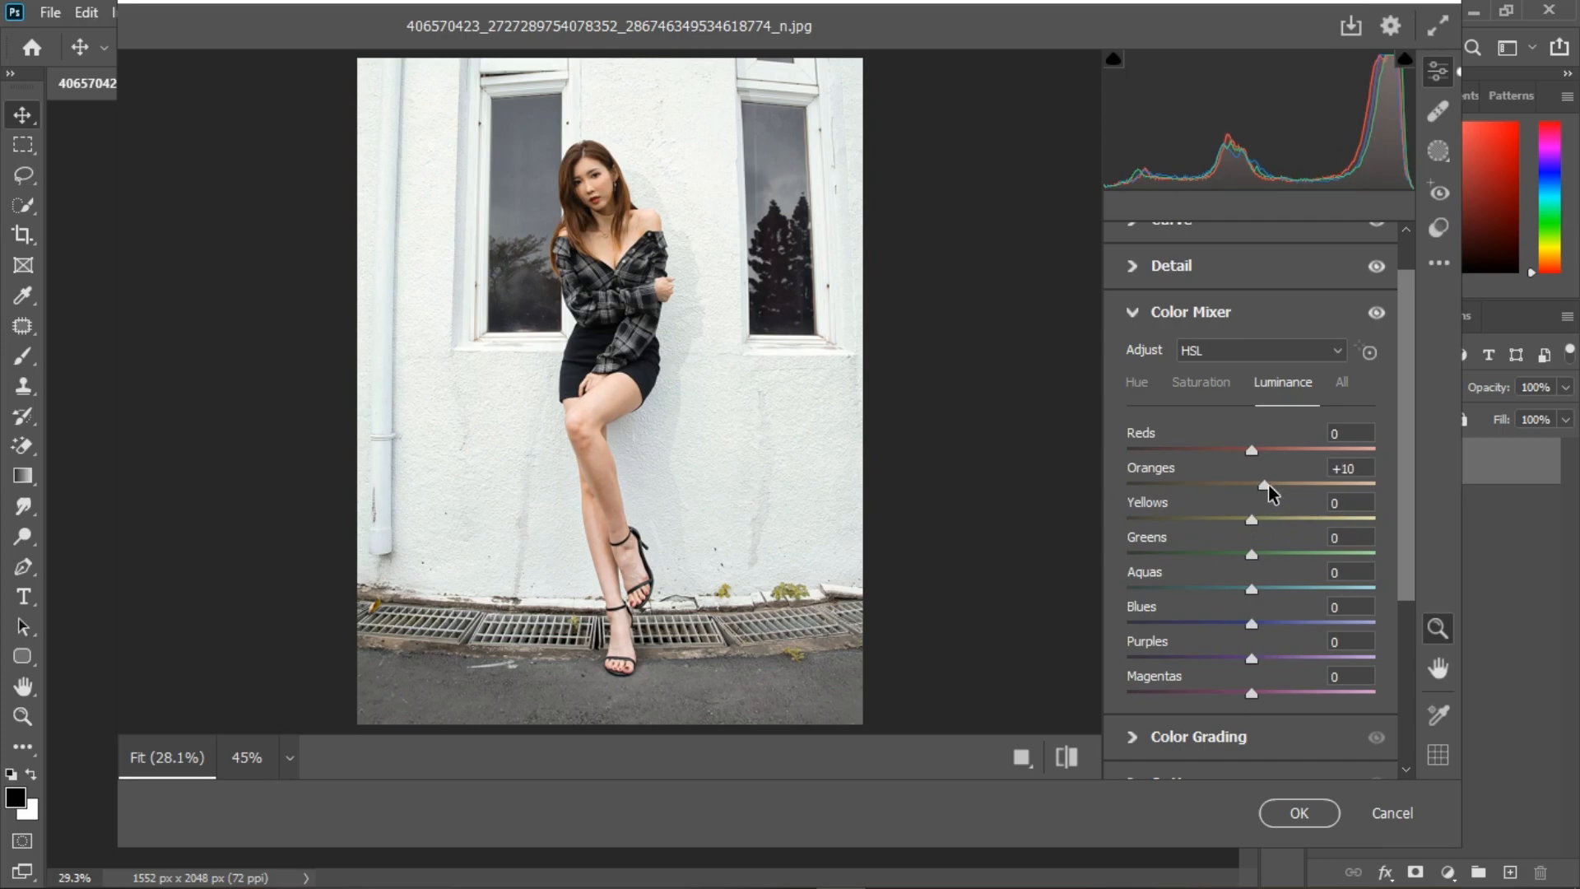
drag(1268, 485, 1284, 486)
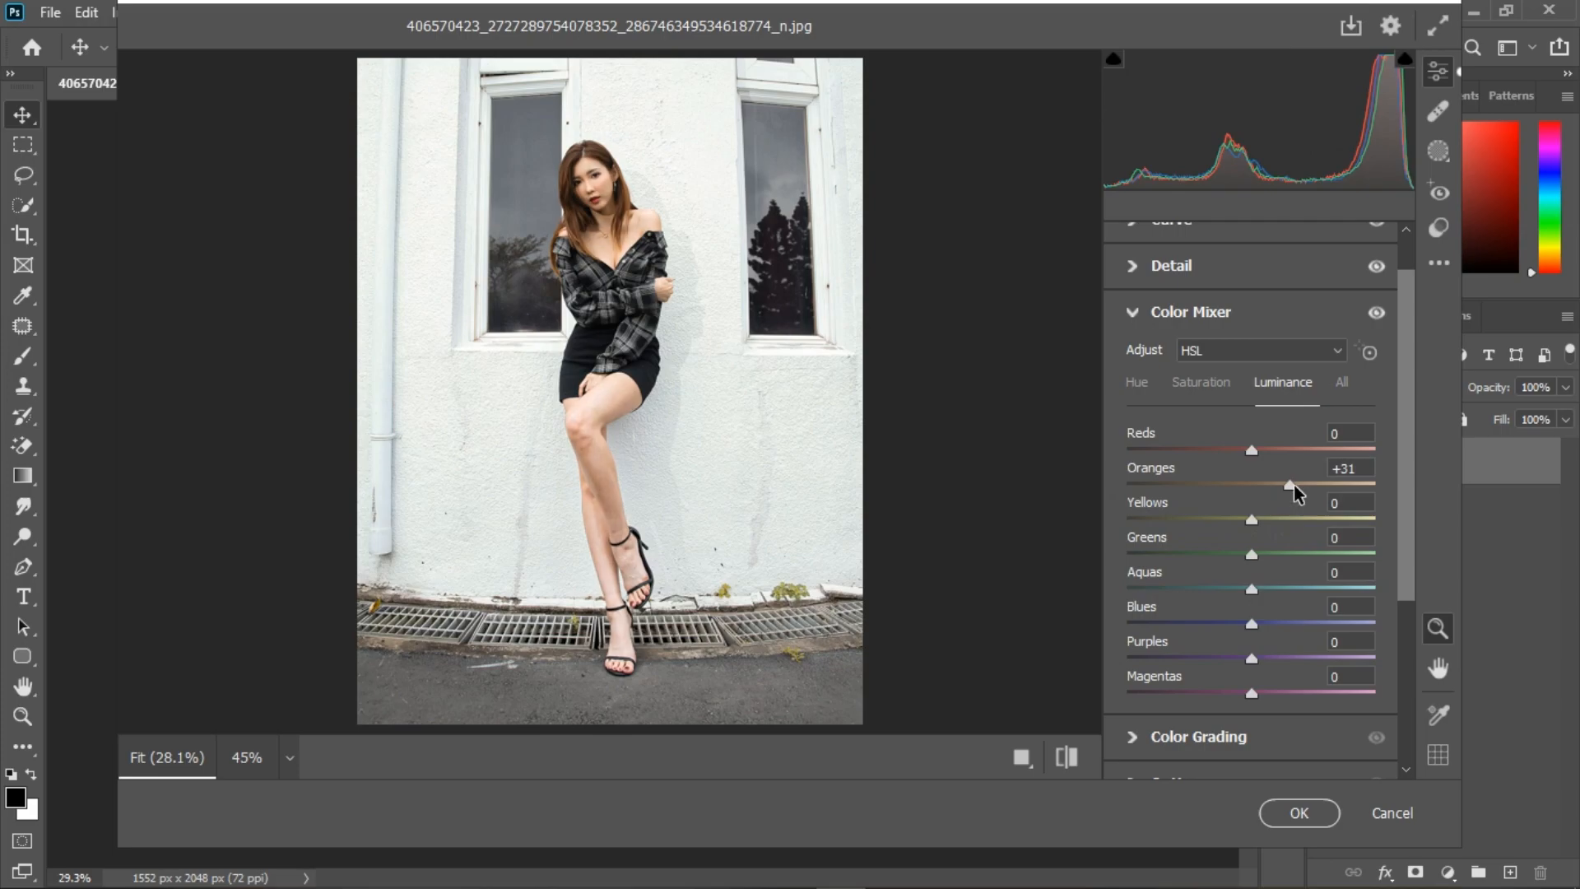
double_click(1289, 486)
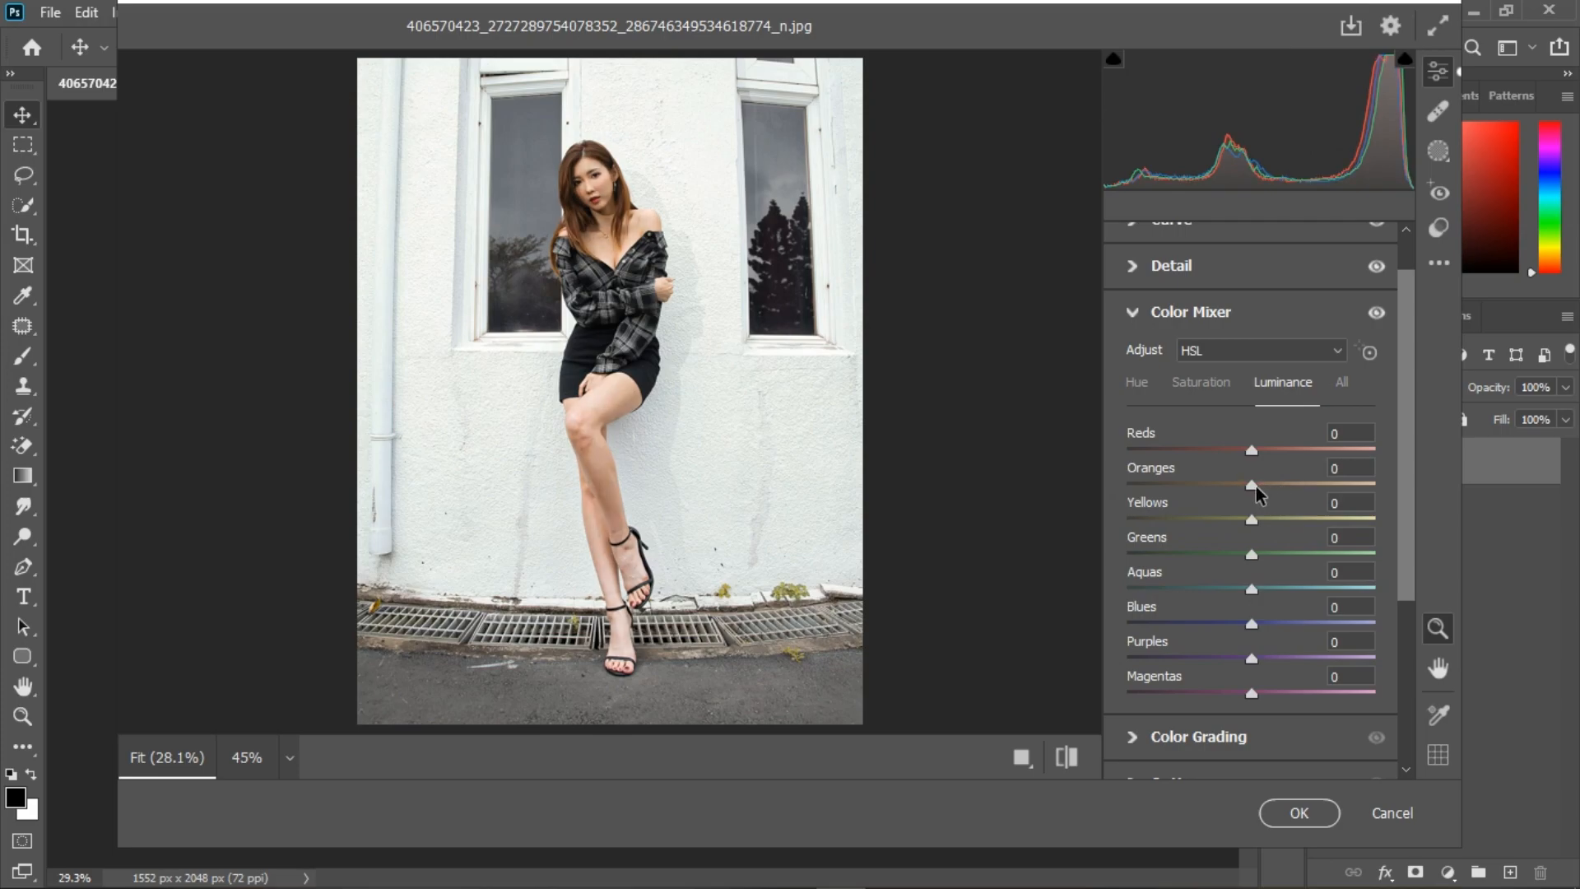
Step: Slightly raise the Color Mixer luminance of Oranges, Yellows and Reds
click(1264, 486)
click(1259, 523)
drag(1252, 450, 1257, 450)
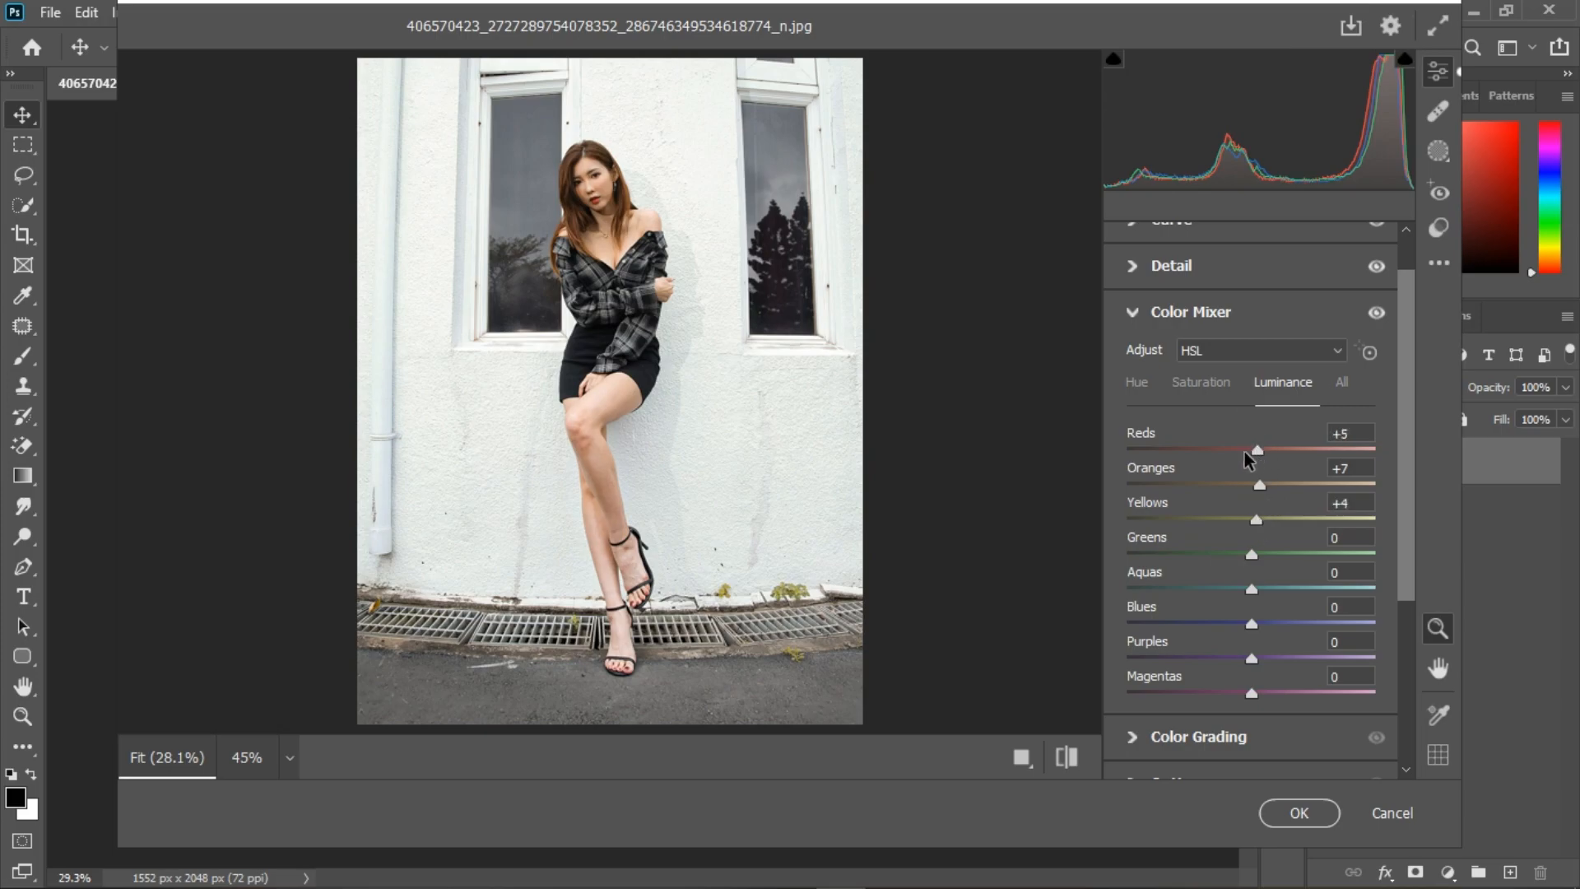
Step: Set the Magentas hue to -37 and collapse the Color Mixer
click(1134, 384)
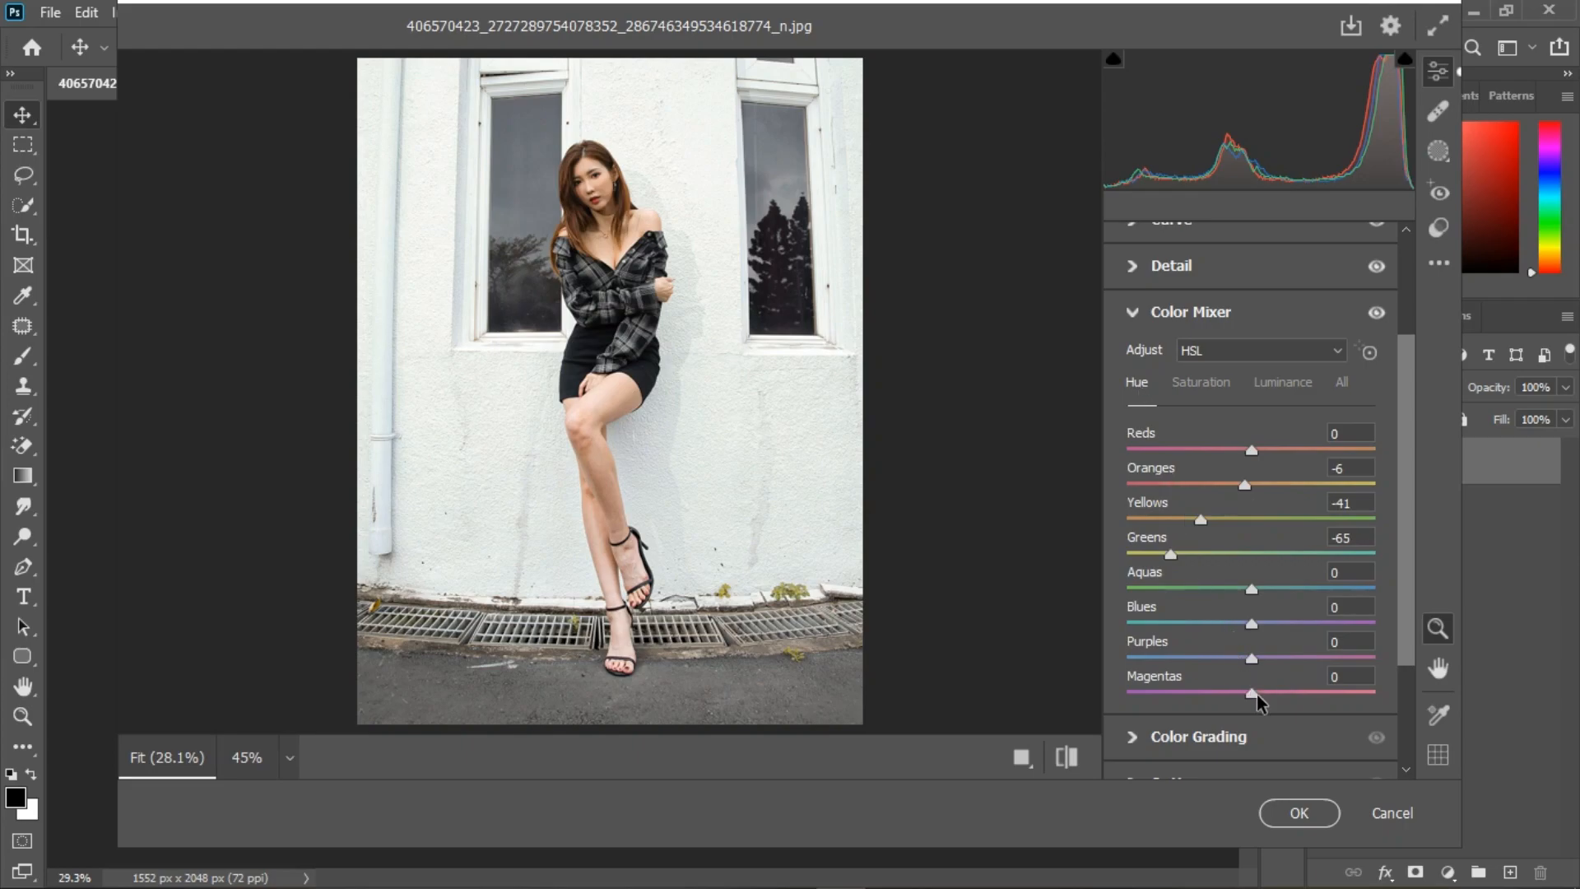
drag(1252, 696, 1208, 694)
click(1133, 313)
click(1131, 476)
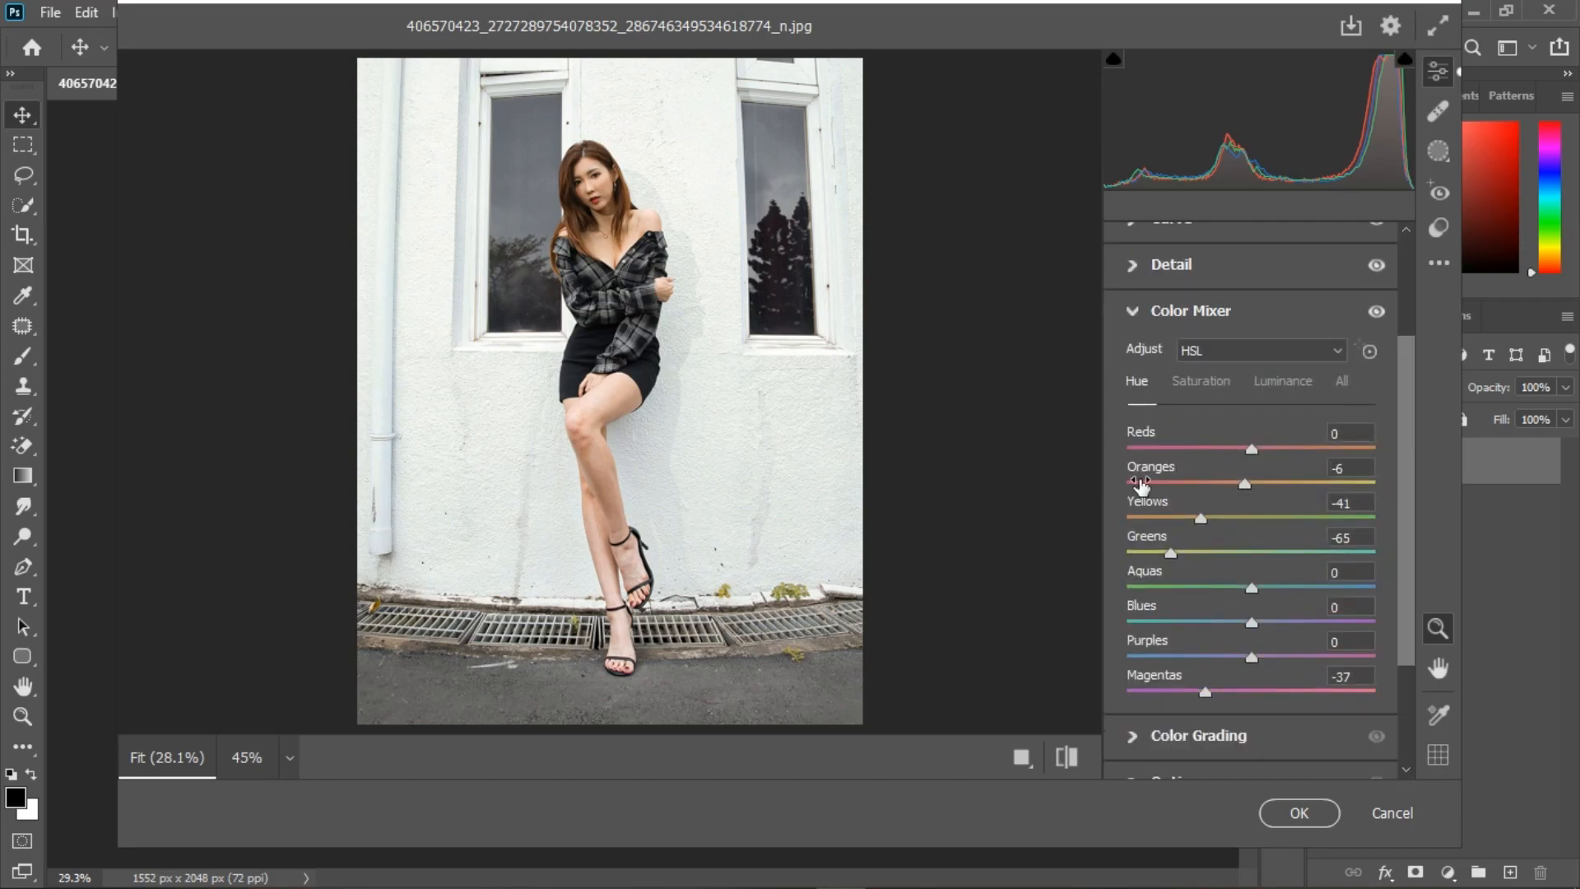
click(1128, 314)
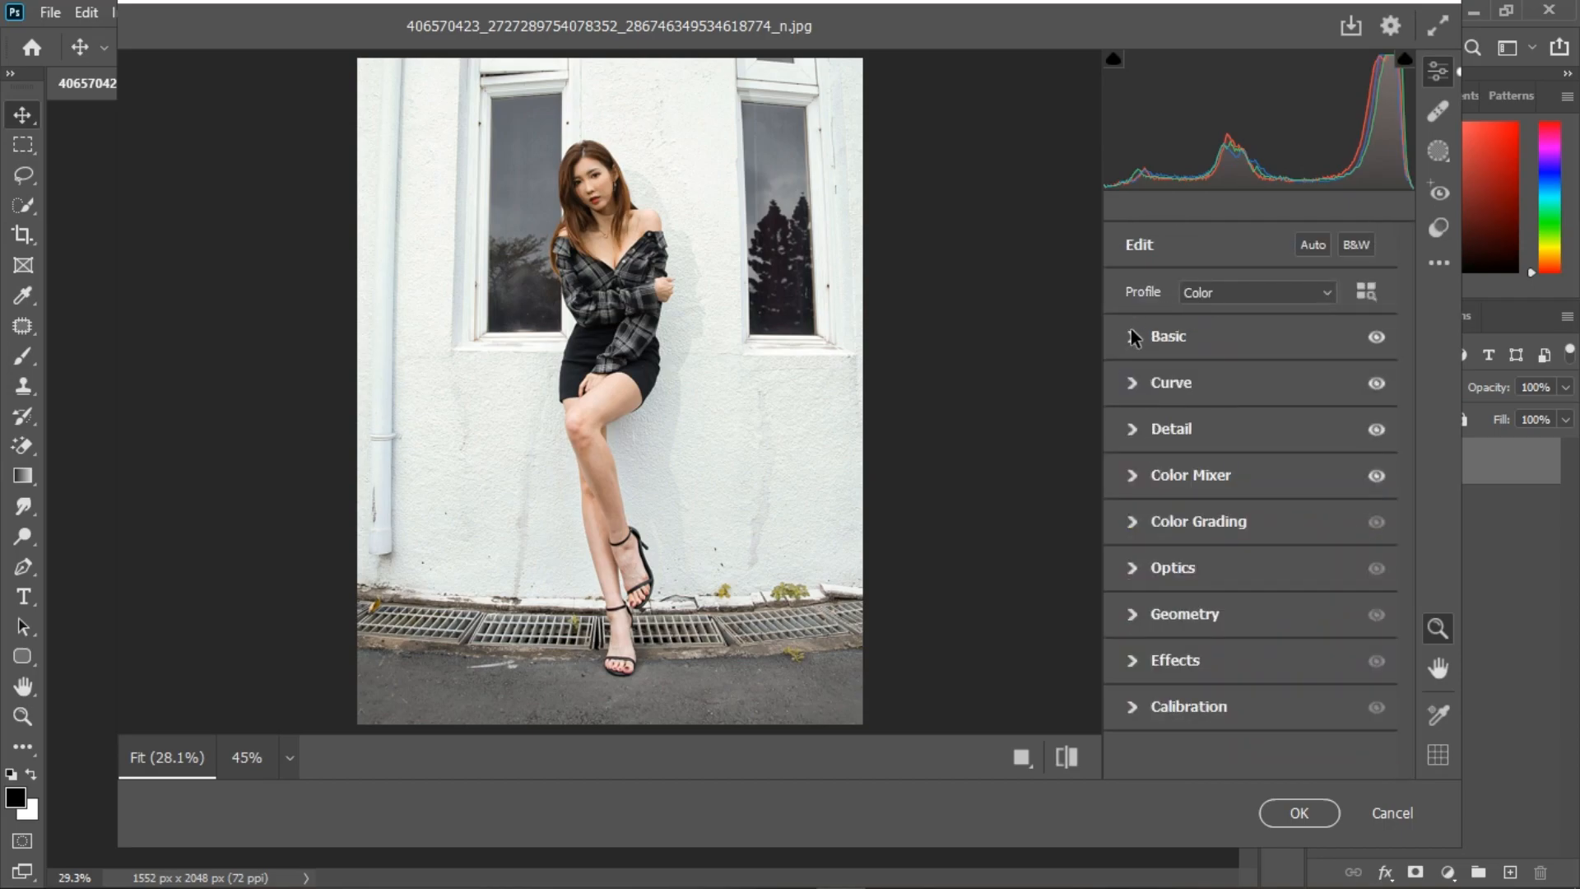
Step: Grade the midtones with hue 45 and saturation 6, slightly darkened, and tint the shadows and highlights a faint warm orange
click(1133, 523)
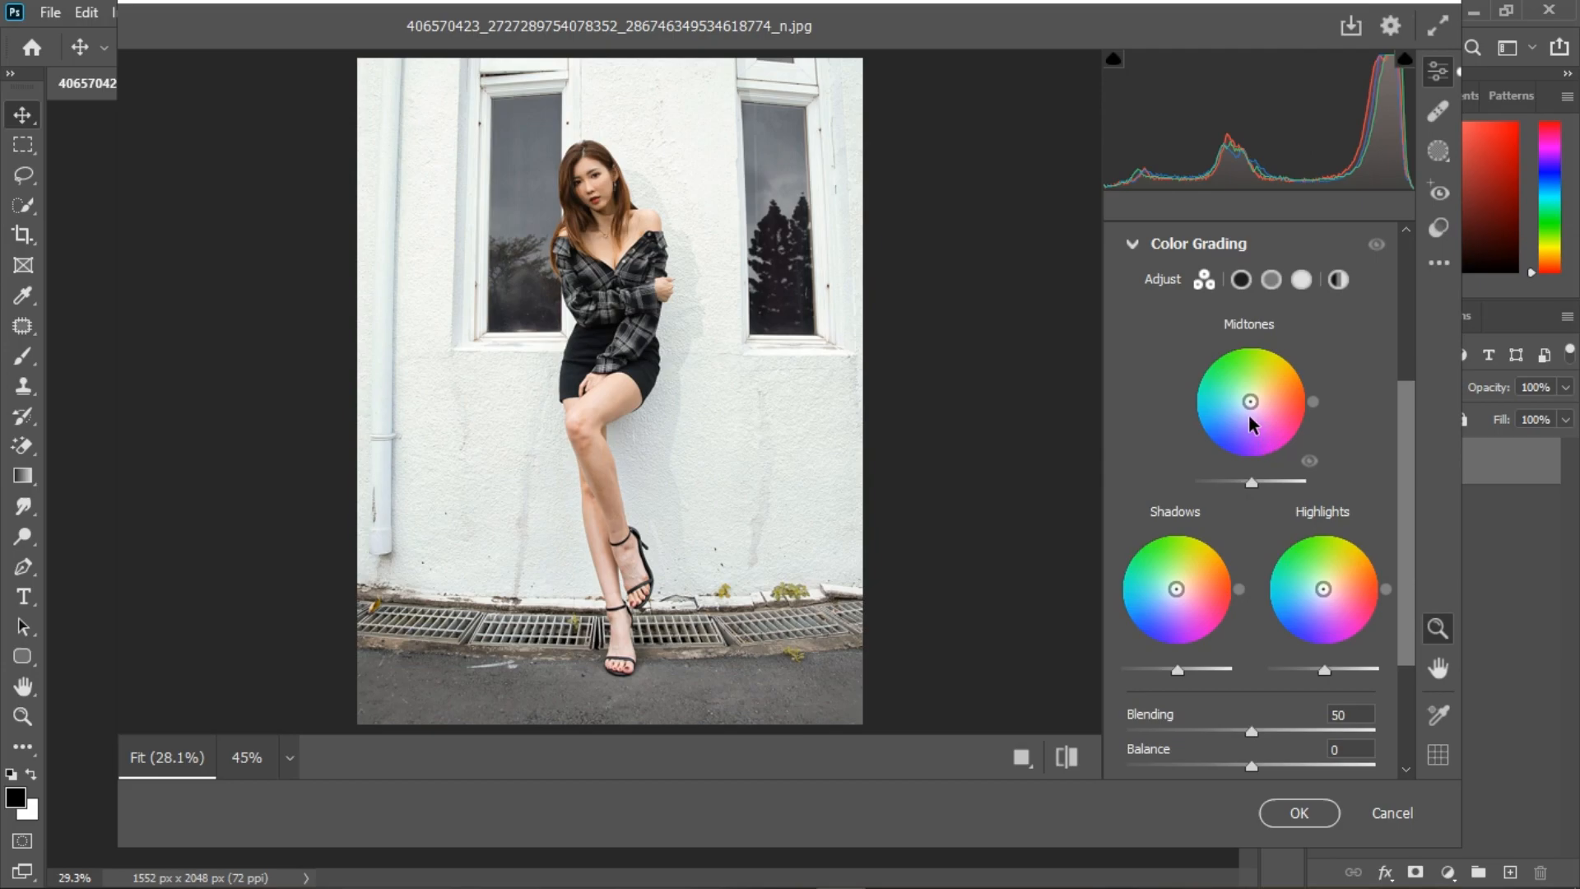
drag(1250, 402, 1262, 405)
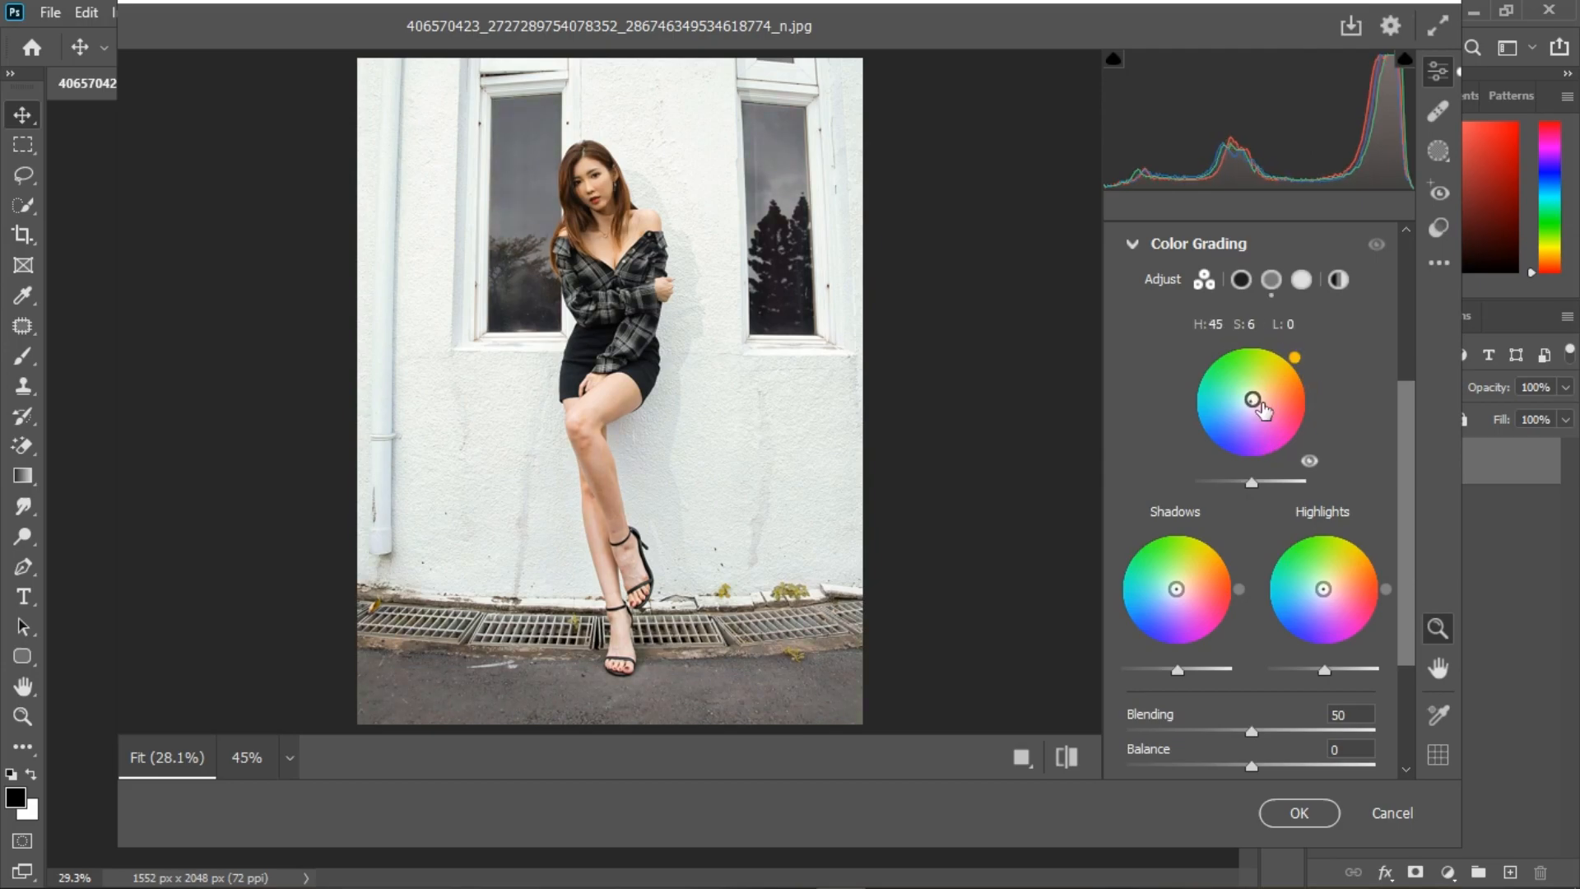
mouse_move(1249, 483)
mouse_down()
mouse_move(1273, 491)
mouse_move(1247, 496)
mouse_up()
drag(1324, 589, 1327, 585)
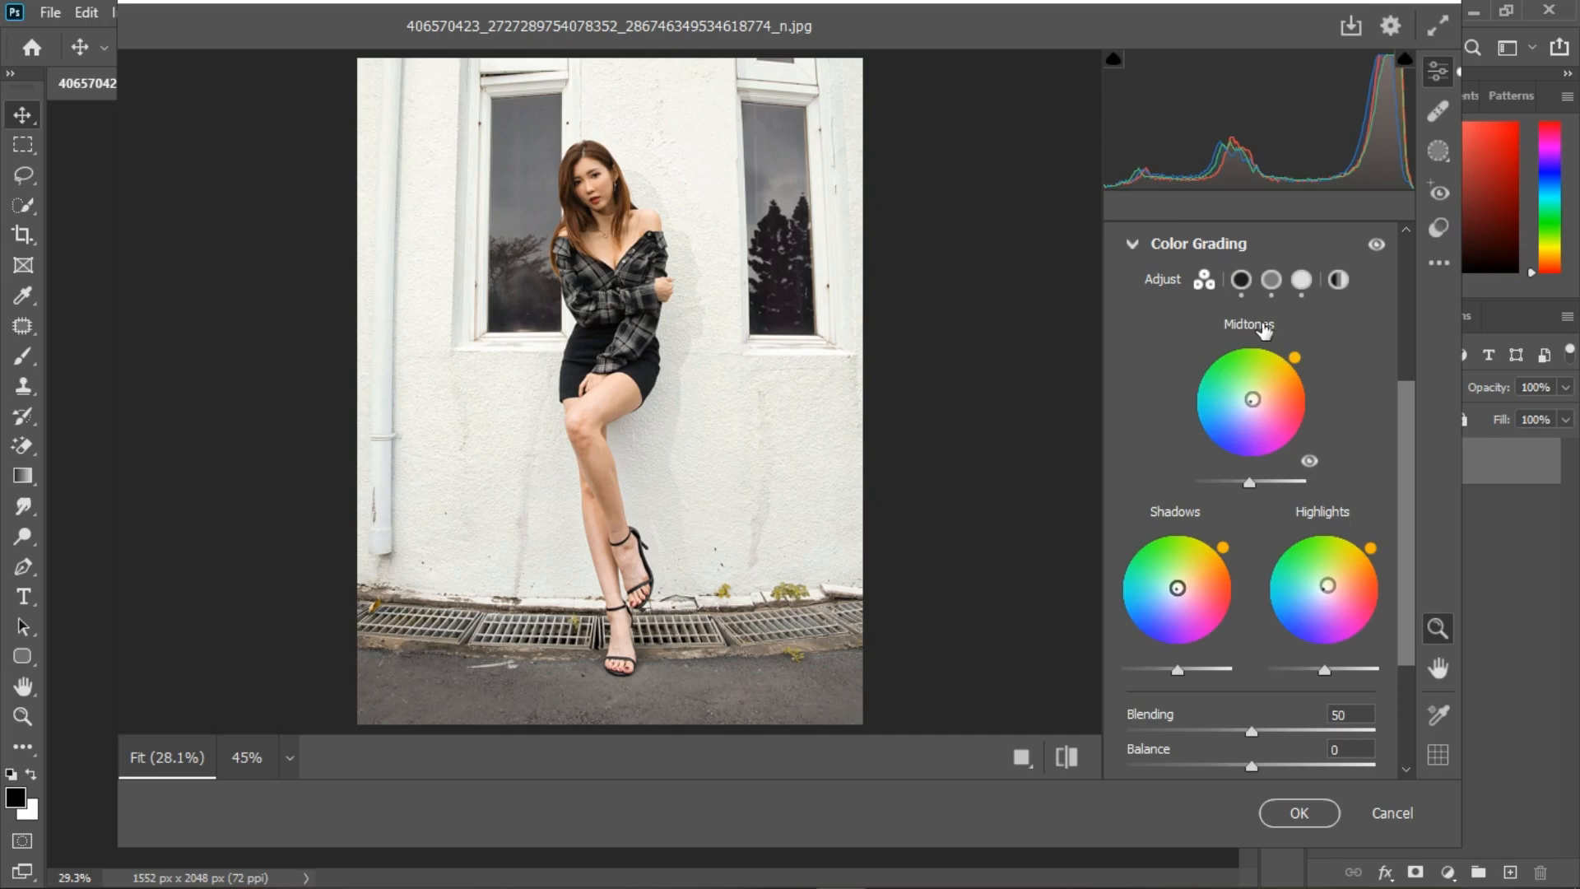
click(1134, 243)
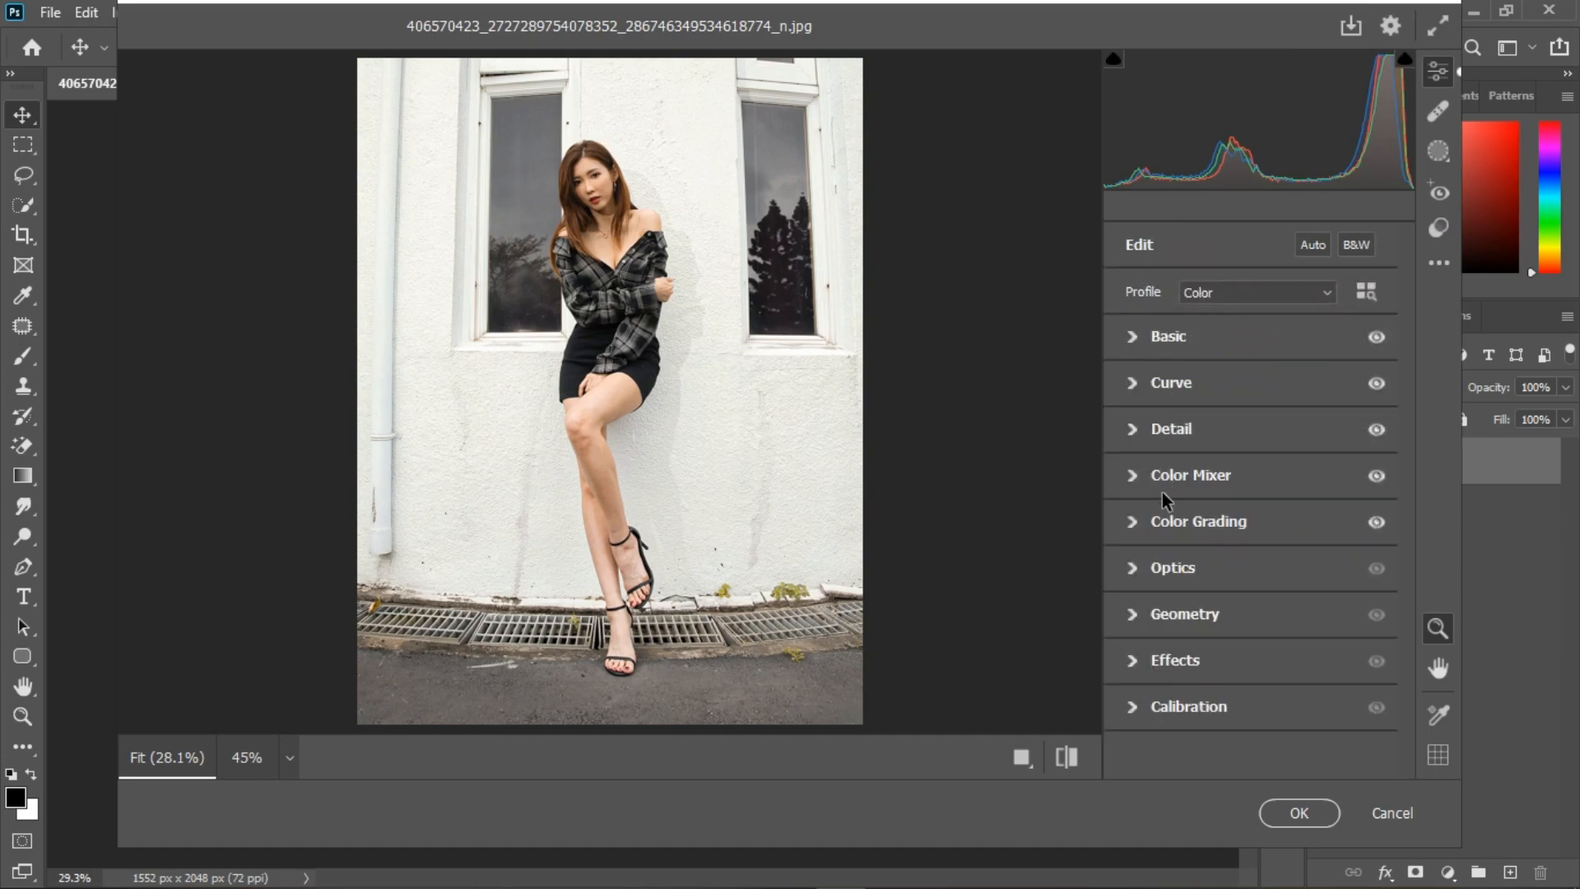
Step: Set the Optics Vignette to -22, keeping Distortion at 0, and collapse the Optics adjustments
click(1133, 568)
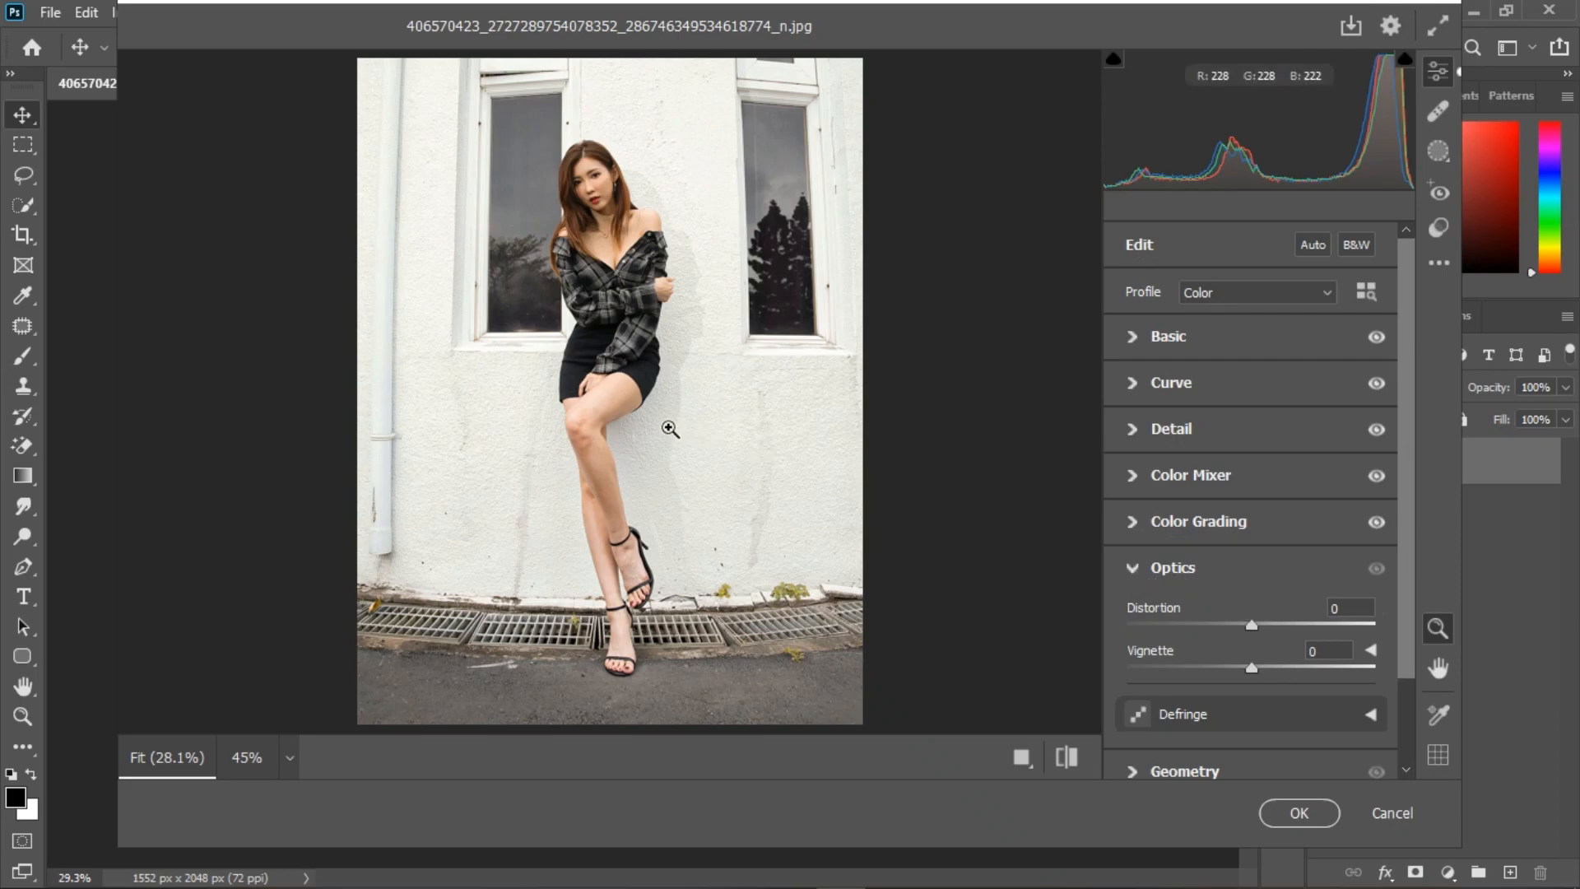
mouse_move(1251, 627)
mouse_down()
mouse_move(1220, 627)
mouse_move(1251, 626)
mouse_up()
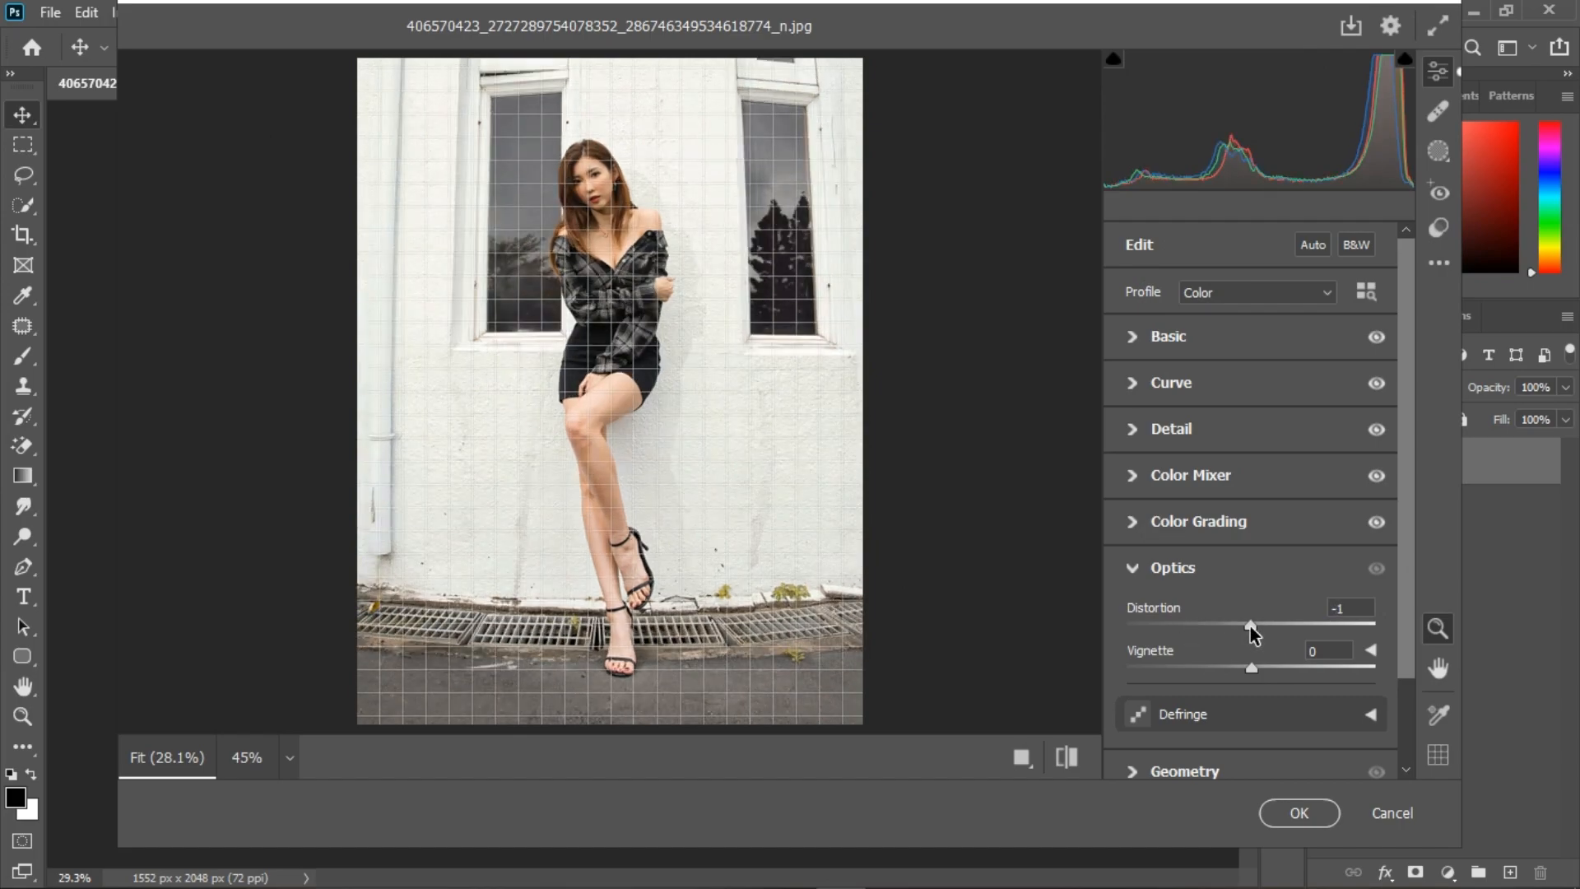
drag(1251, 626, 1224, 674)
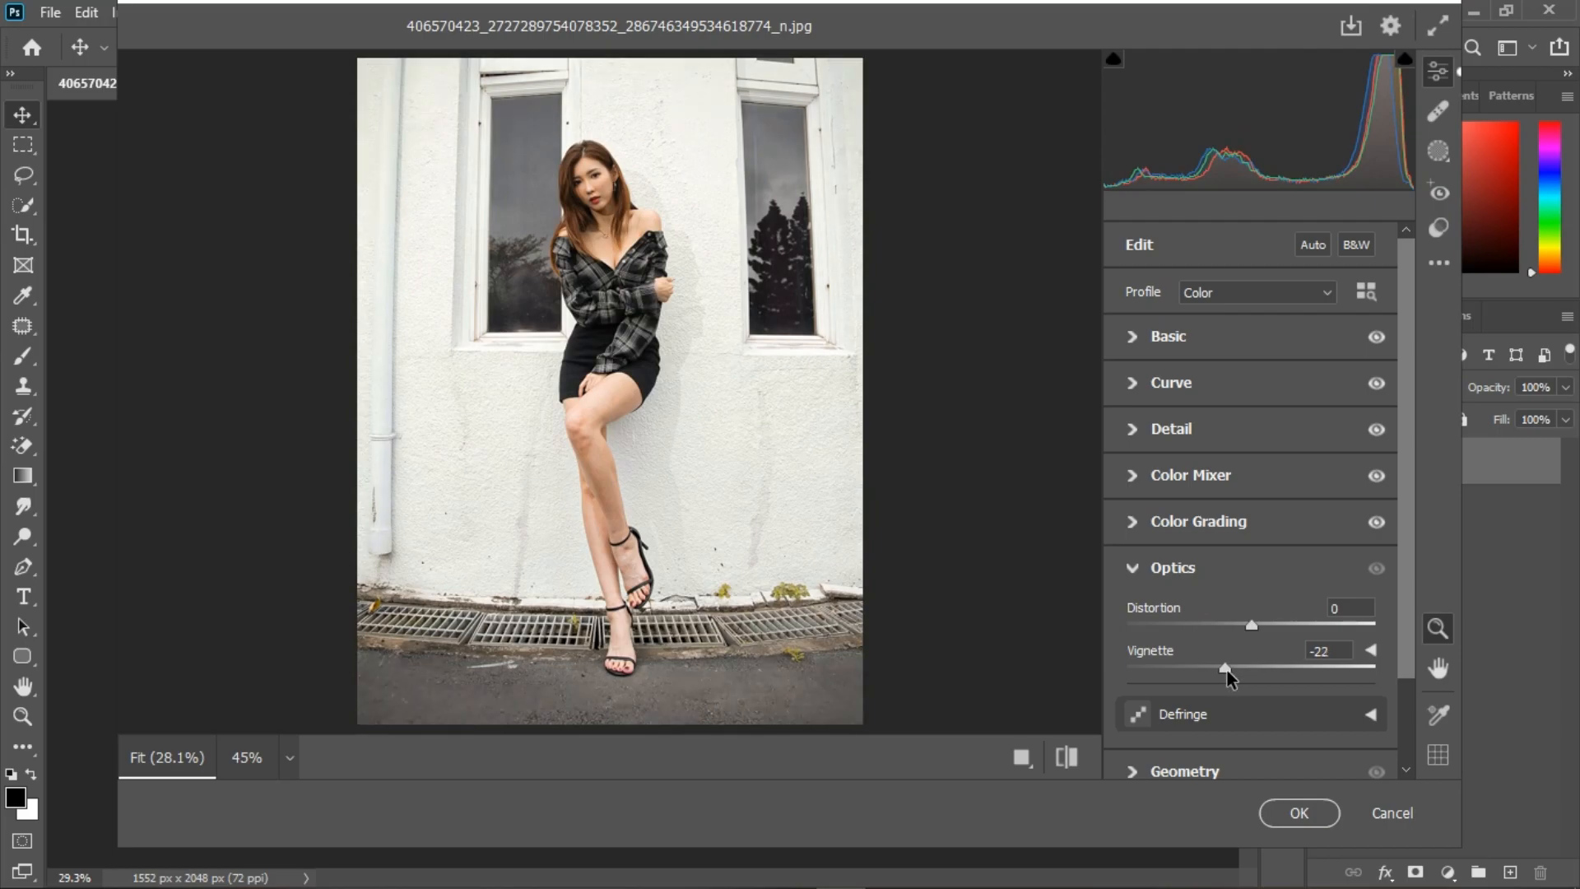
click(1137, 568)
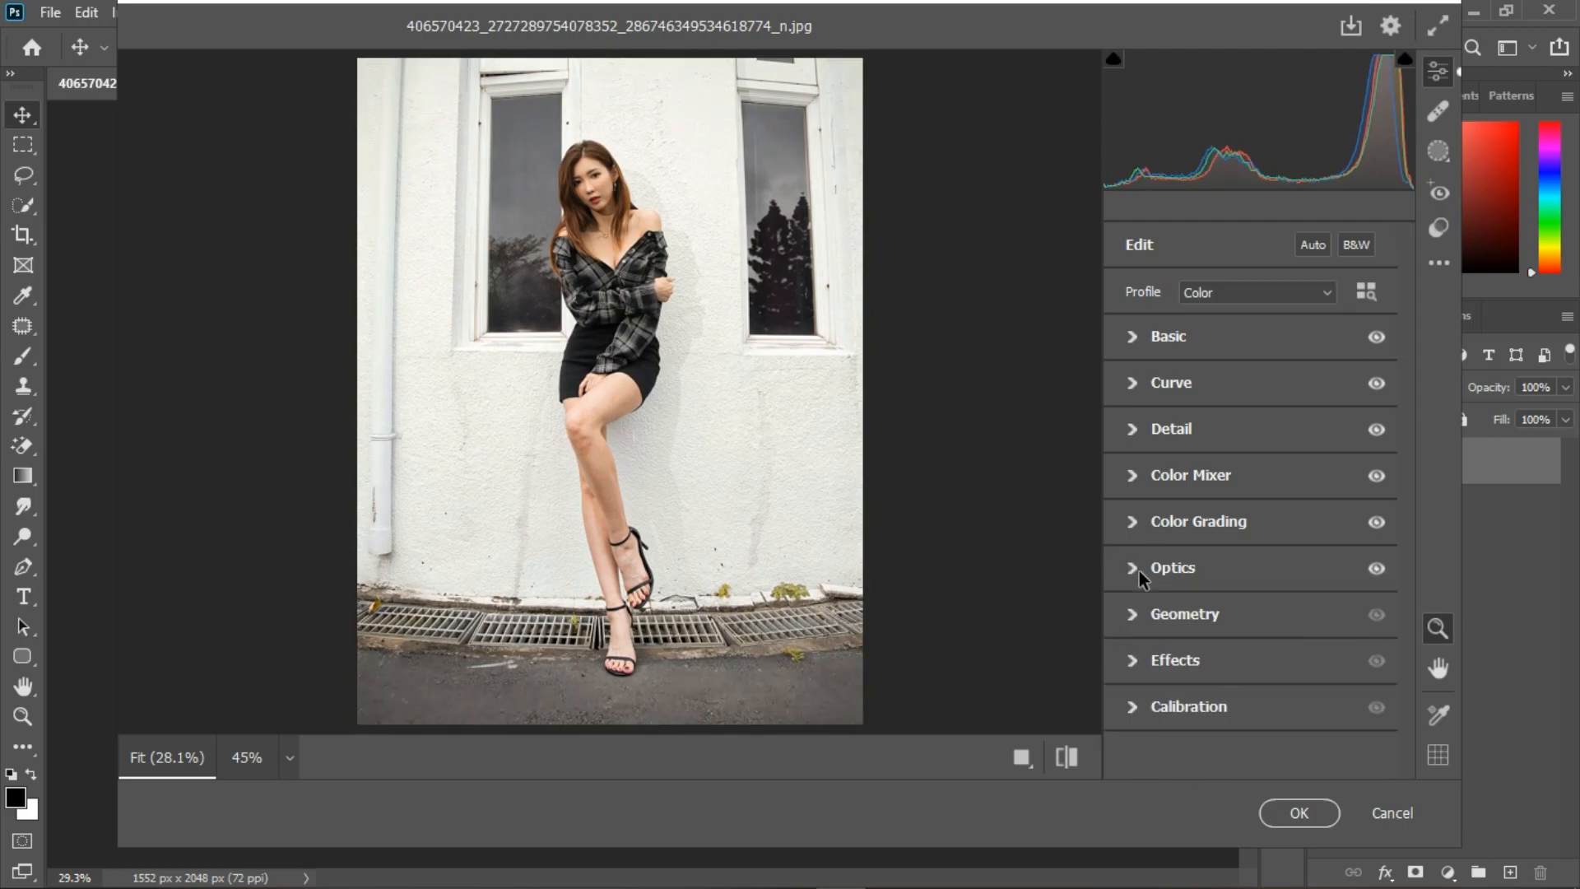
Step: Correct the portrait's perspective with a Geometry Horizontal transformation of +2
click(1134, 616)
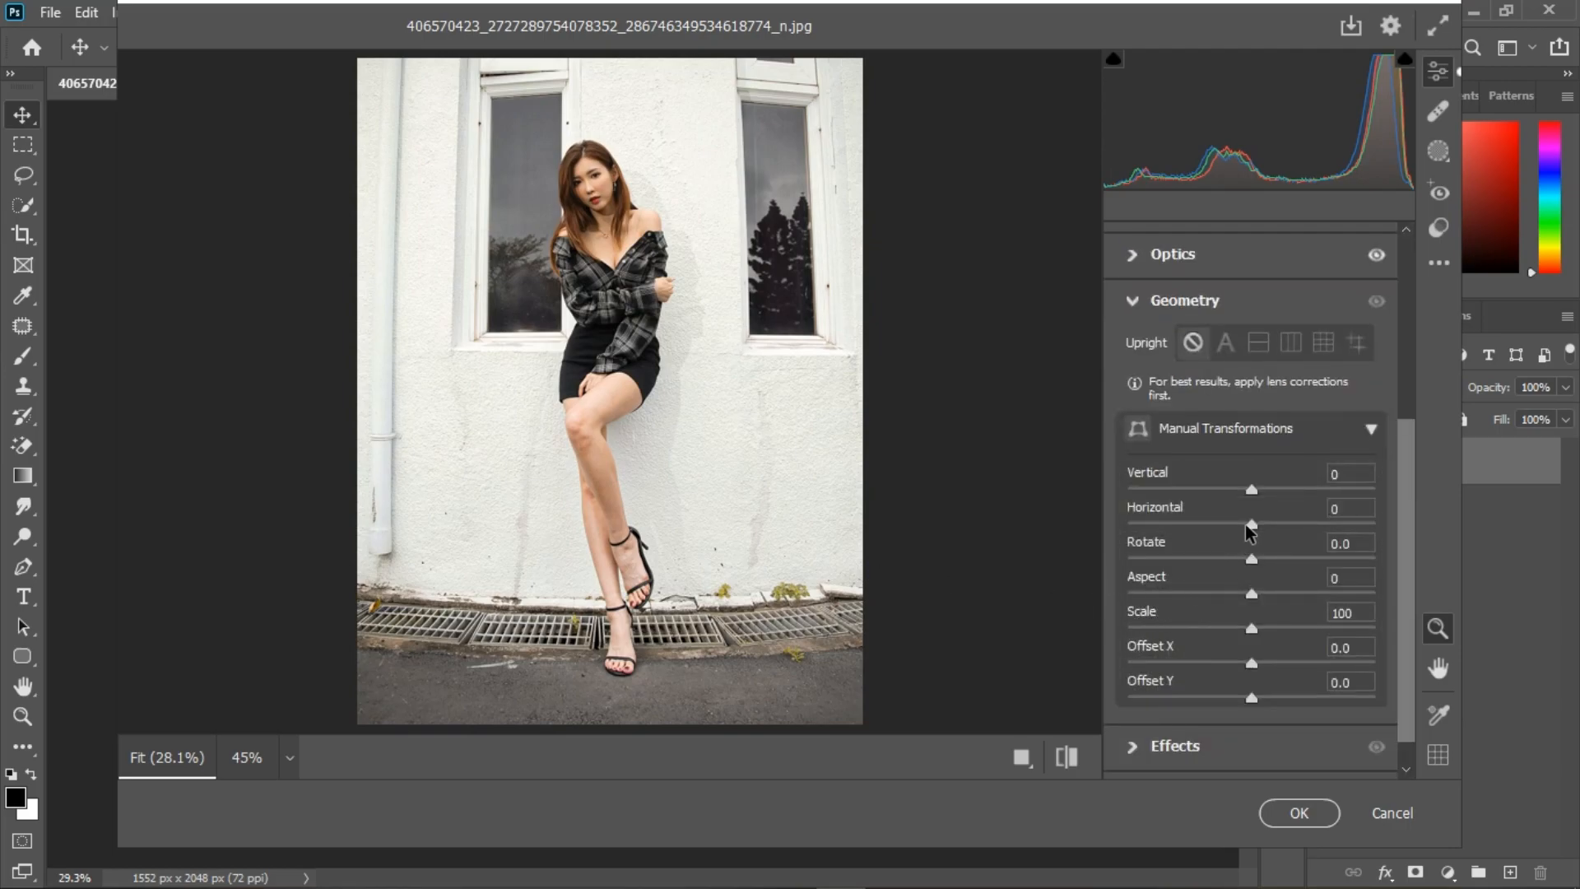
mouse_move(1251, 525)
mouse_down()
mouse_move(1234, 527)
mouse_move(1256, 527)
mouse_up()
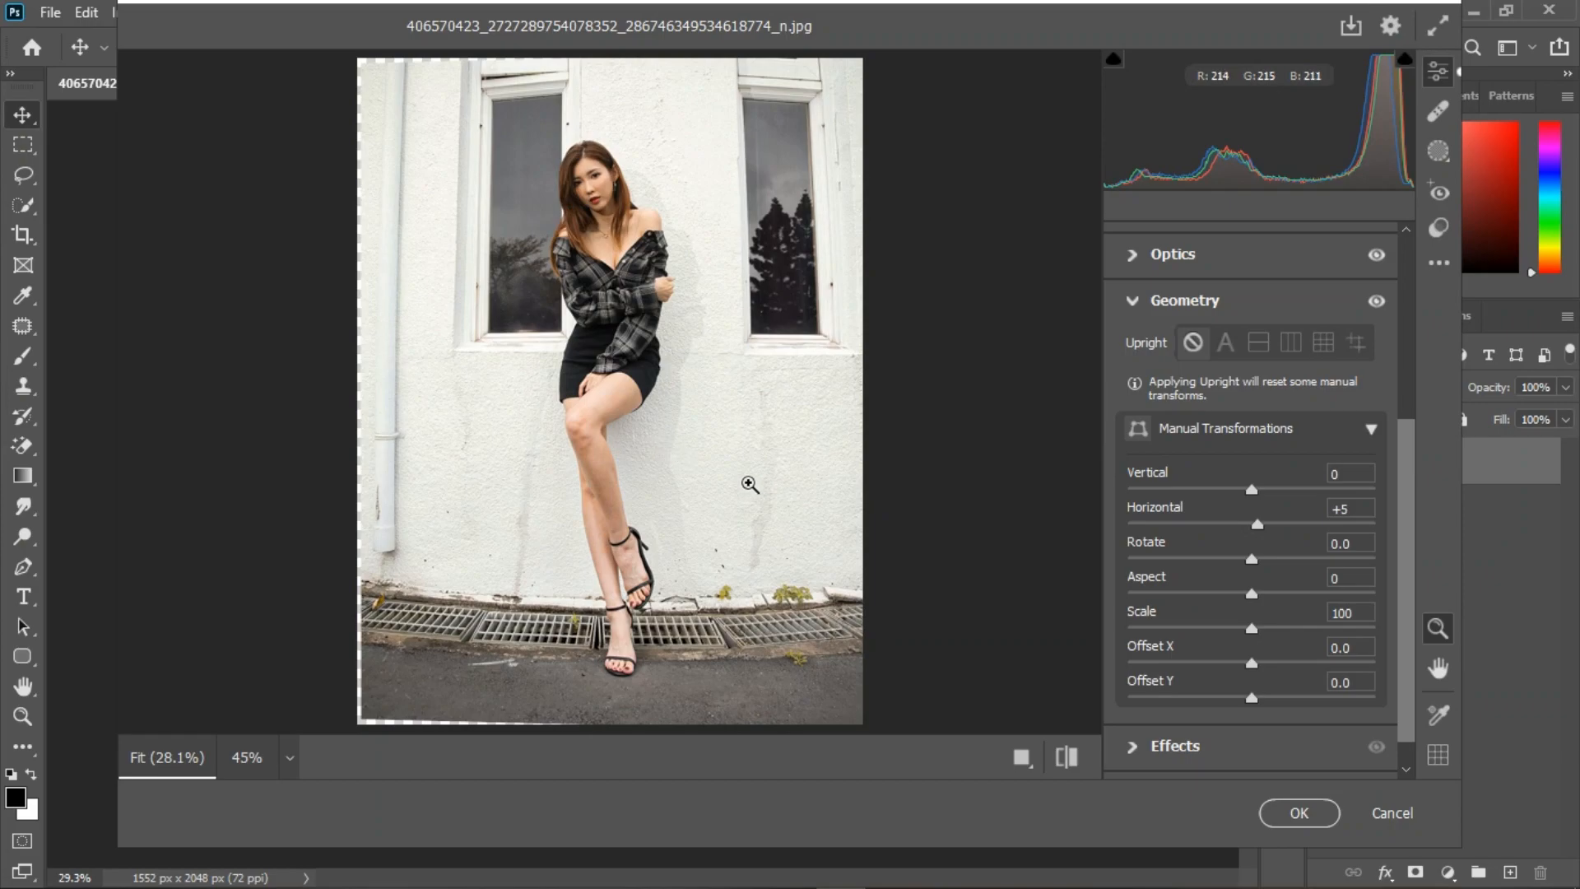
drag(1253, 531, 1251, 525)
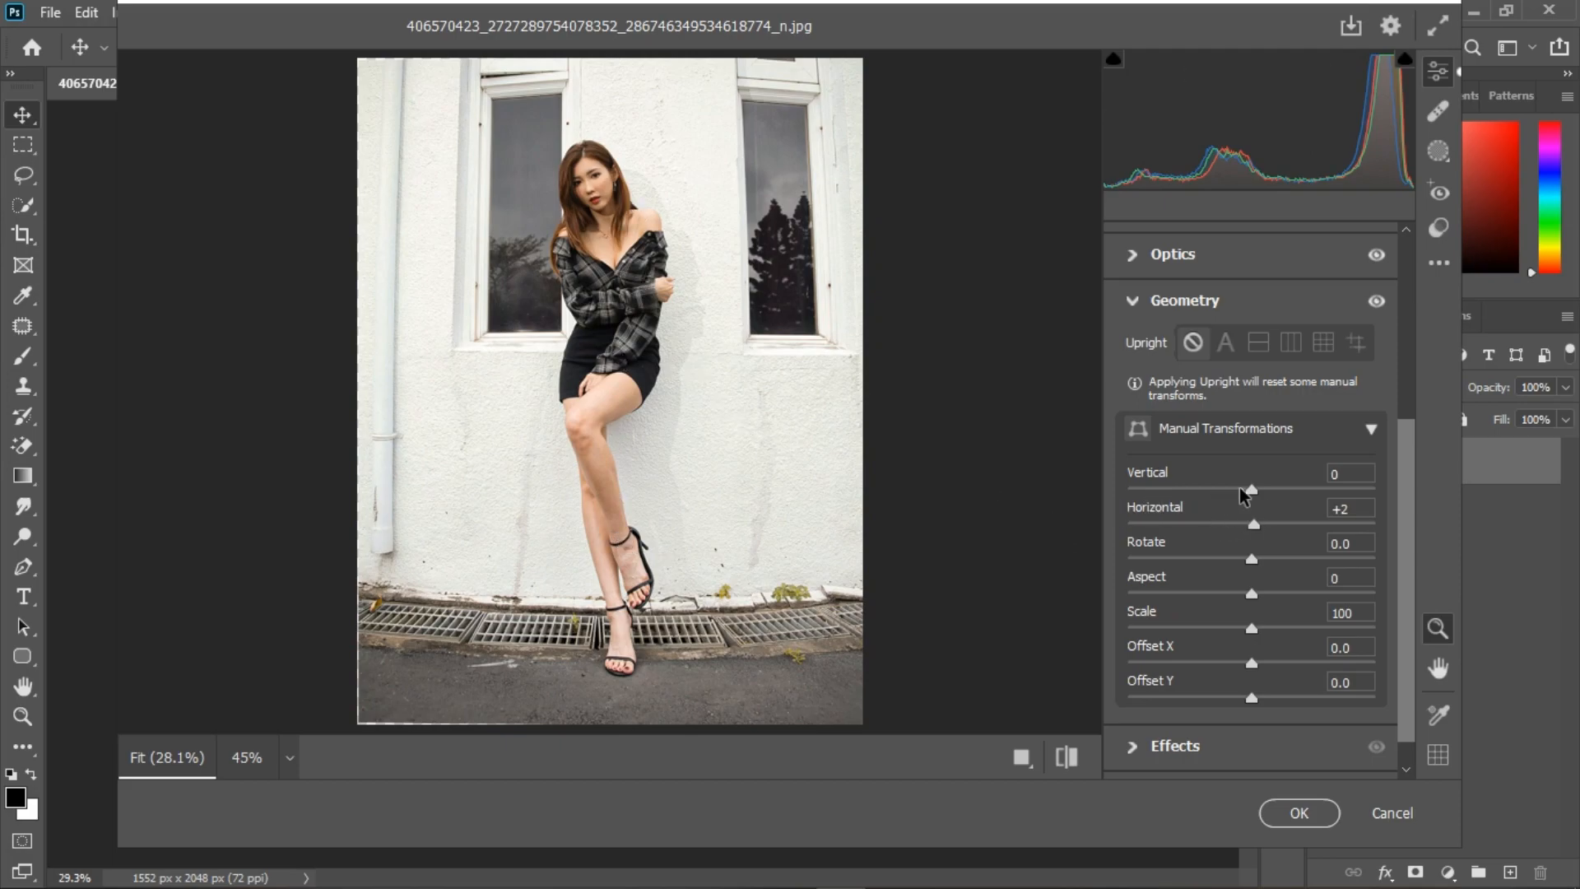
drag(1251, 490, 1231, 492)
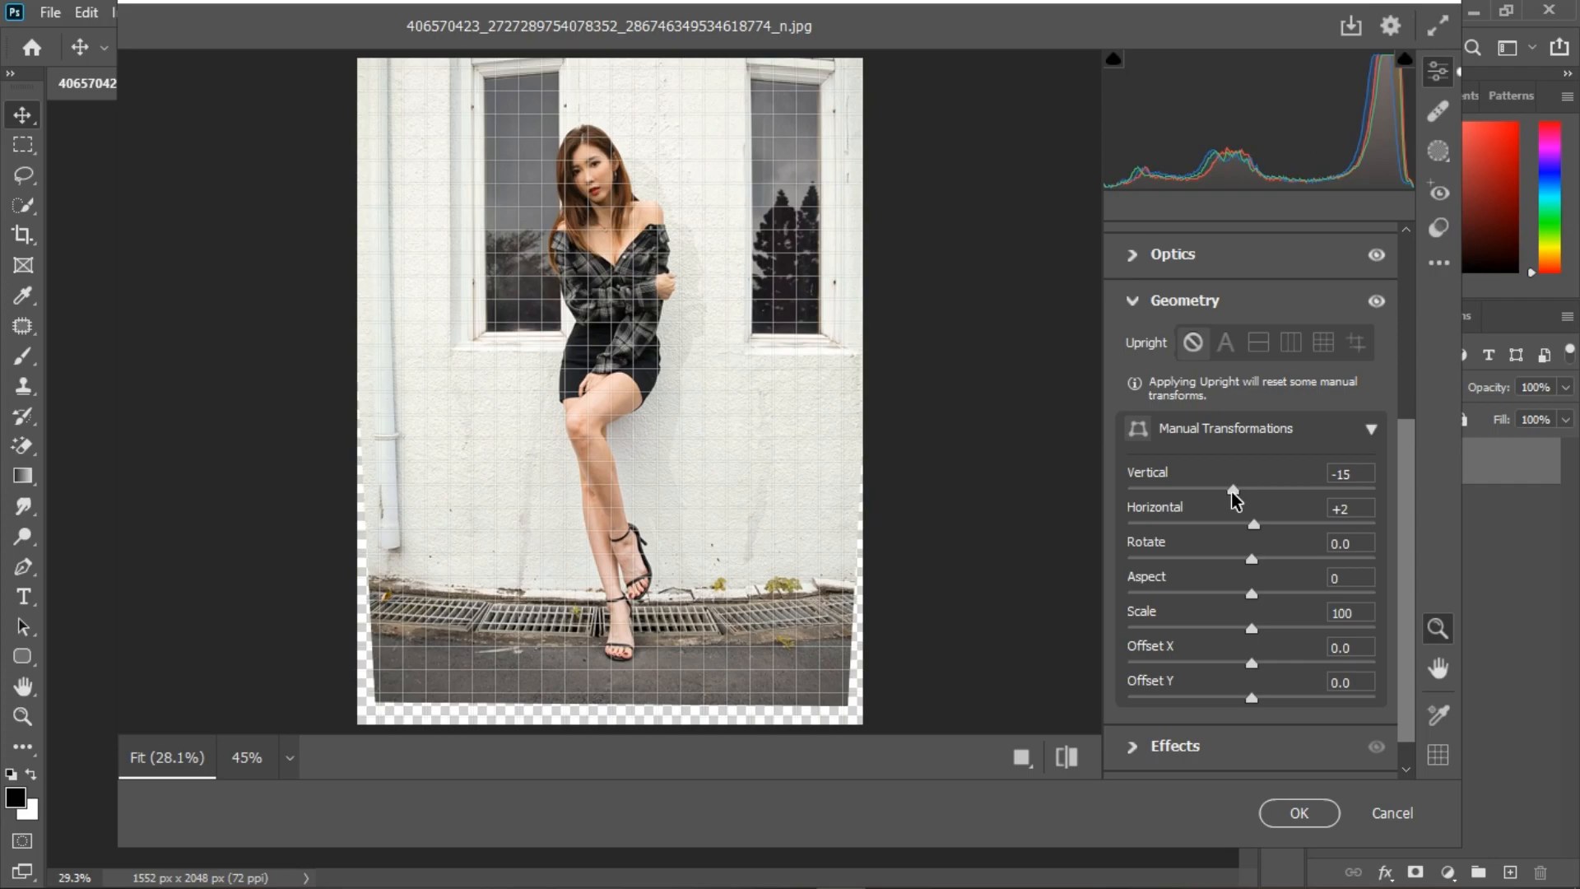
drag(1233, 493, 1236, 492)
double_click(1237, 489)
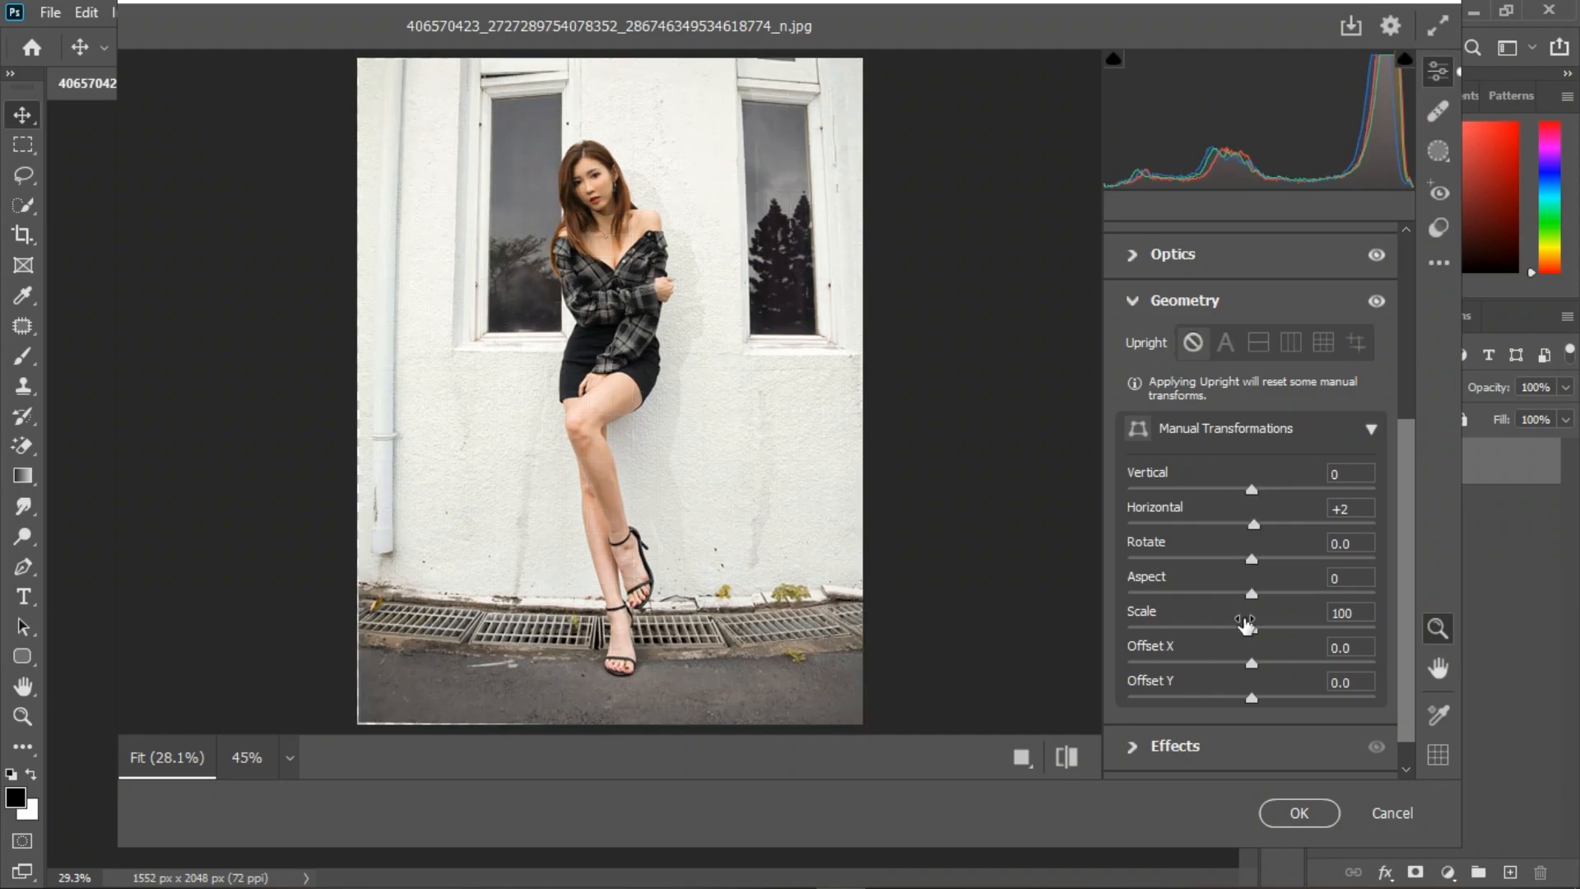
Step: Collapse the Geometry adjustments, set the Effects Vignetting to -4 and collapse Effects
click(1132, 302)
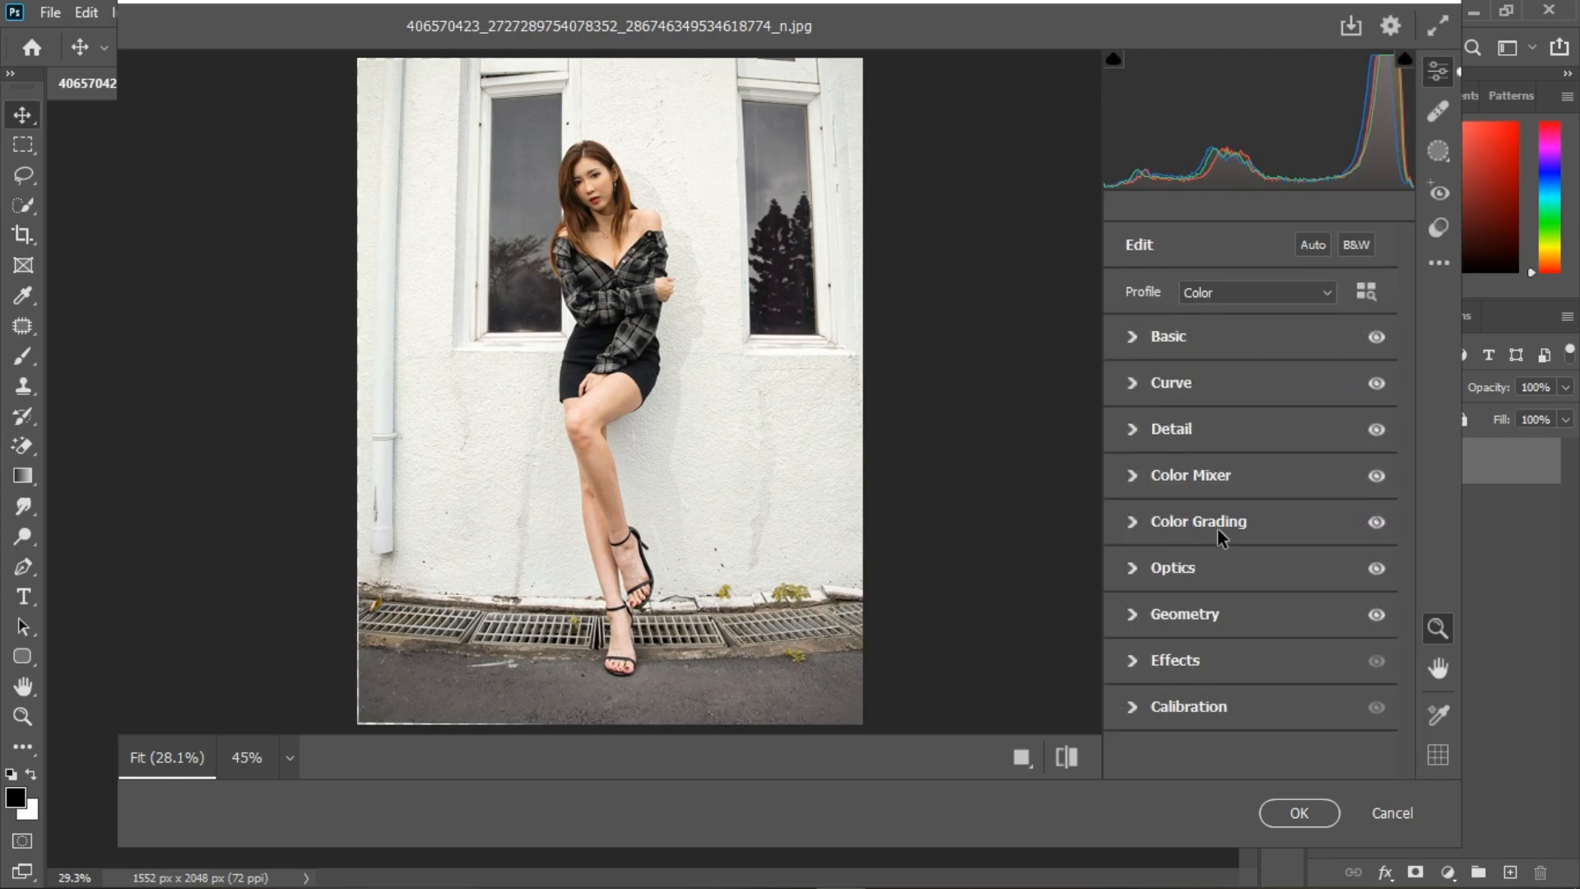
click(1134, 661)
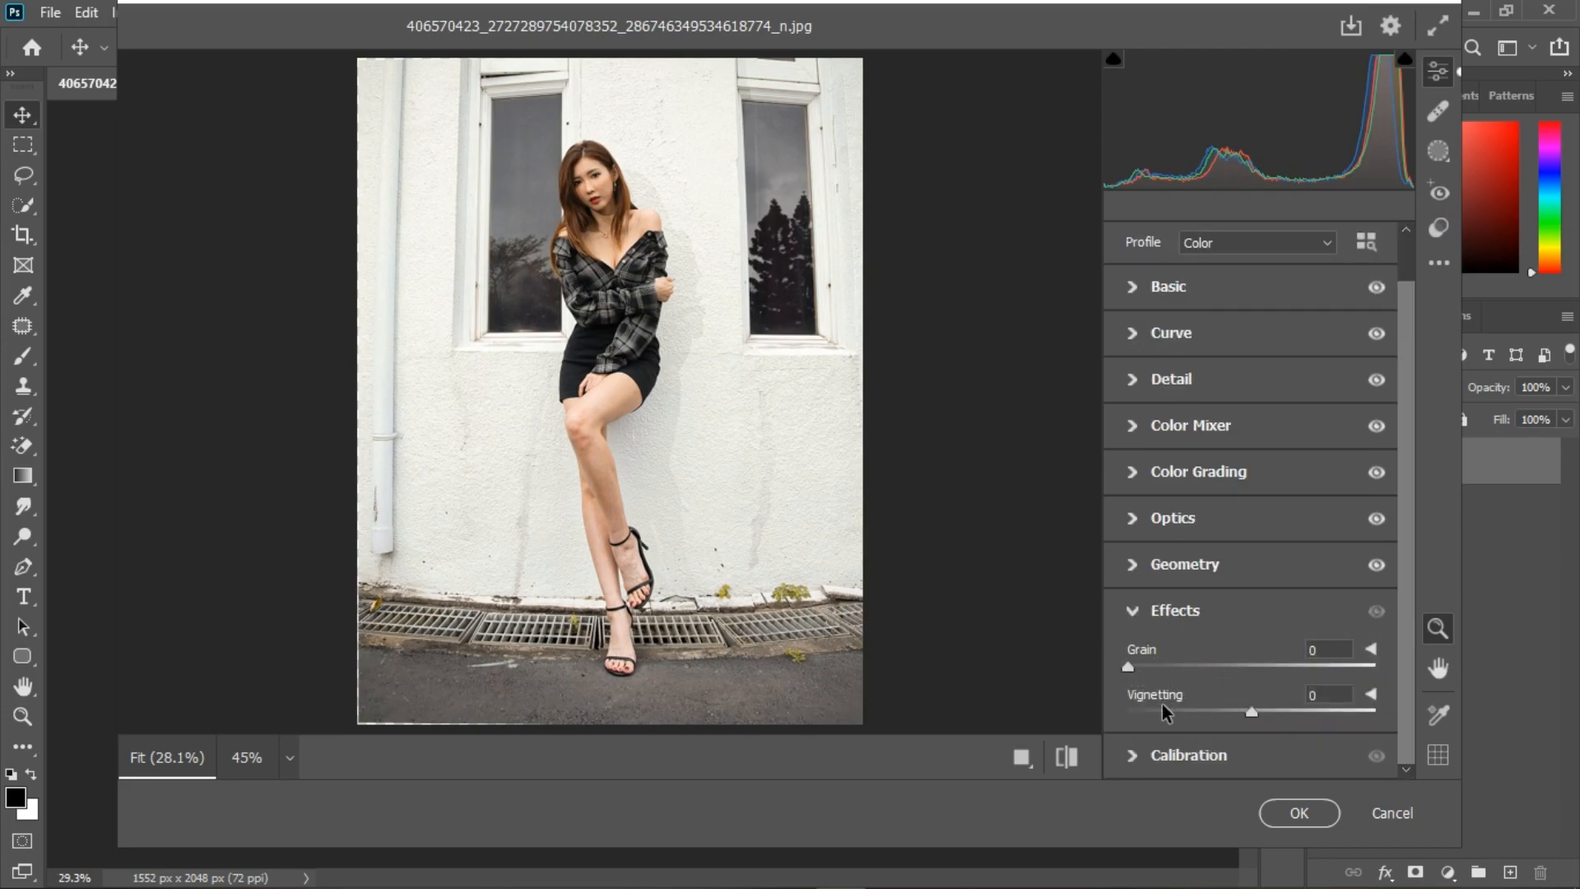
drag(1251, 714, 1281, 716)
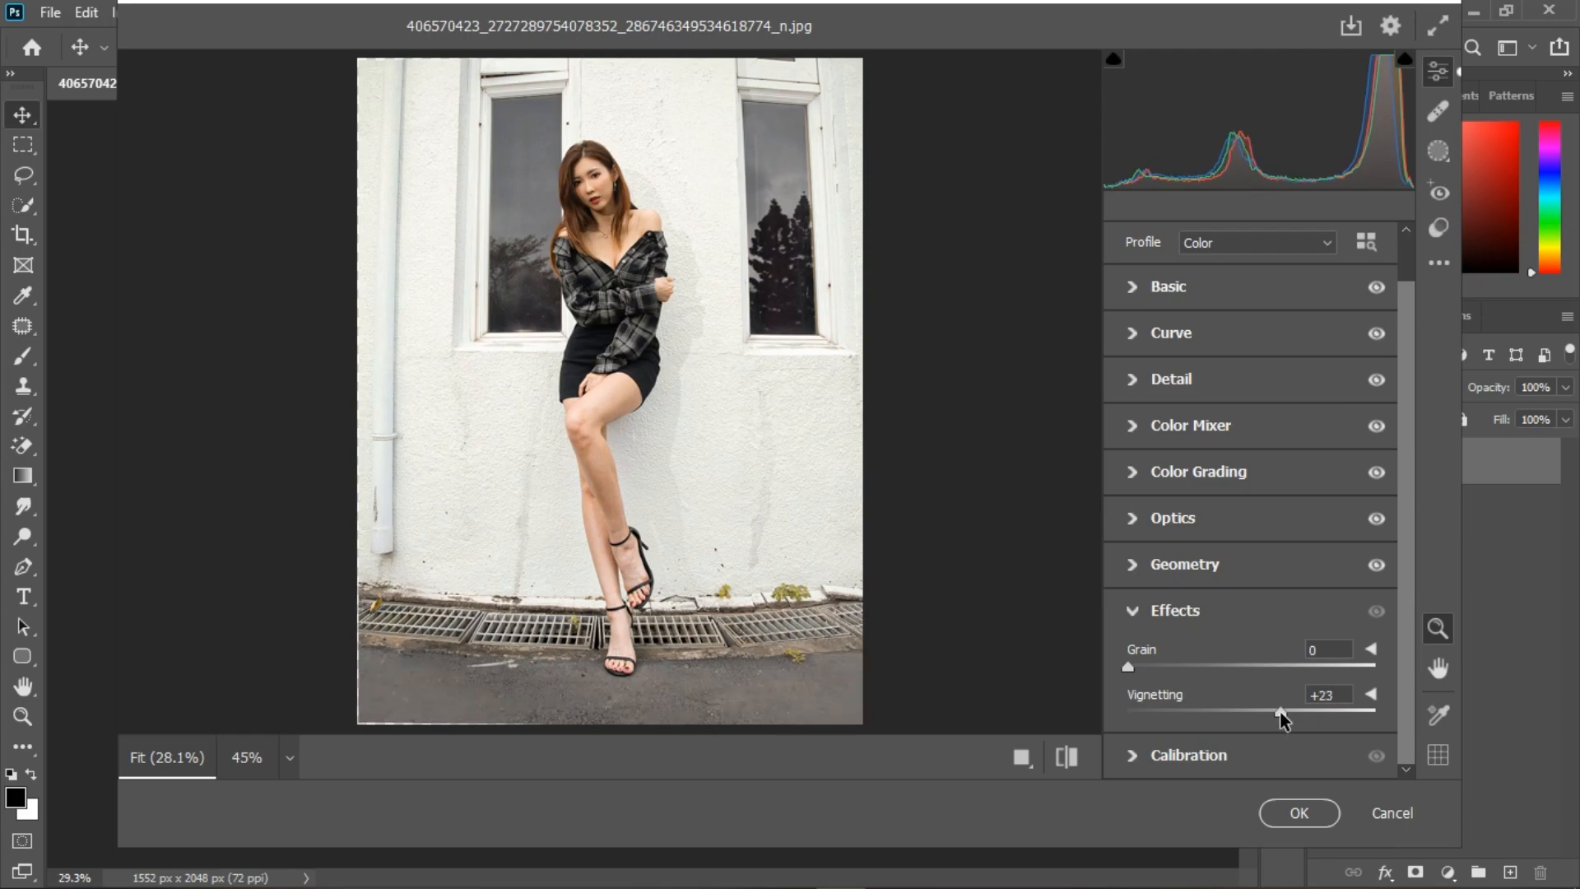
drag(1281, 712, 1247, 710)
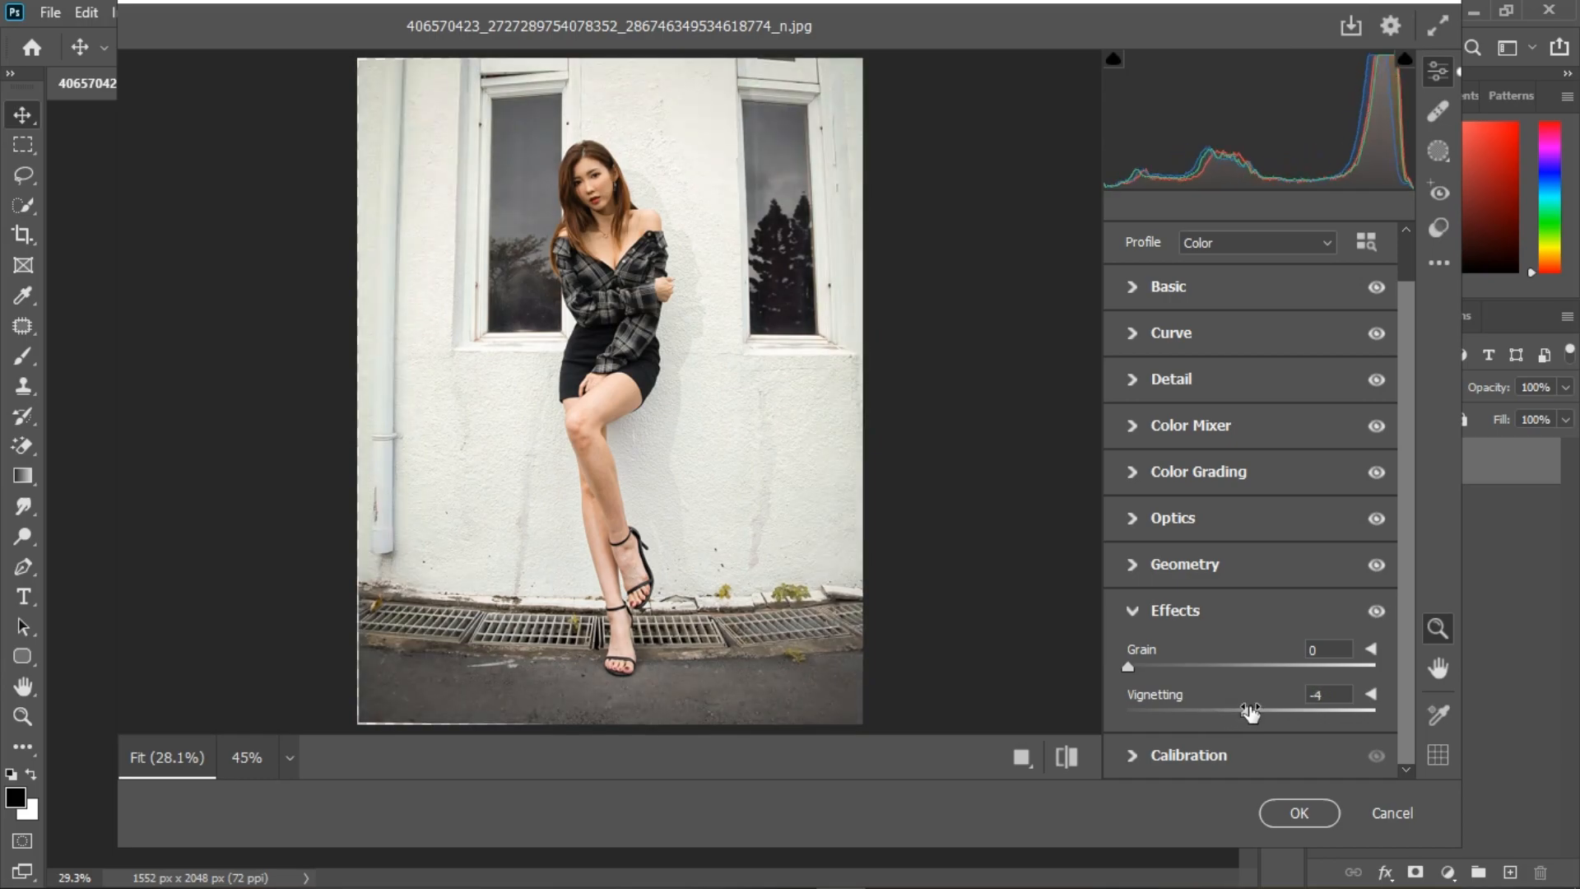
click(1134, 613)
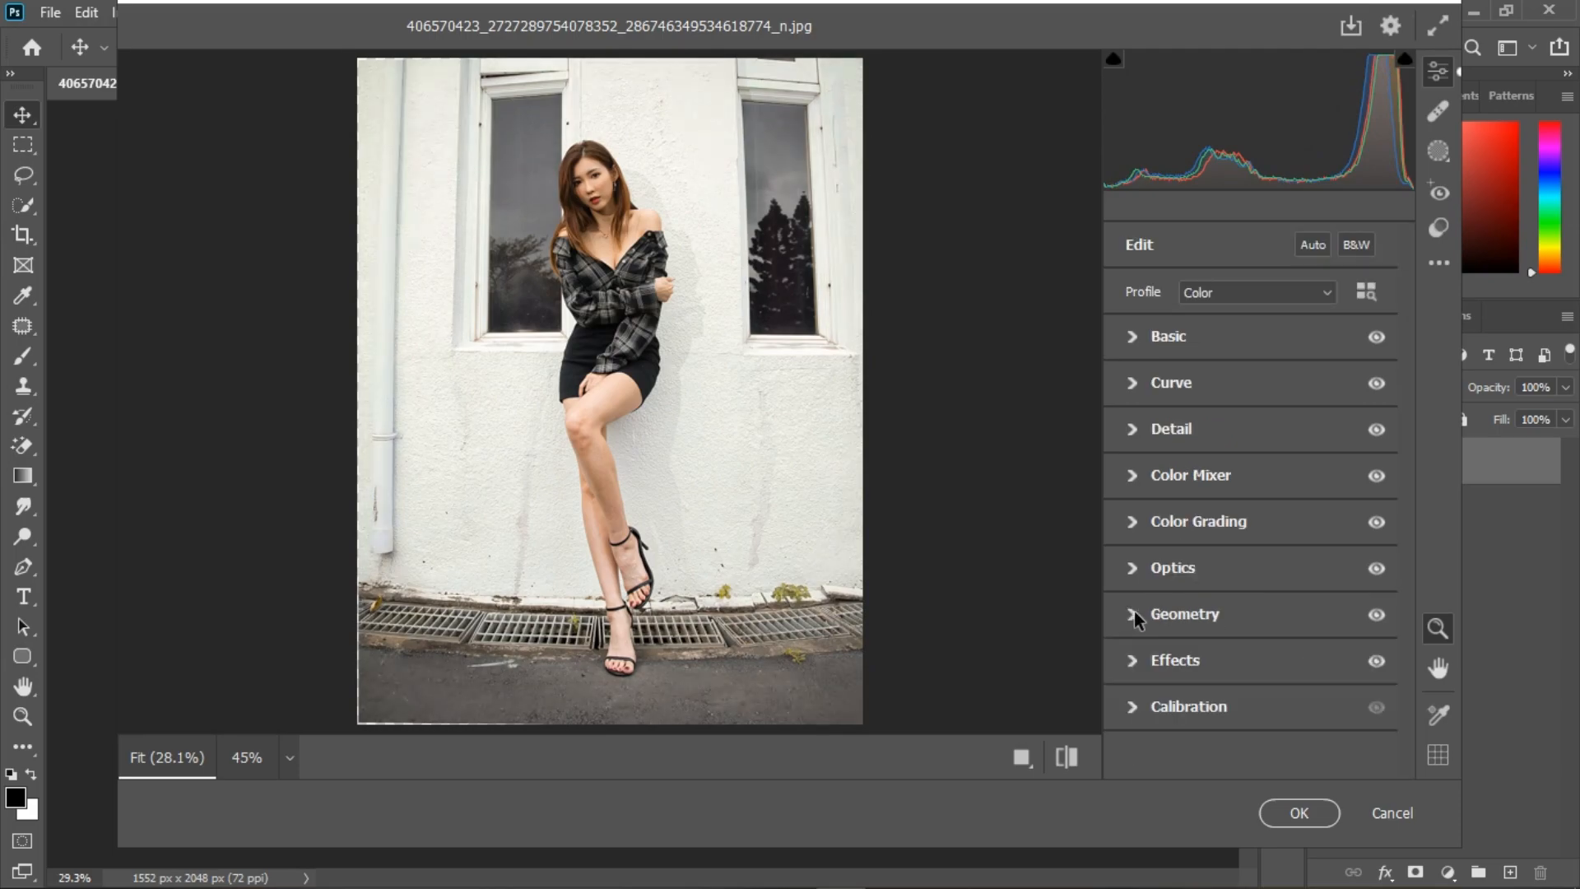
Step: Shift the Calibration hues of the Red and Green Primaries slightly positive and the Blue Primary slightly negative, and collapse Calibration
click(1134, 706)
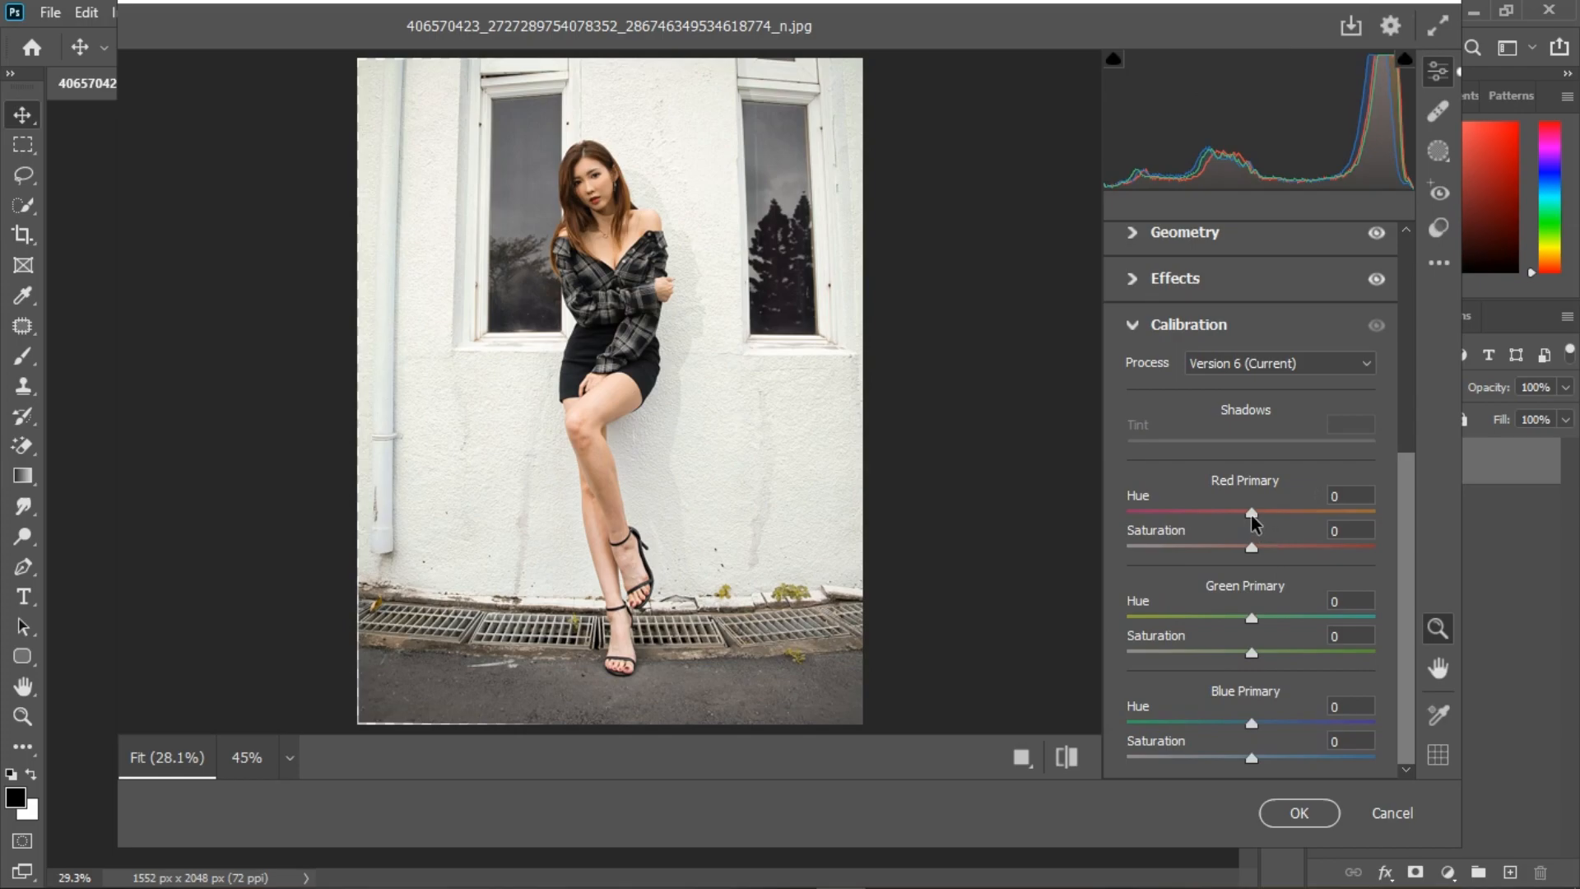
drag(1257, 516, 1268, 517)
mouse_move(1267, 516)
mouse_down()
mouse_move(1219, 516)
mouse_move(1266, 516)
mouse_up()
drag(1251, 725, 1233, 723)
click(1260, 617)
mouse_move(1266, 619)
mouse_down()
mouse_move(1236, 619)
mouse_move(1268, 620)
mouse_up()
drag(1269, 512, 1274, 512)
click(1136, 325)
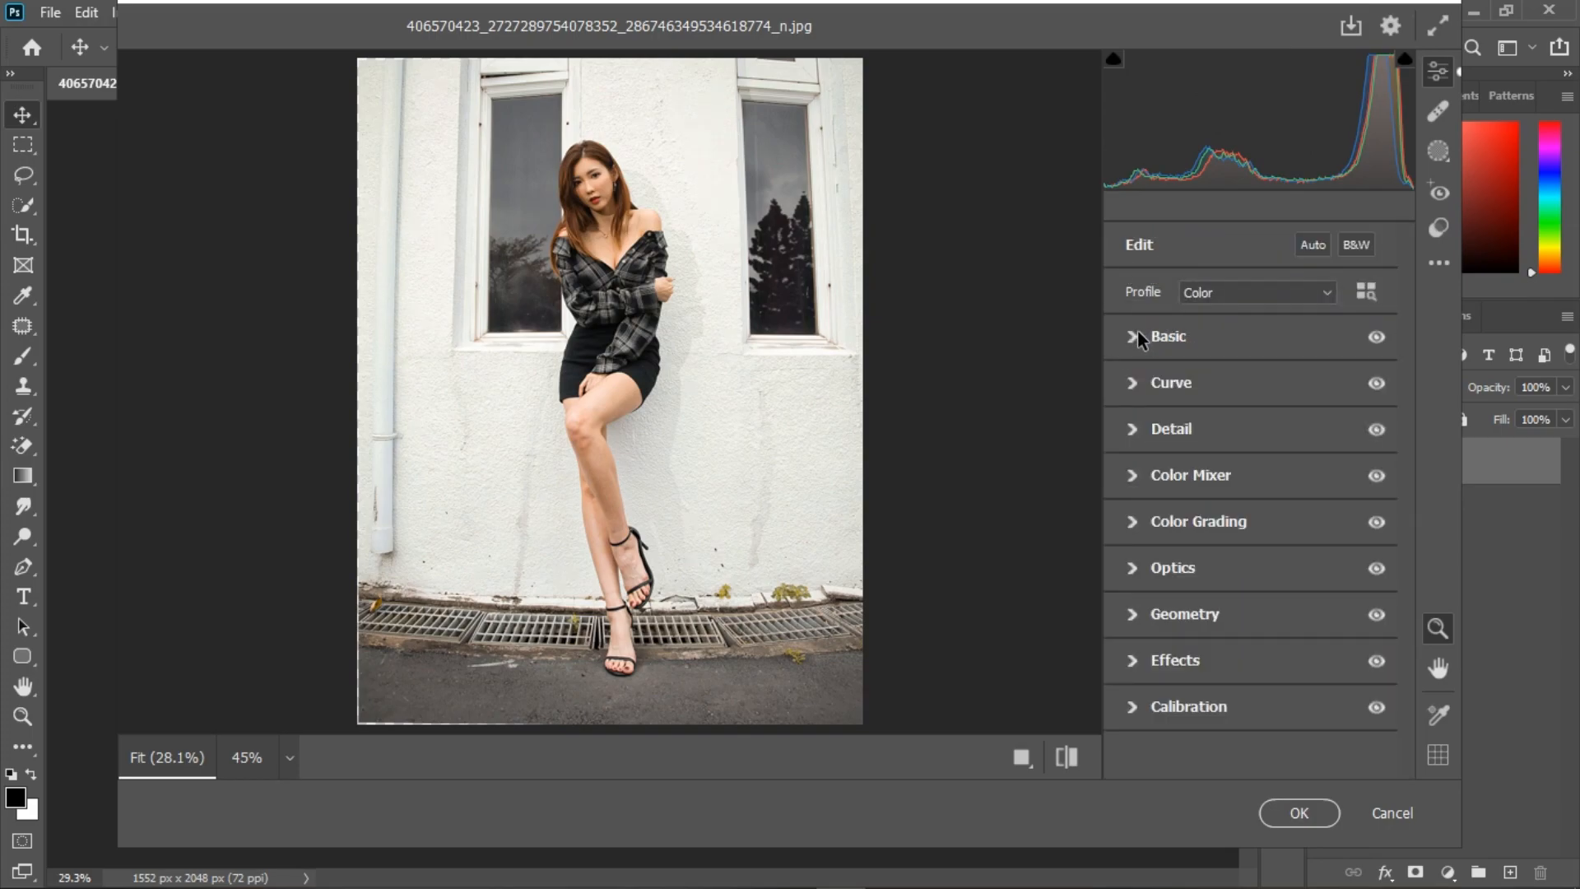
Step: Compare the edited portrait with its default settings and apply the Camera Raw Filter
click(1065, 764)
click(1065, 764)
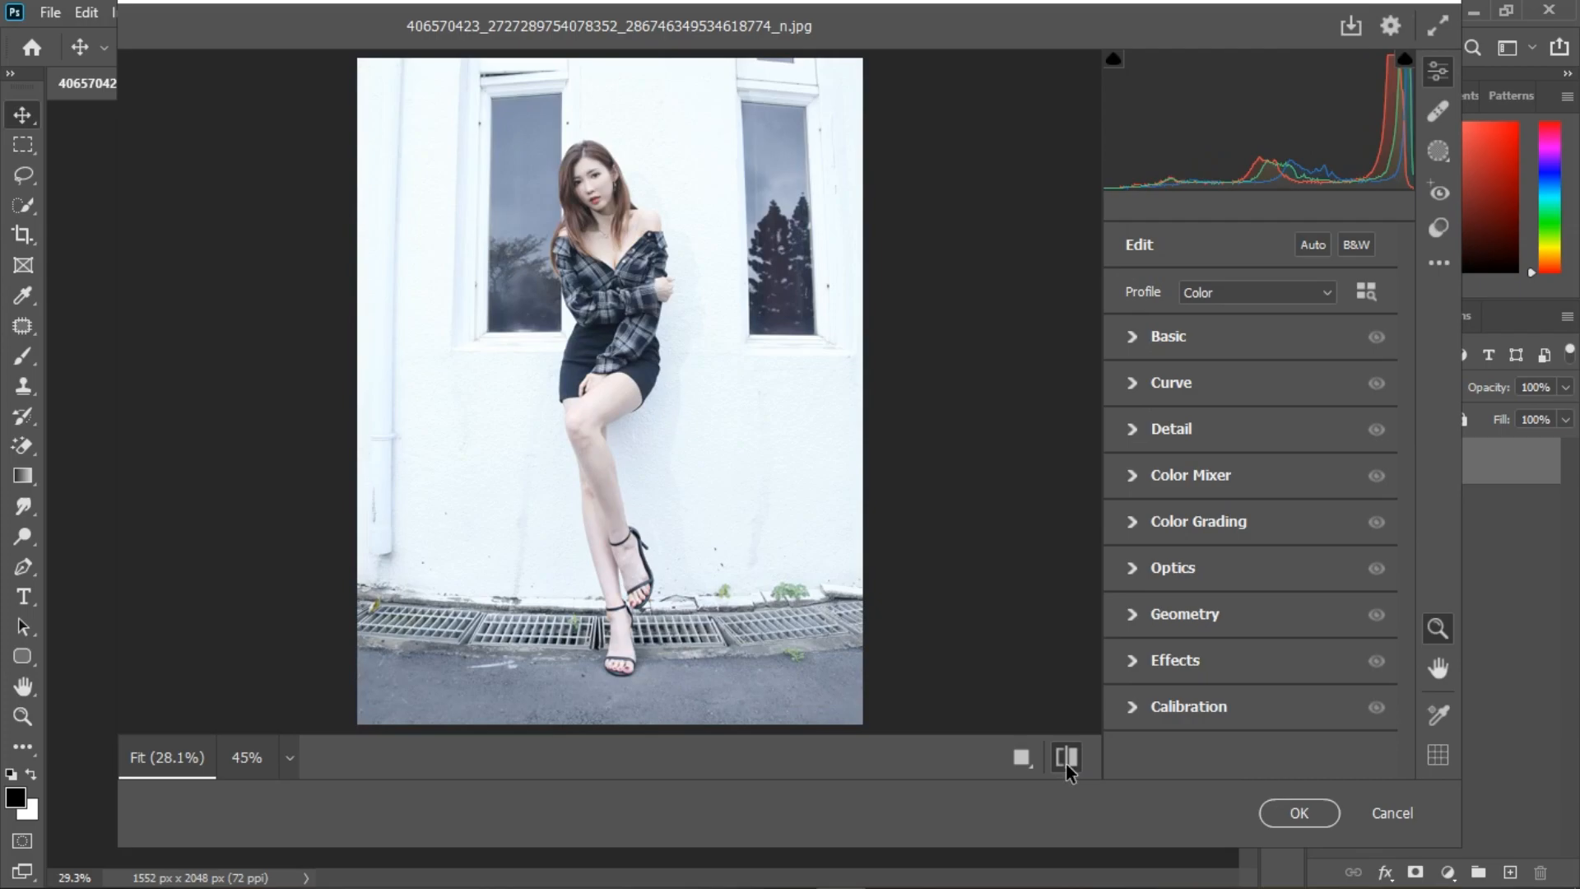
click(1065, 764)
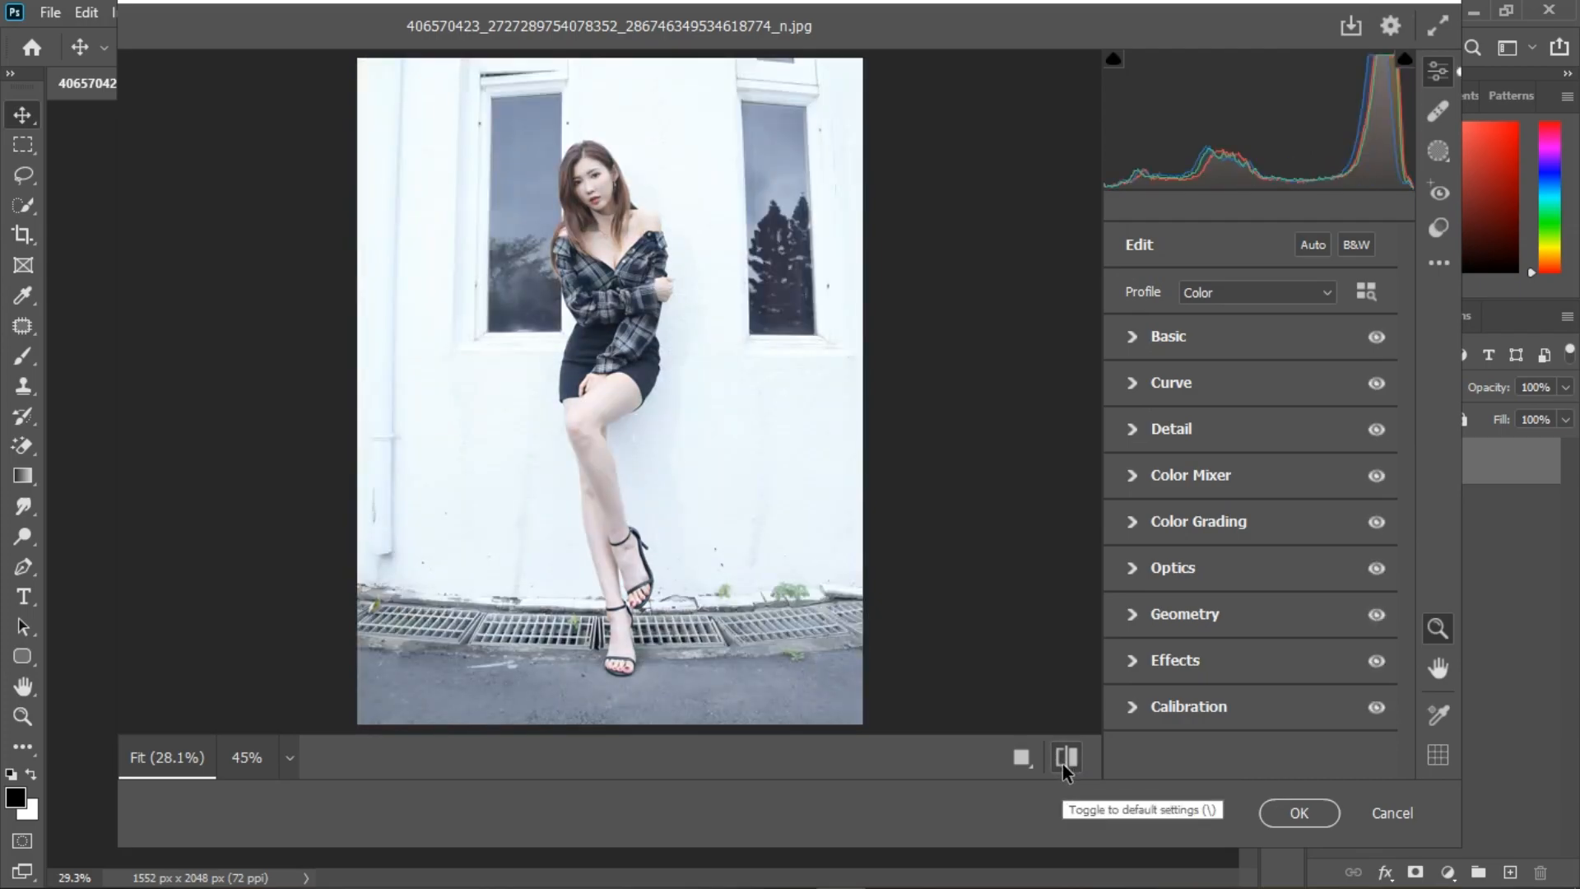
click(1065, 764)
click(1298, 813)
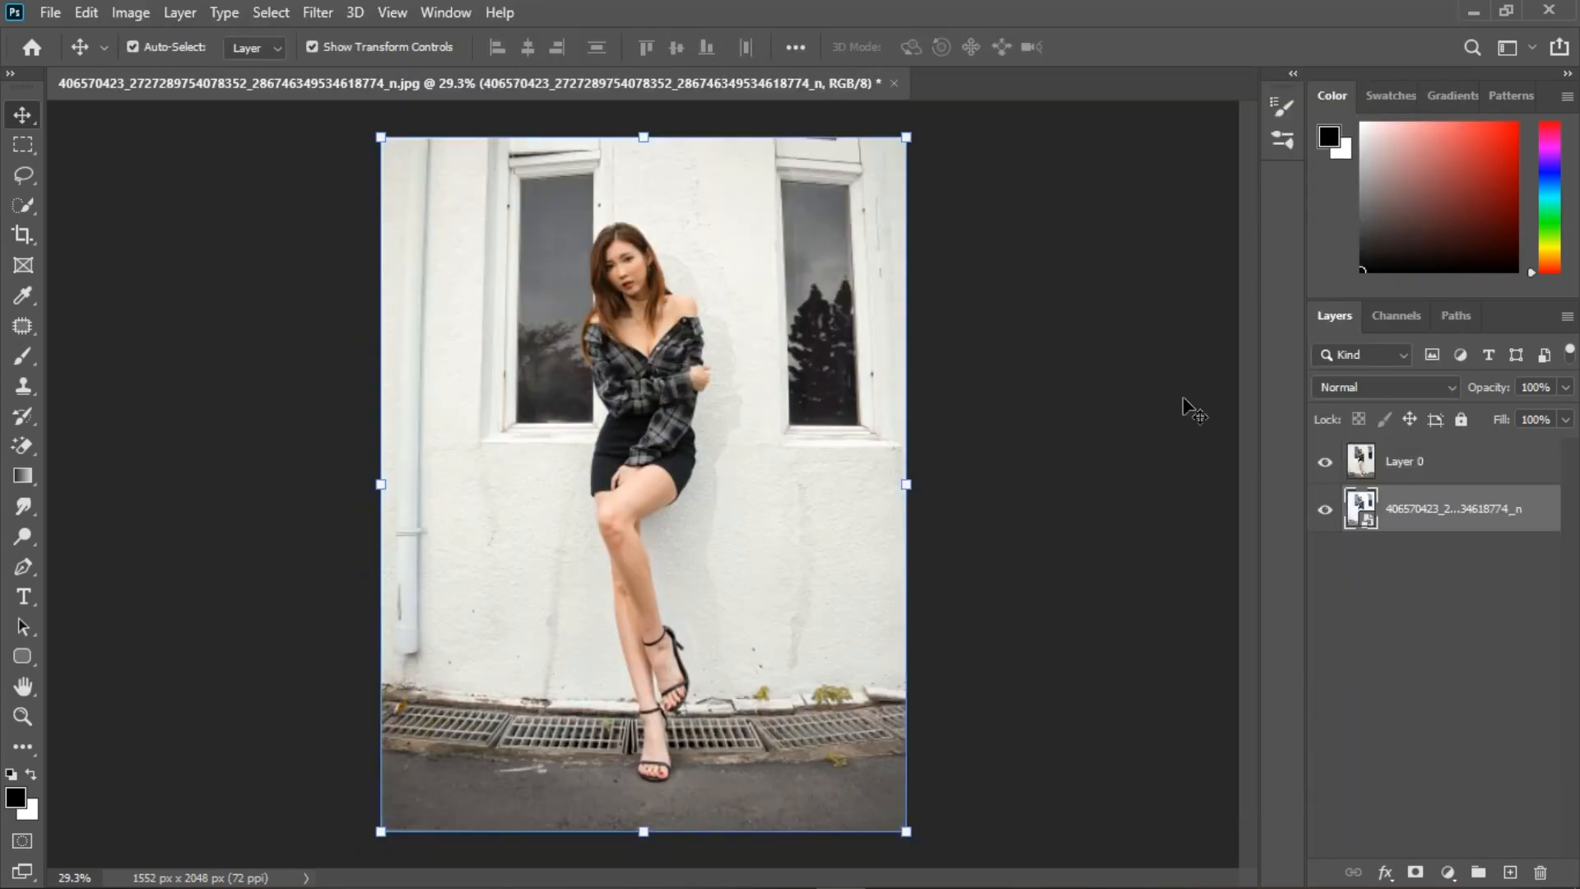
Step: Fit the portrait to the window and select Layer 0
key(ctrl+0)
click(1449, 469)
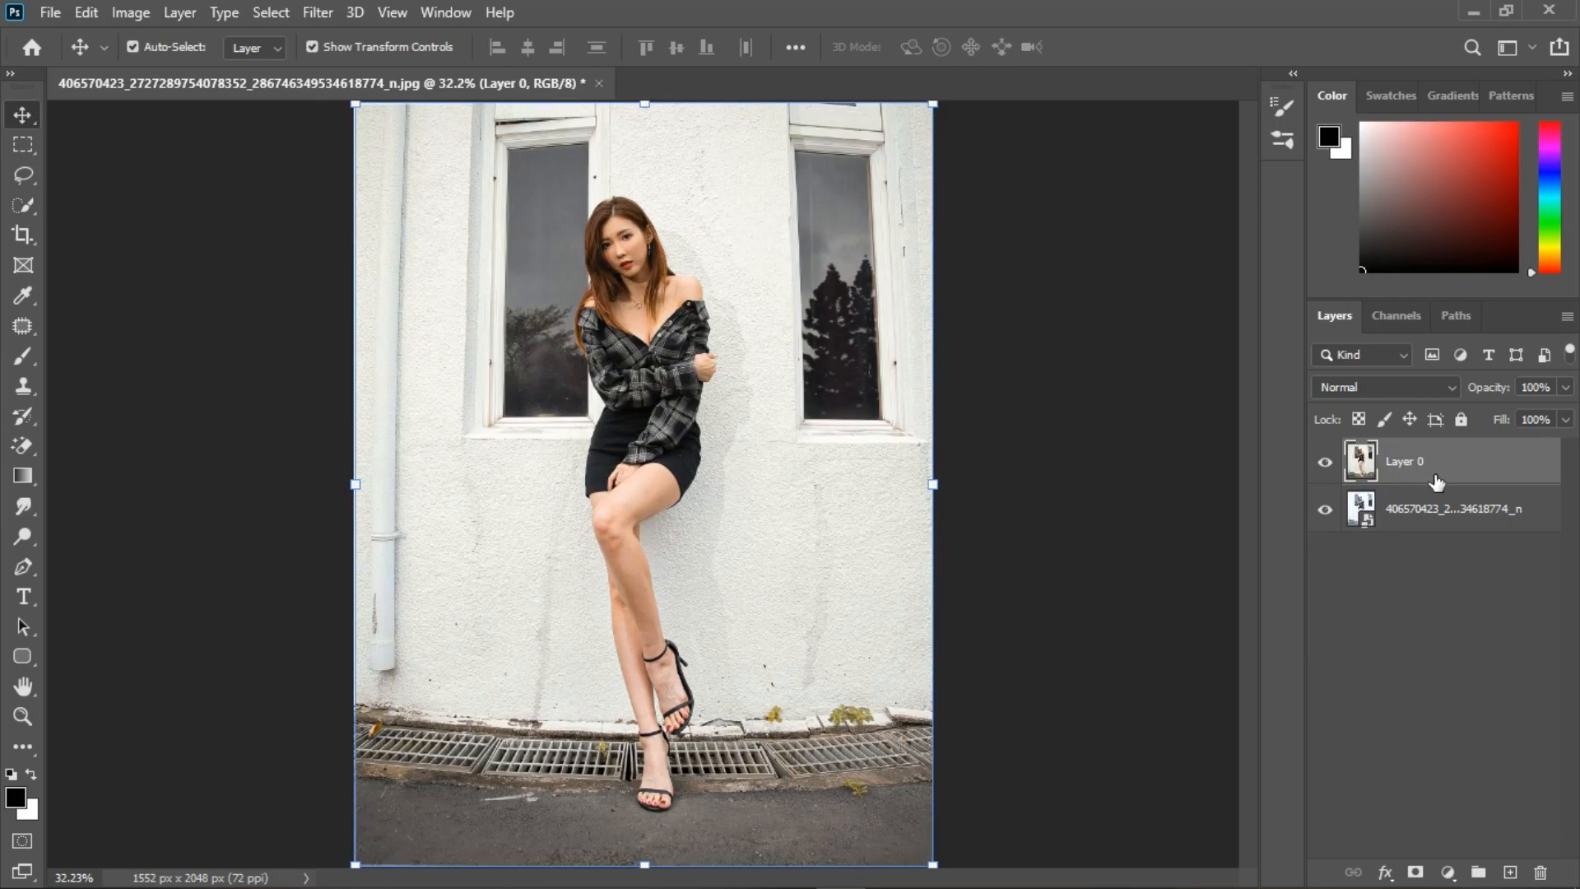
click(1462, 872)
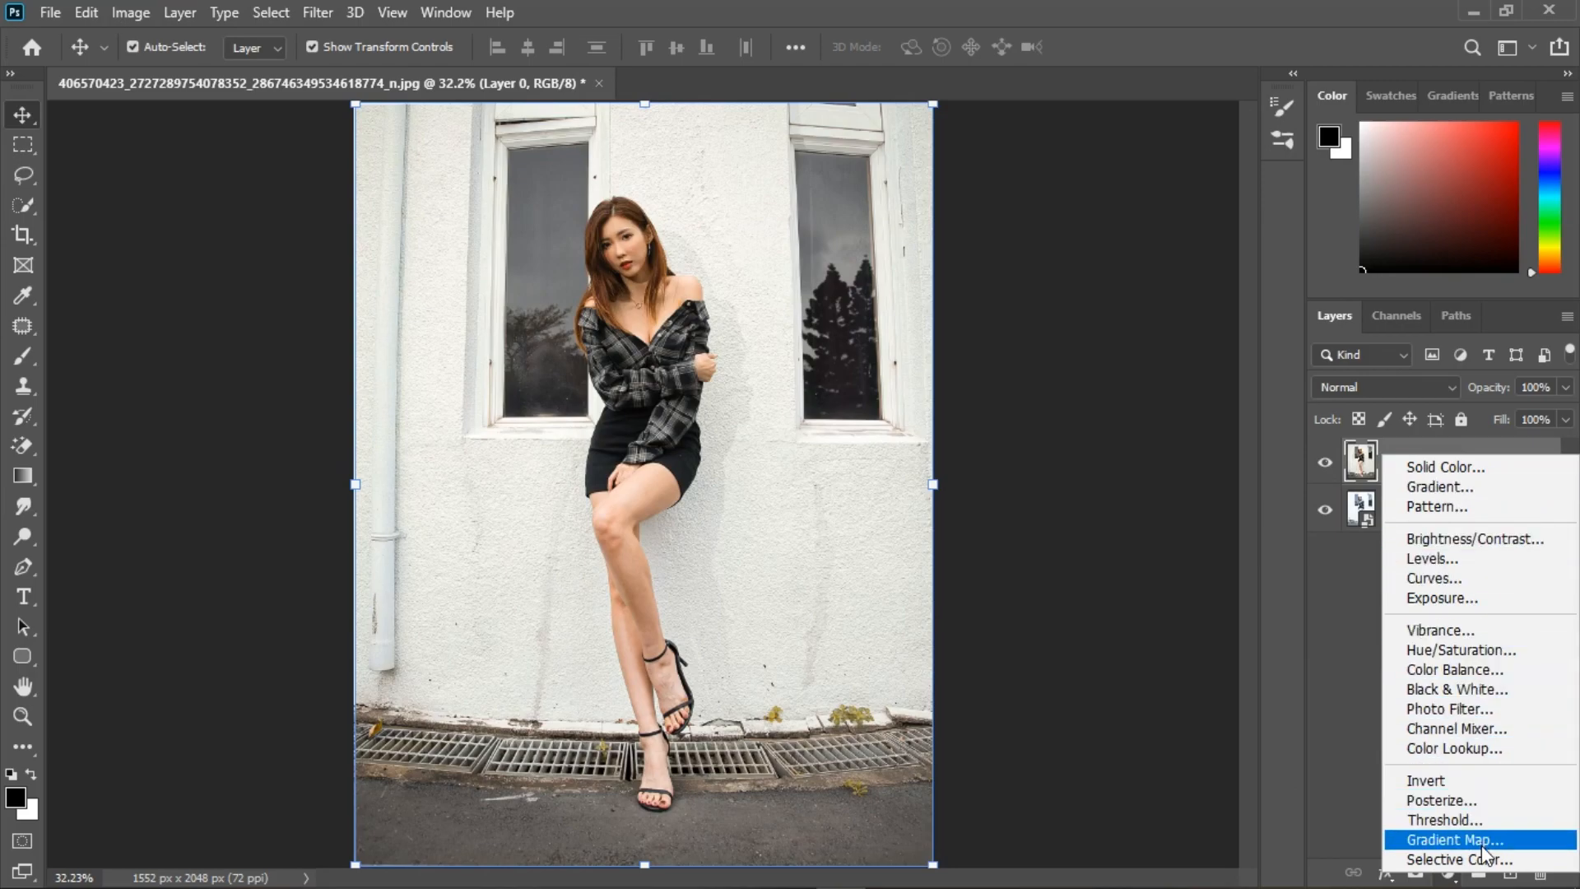
click(1088, 525)
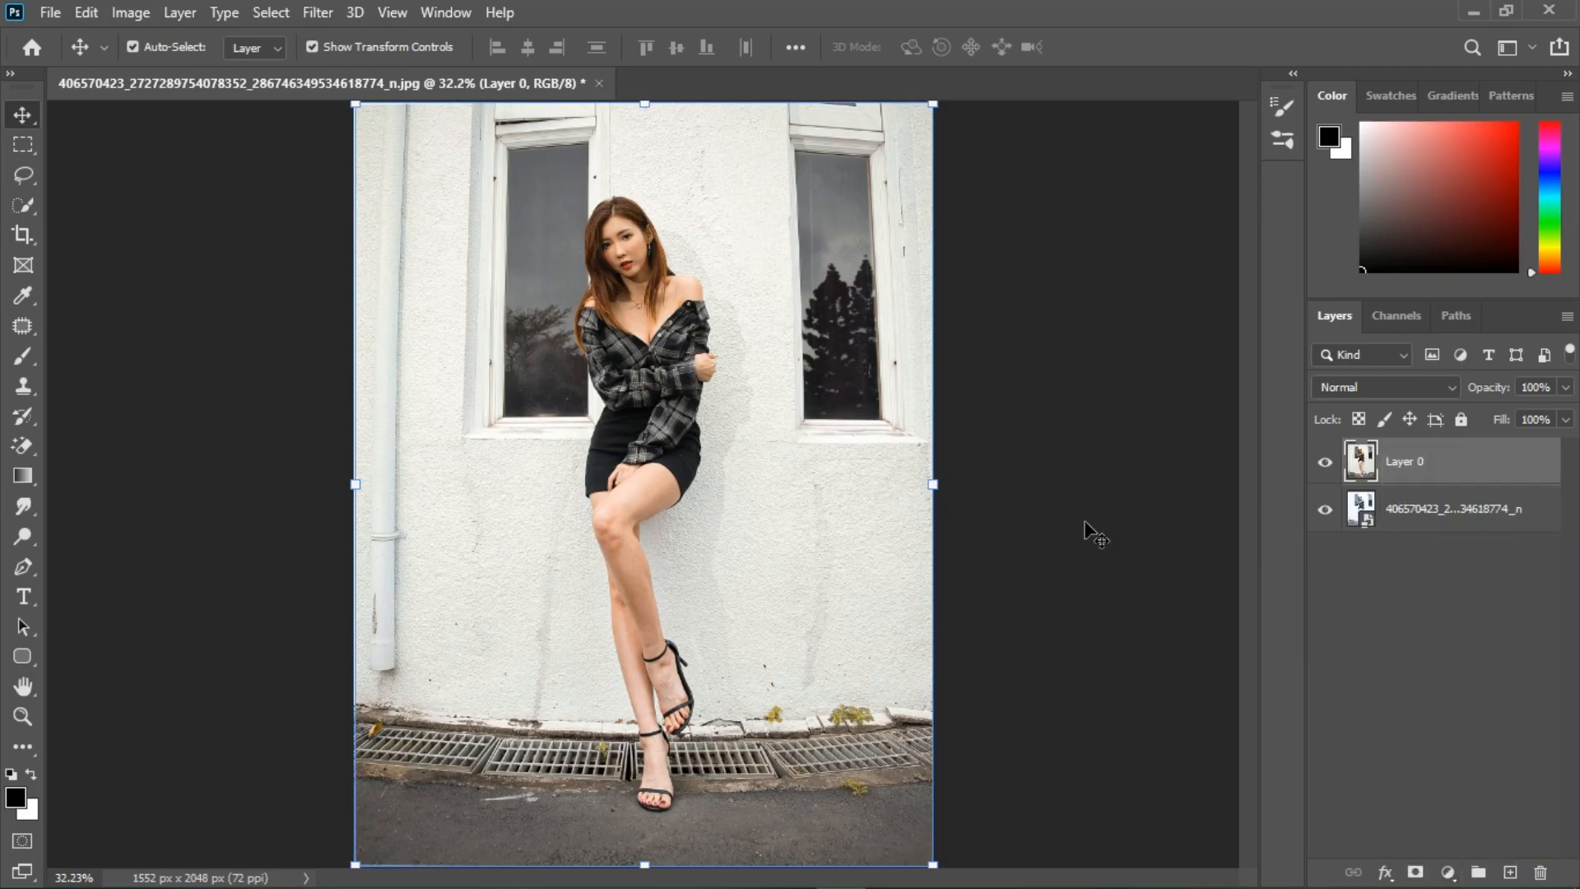